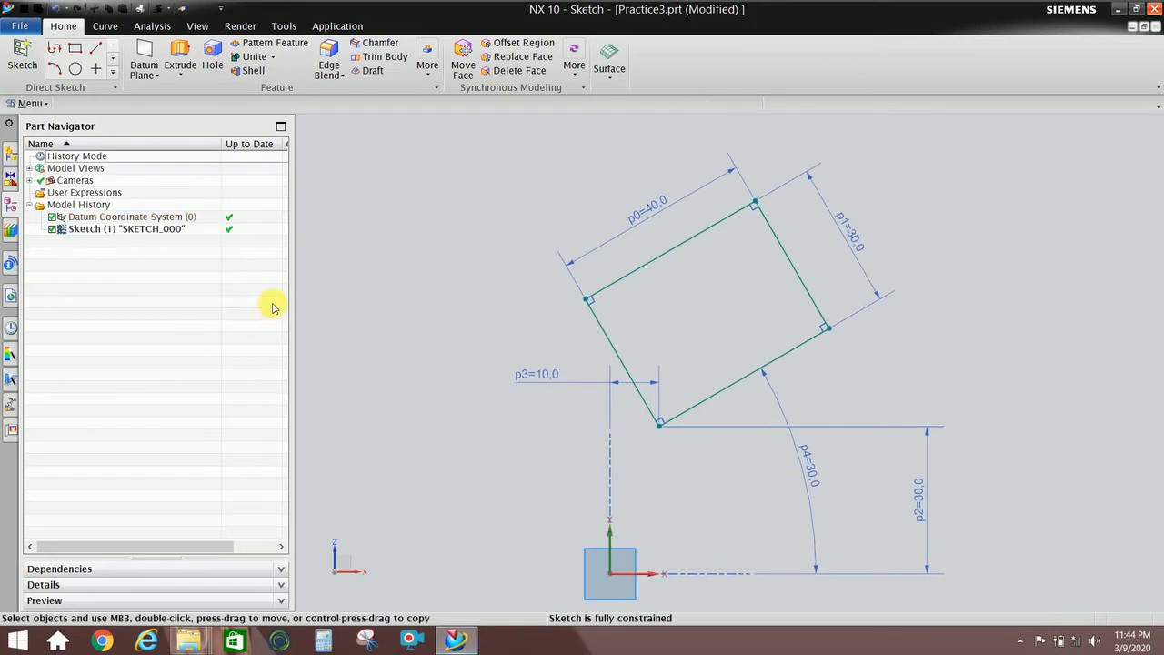
pyautogui.keyDown('shift'); pyautogui.moveTo(554, 284); pyautogui.dragTo(546, 284, button='middle'); pyautogui.keyUp('shift')
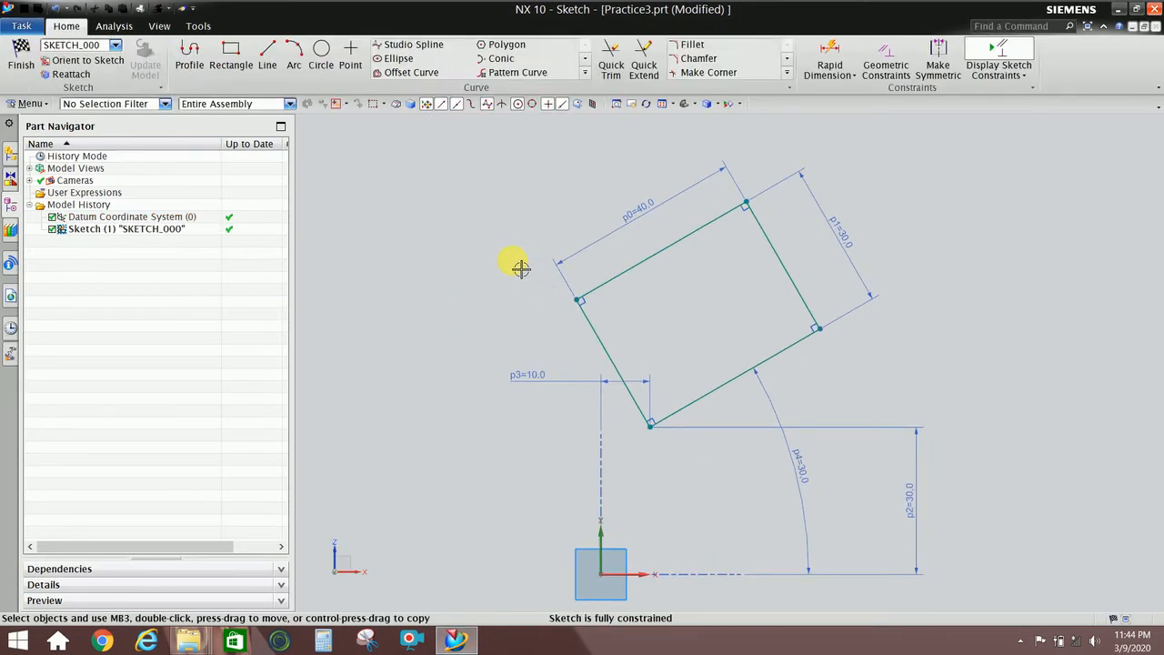
pyautogui.press('c')
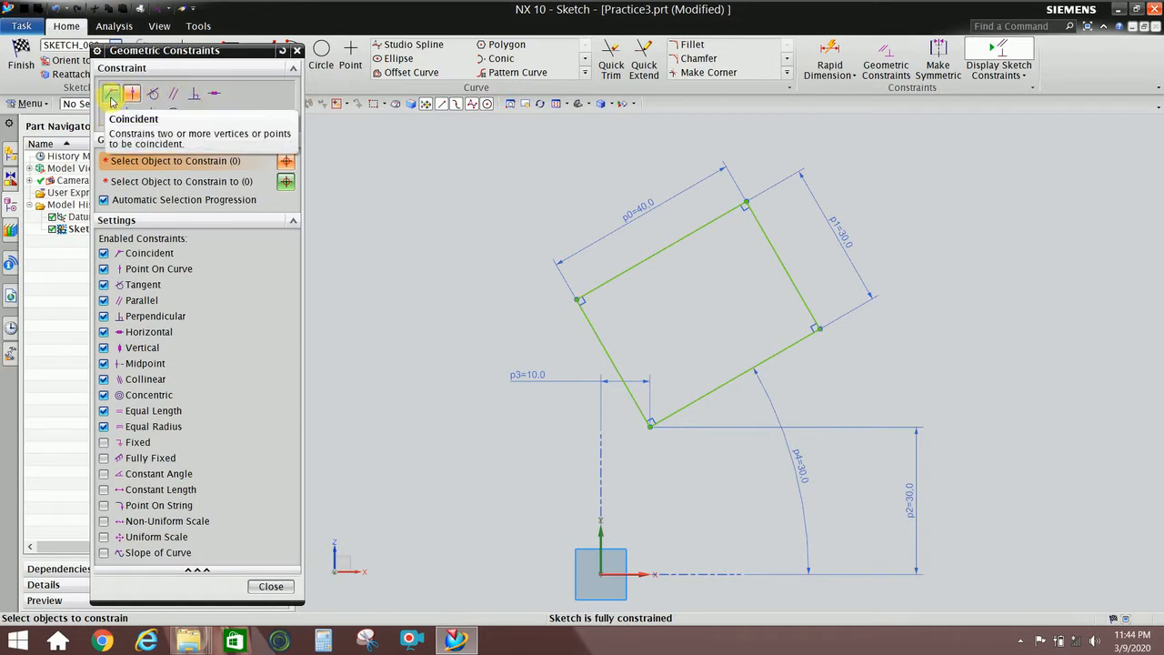
pyautogui.moveTo(164, 51); pyautogui.dragTo(145, 100)
pyautogui.scroll(-2, 582, 323)
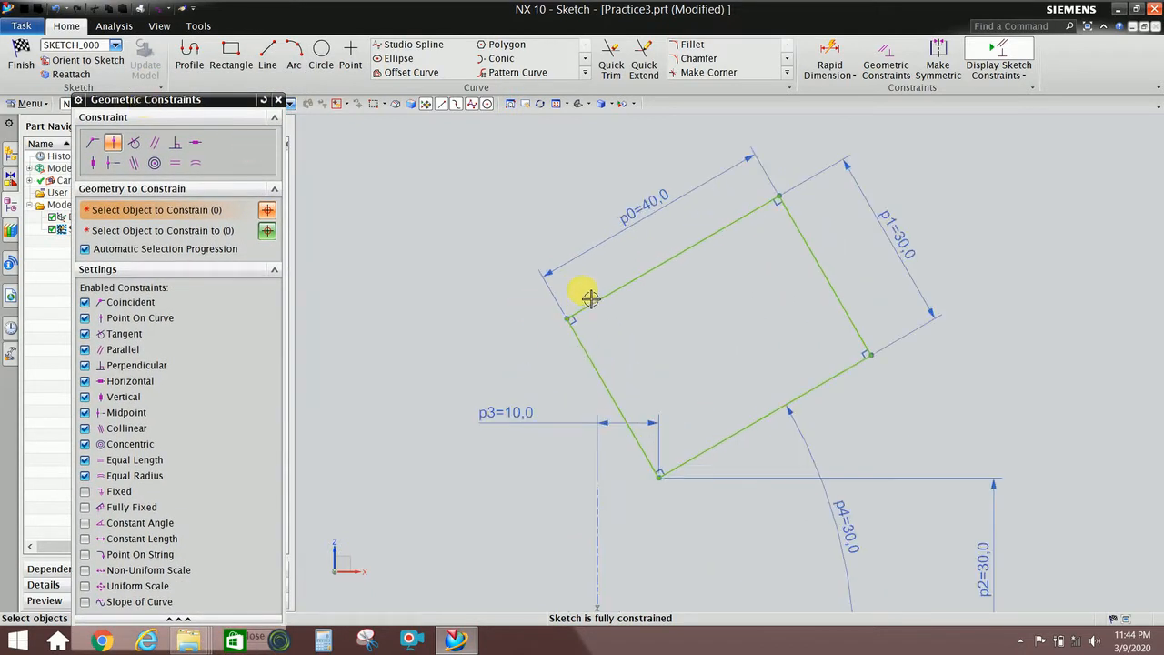
# Draw a short slanted line in the free space above the rectangle's 40 mm upper edge.
pyautogui.click(275, 71)
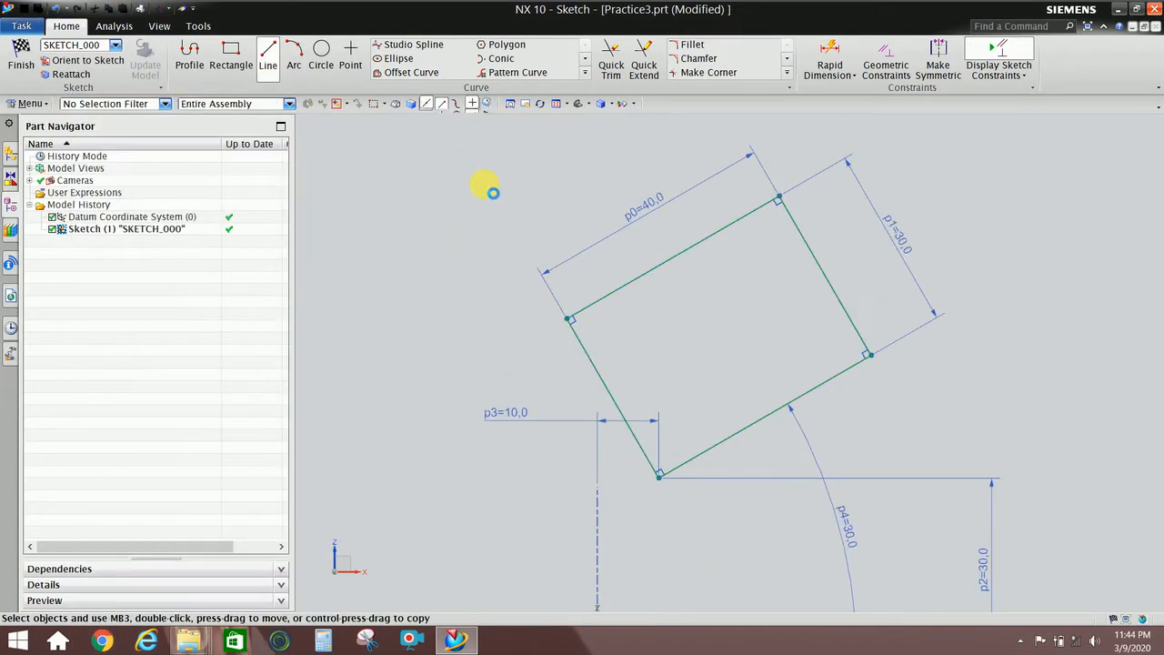
pyautogui.click(495, 171)
pyautogui.click(587, 220)
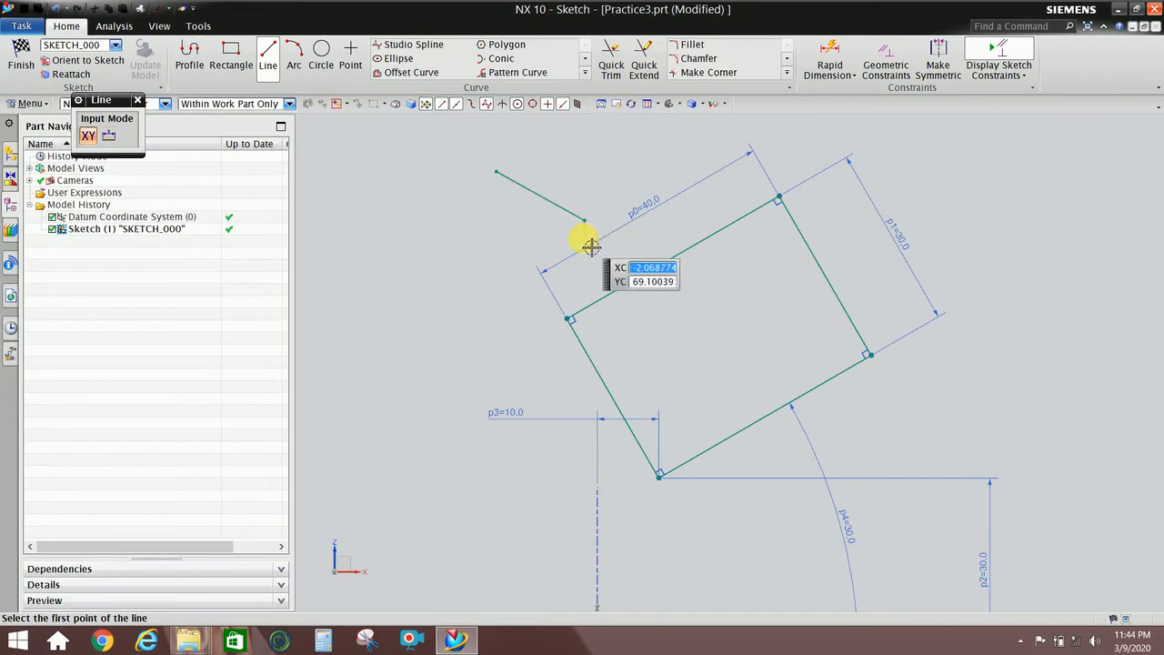
pyautogui.press('Escape')
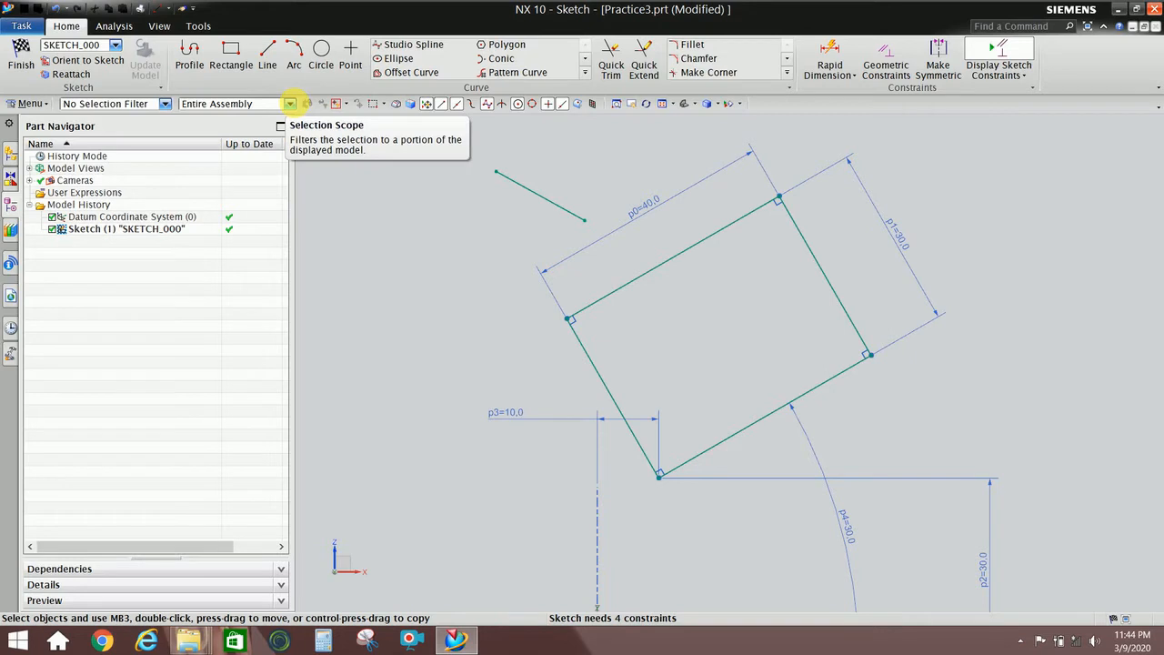
# Constrain the short line's lower endpoint with Point On Curve to the rectangle's 40 mm upper edge, and move the line along that edge.
pyautogui.press('c')
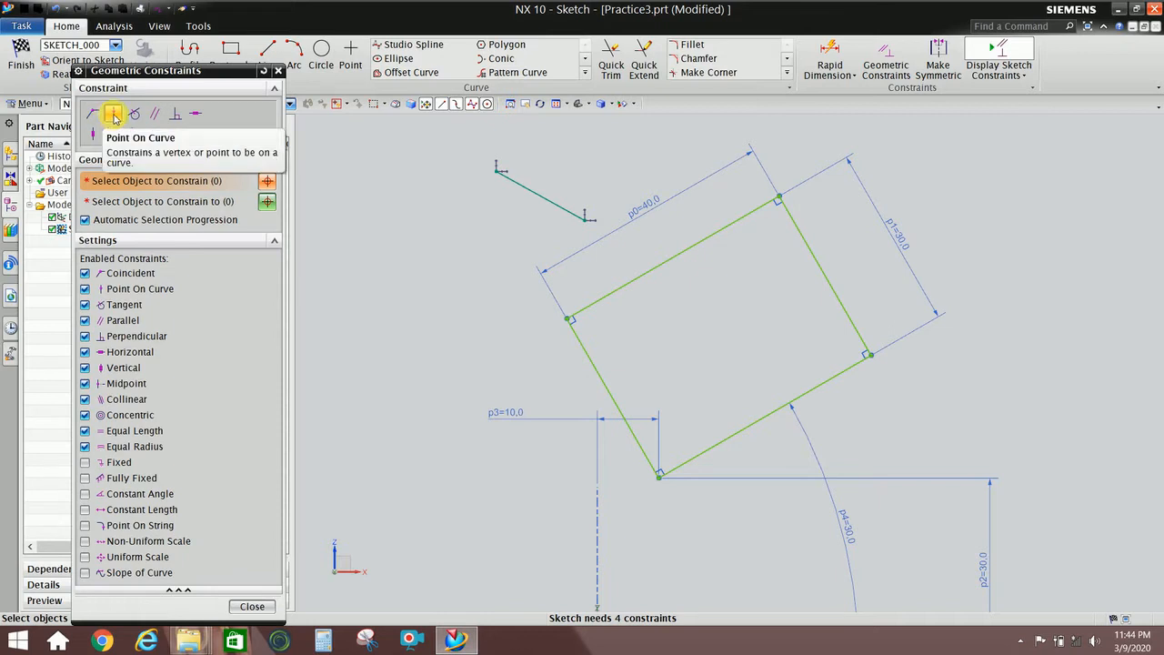
pyautogui.click(590, 228)
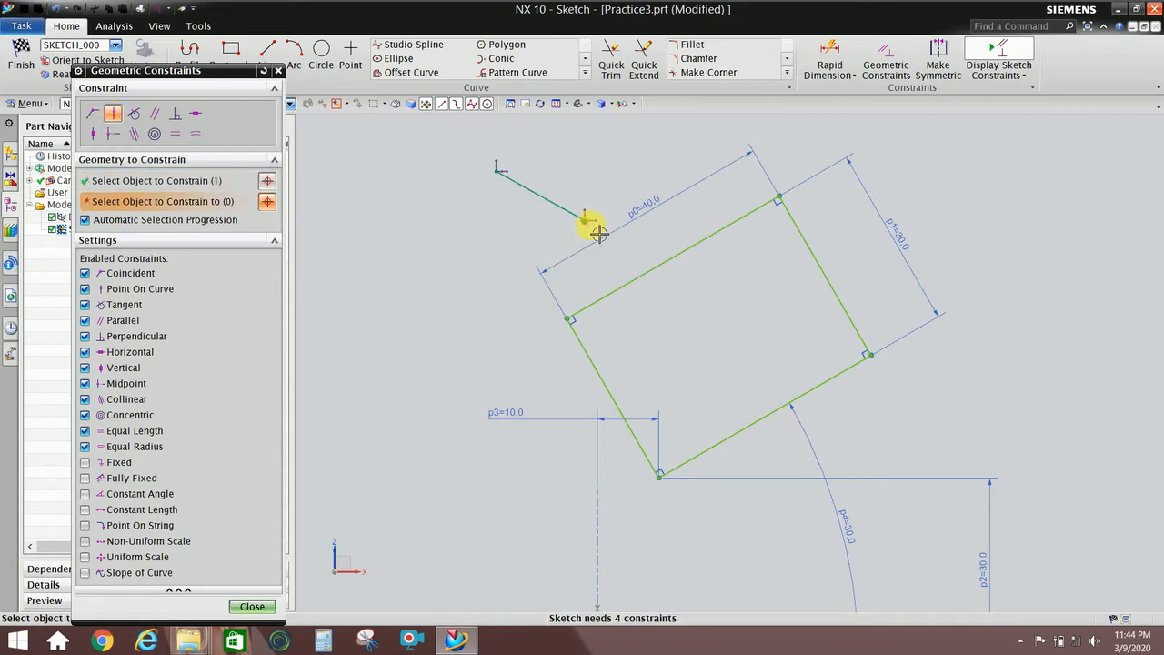
pyautogui.click(663, 269)
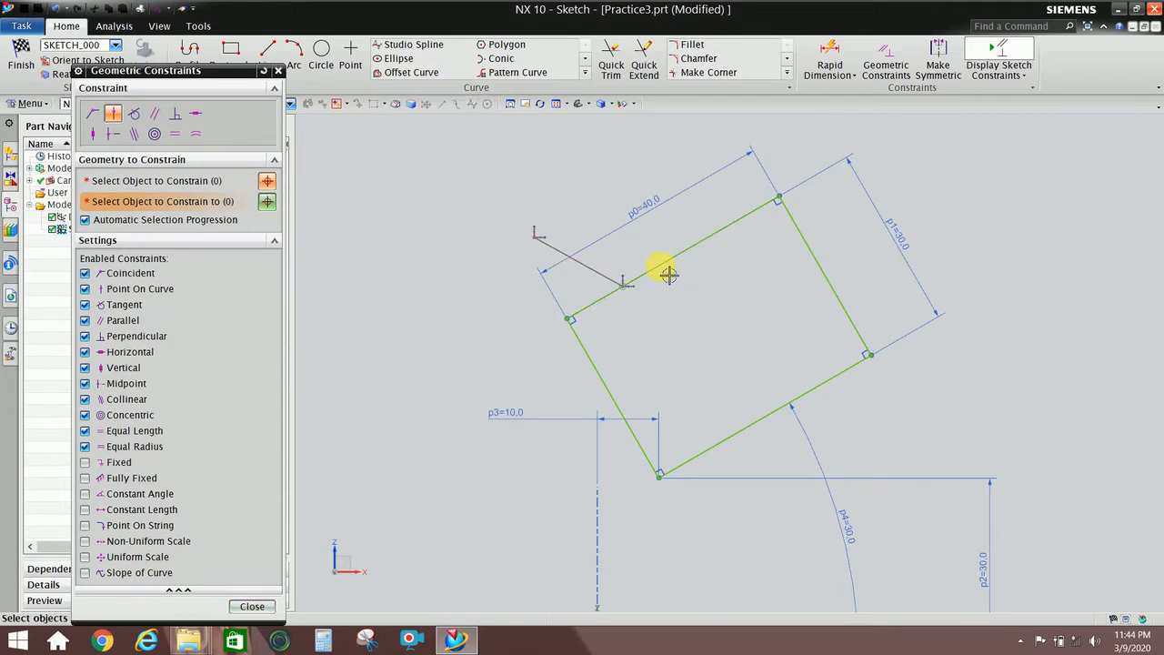
pyautogui.middleClick(614, 289)
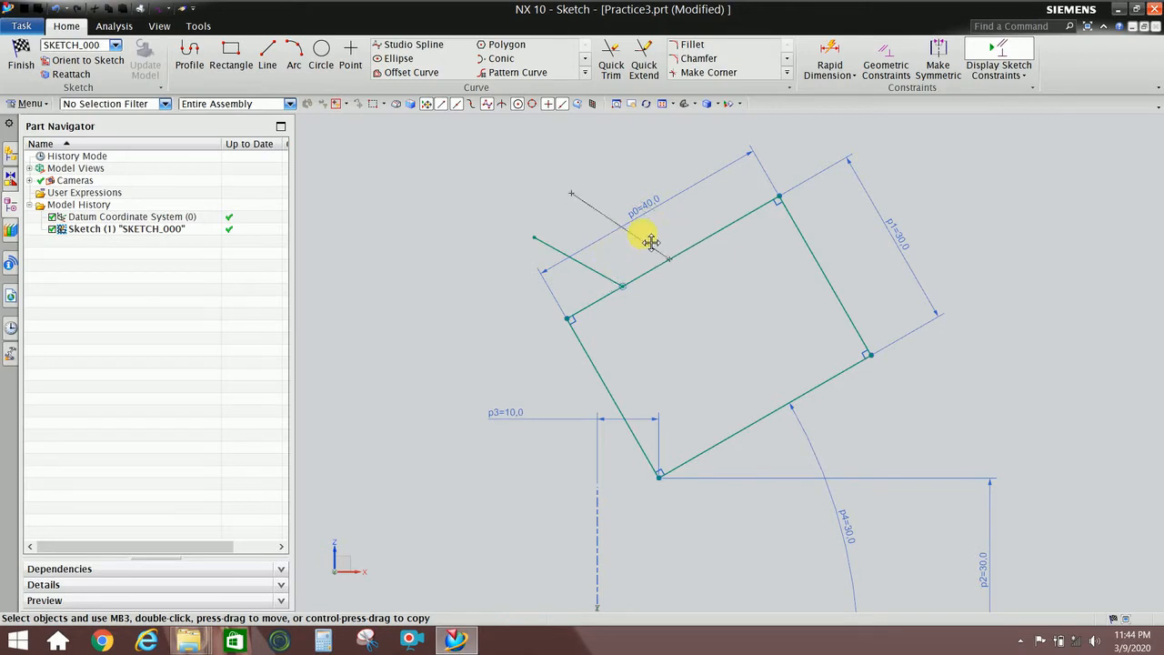
pyautogui.moveTo(651, 241)
pyautogui.mouseDown()
pyautogui.moveTo(665, 231)
pyautogui.moveTo(624, 242)
pyautogui.moveTo(631, 233)
pyautogui.moveTo(679, 265)
pyautogui.moveTo(646, 252)
pyautogui.moveTo(664, 287)
pyautogui.moveTo(683, 263)
pyautogui.mouseUp()
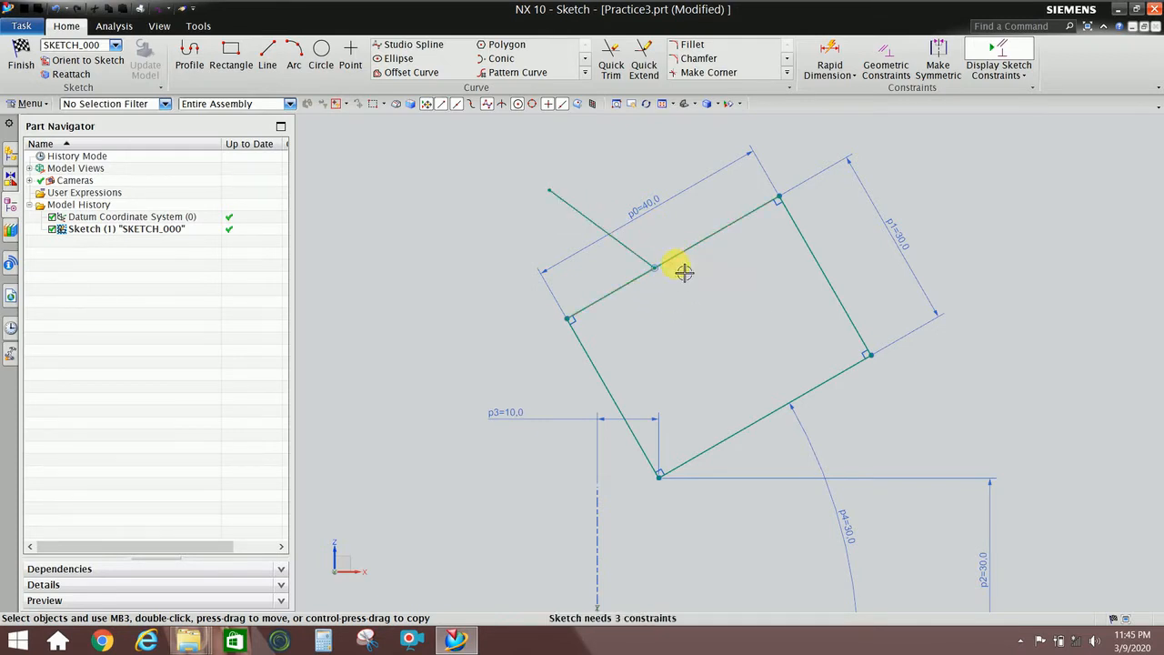
pyautogui.press('c')
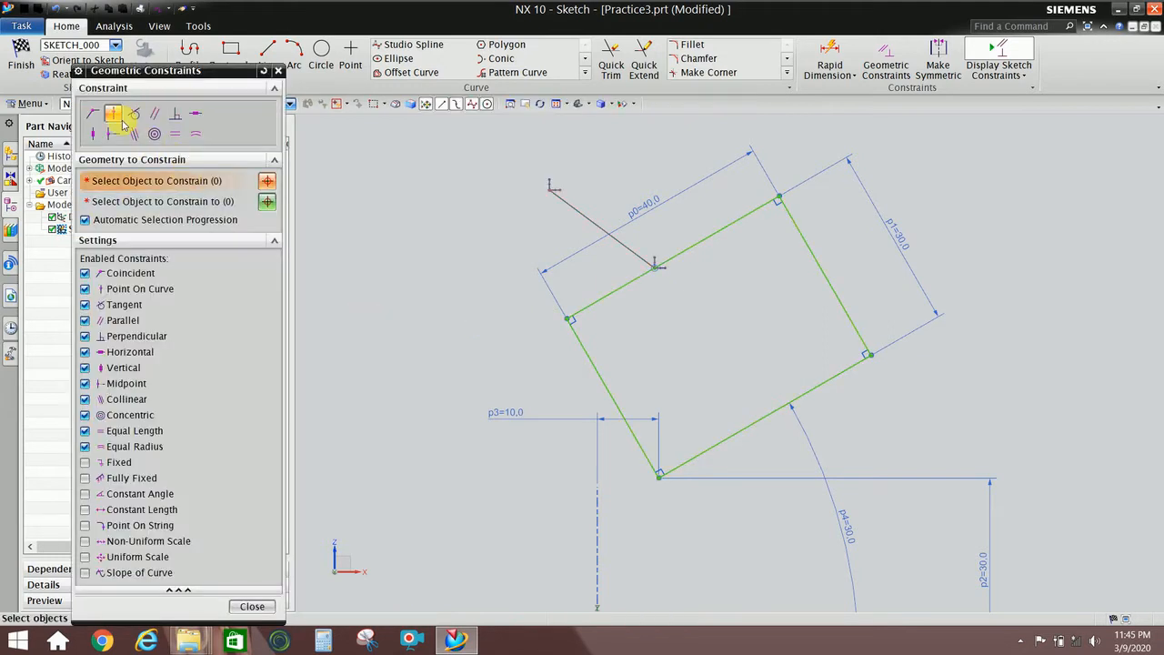
pyautogui.press('Escape')
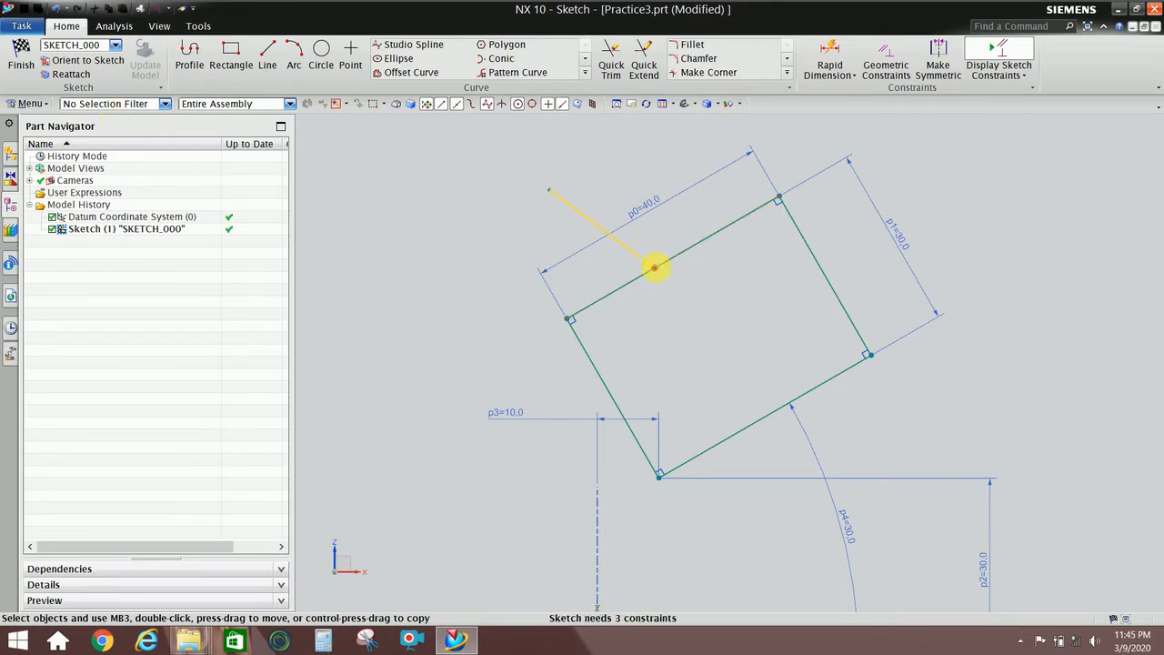
pyautogui.press('c')
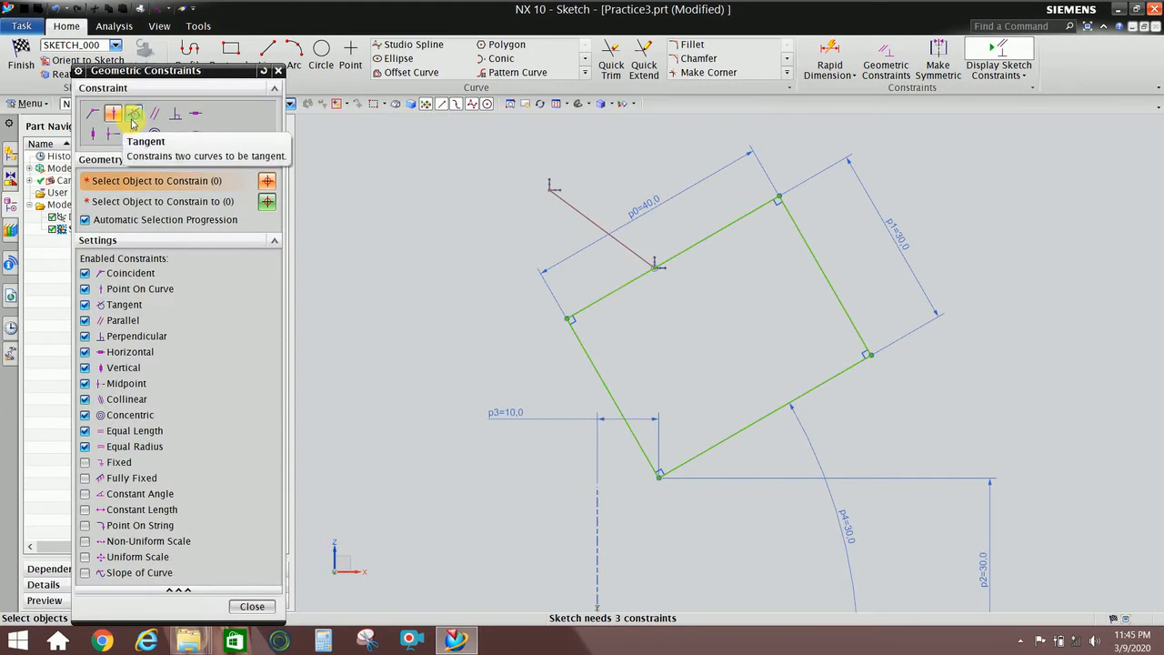
pyautogui.press('Escape')
# Draw a circle by center point in the empty area well to the left of the rectangle.
pyautogui.click(321, 54)
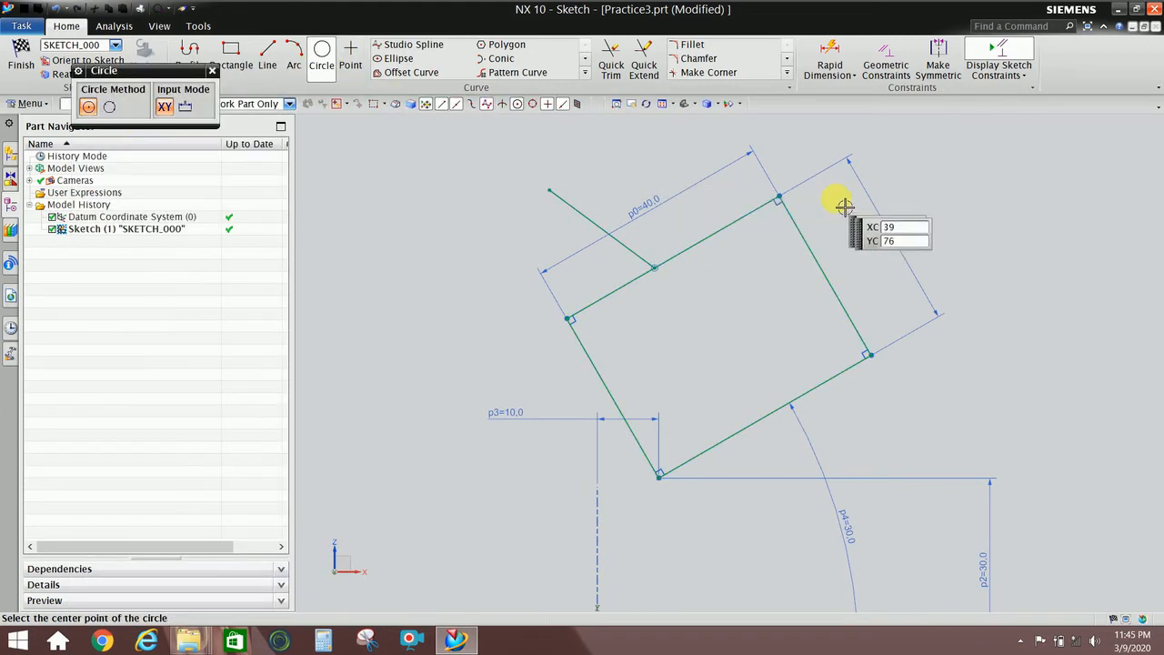
pyautogui.scroll(-2, 709, 235)
pyautogui.click(418, 223)
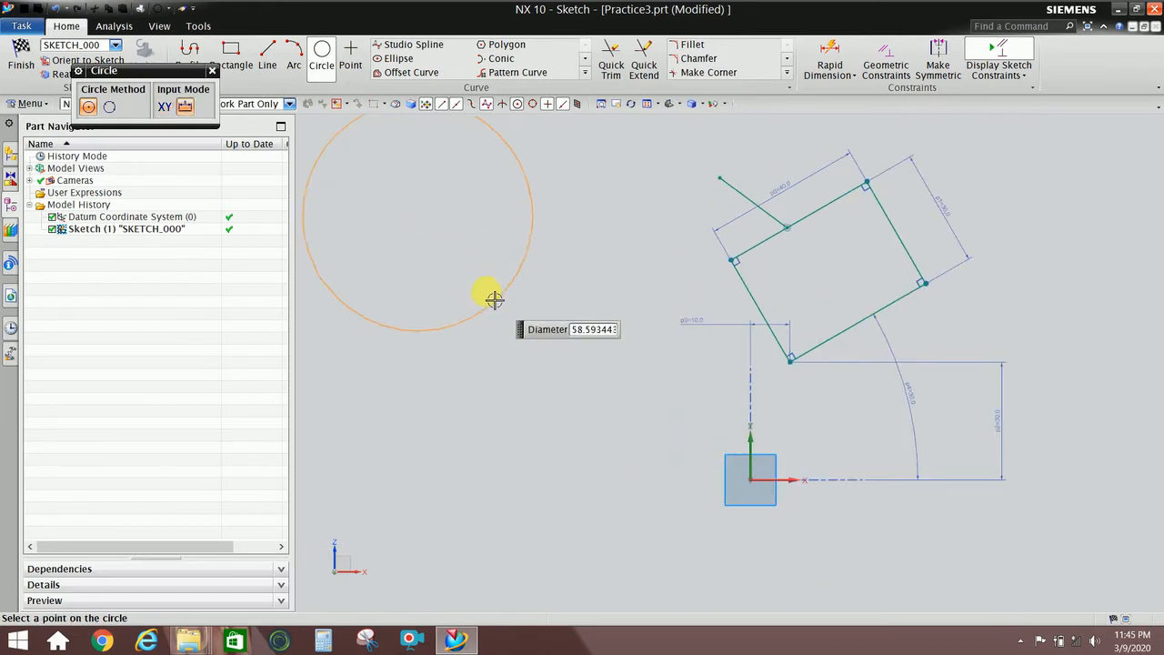
pyautogui.click(481, 195)
pyautogui.press('Escape')
pyautogui.scroll(-1, 582, 368)
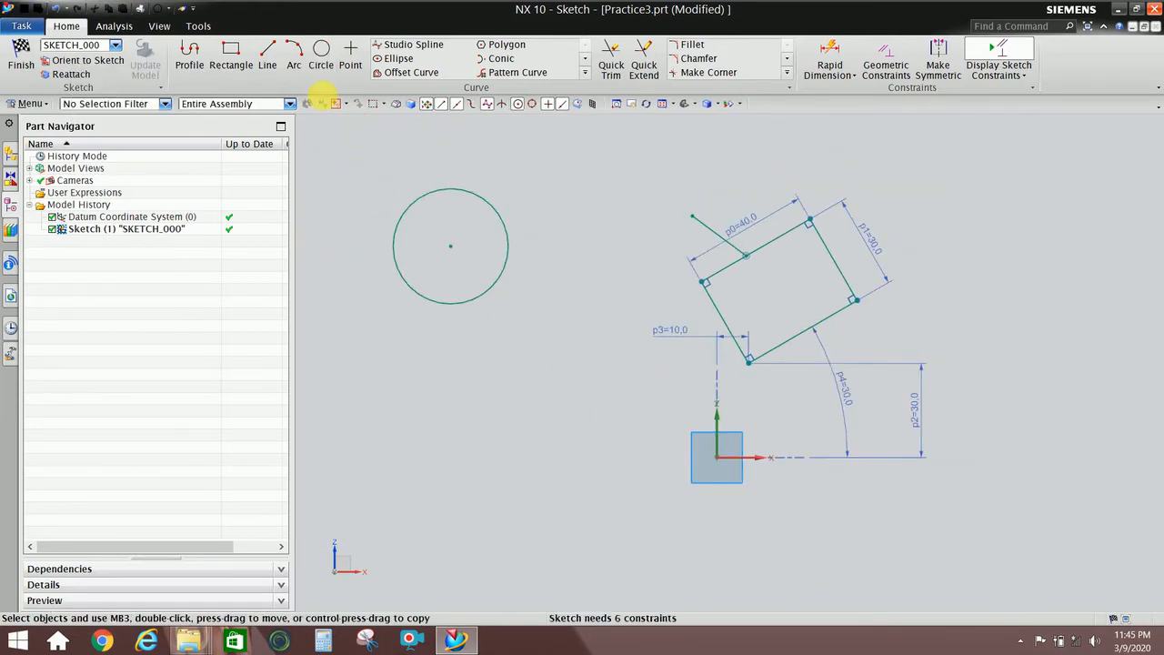
# Draw a steeply slanted line between the circle and the rectangle, separate from both.
pyautogui.click(267, 55)
pyautogui.click(563, 156)
pyautogui.click(611, 243)
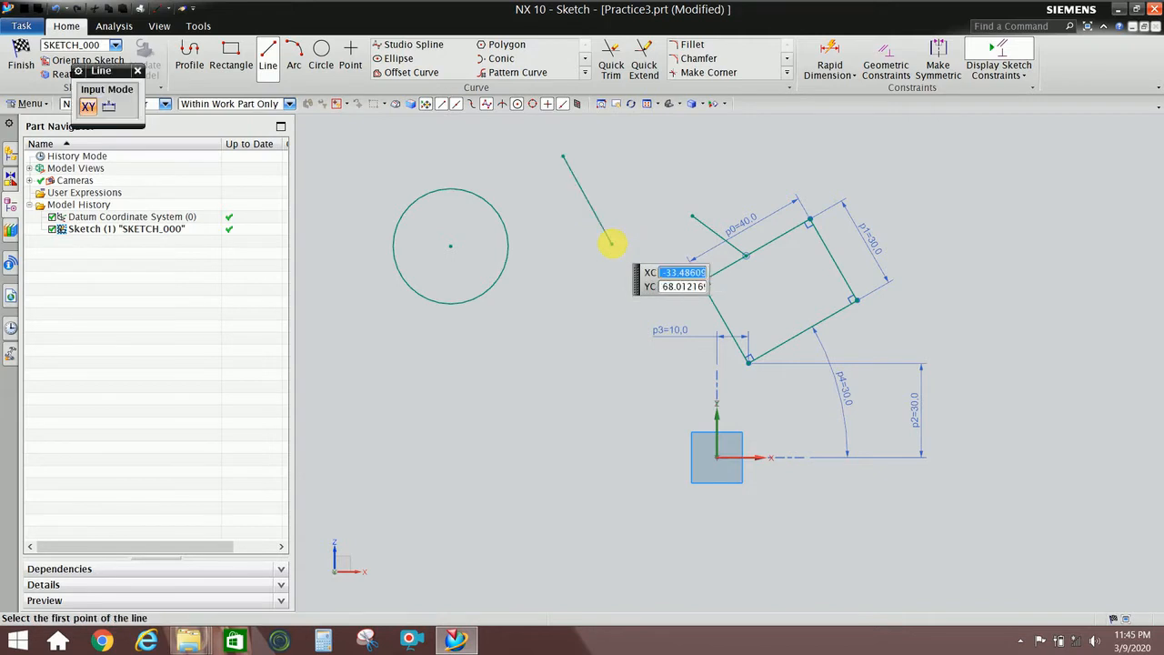
pyautogui.press('Escape')
pyautogui.scroll(-1, 631, 312)
pyautogui.scroll(1, 543, 203)
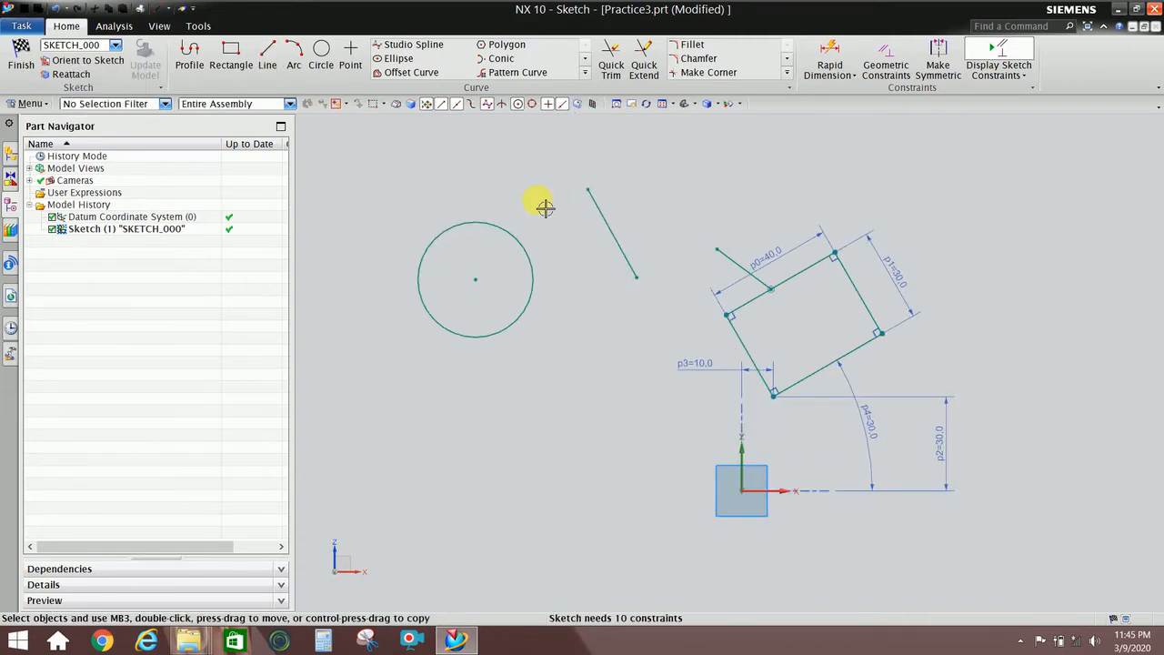
# Apply a Tangent constraint between the circle and the steep line beside it.
pyautogui.press('c')
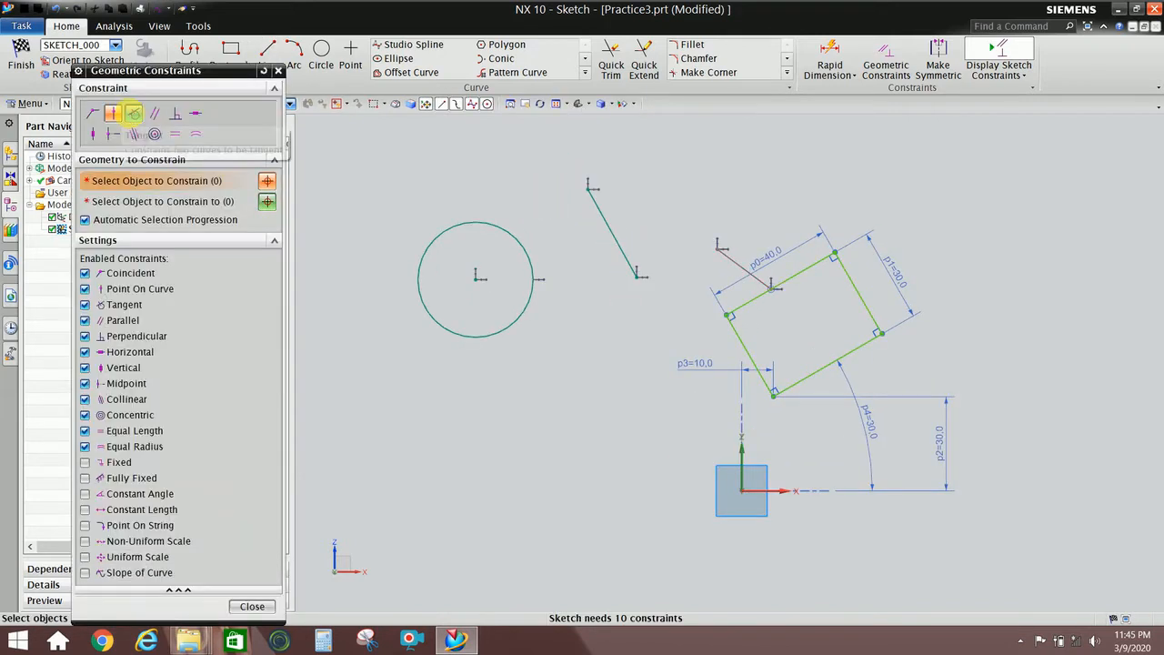
pyautogui.click(133, 113)
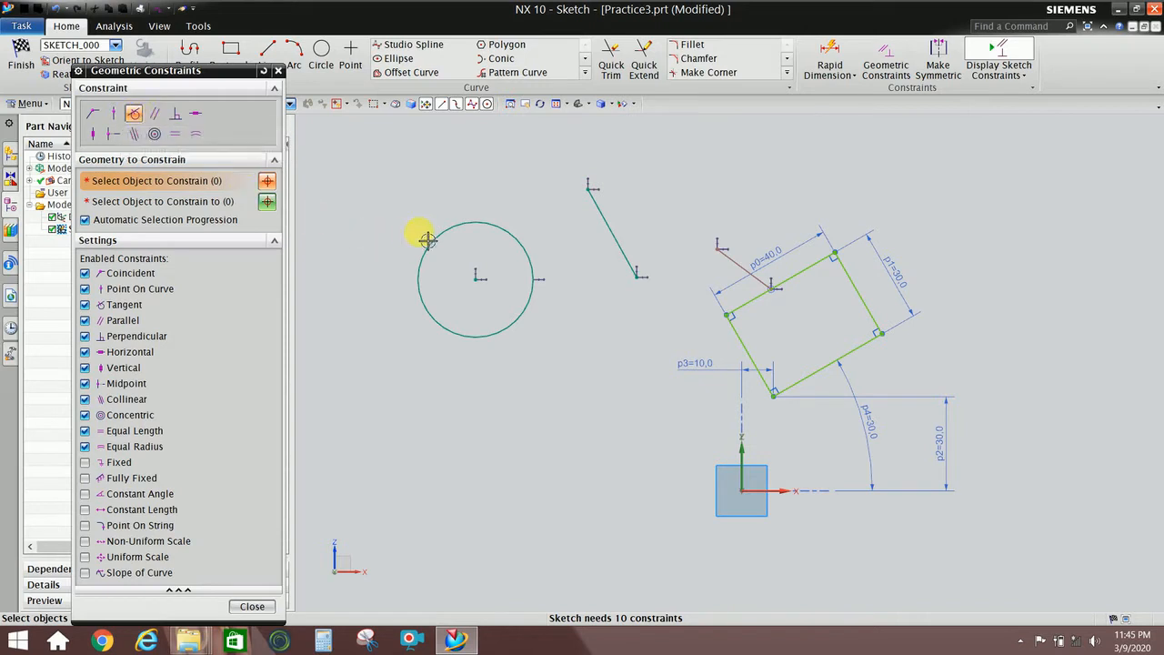
pyautogui.click(528, 245)
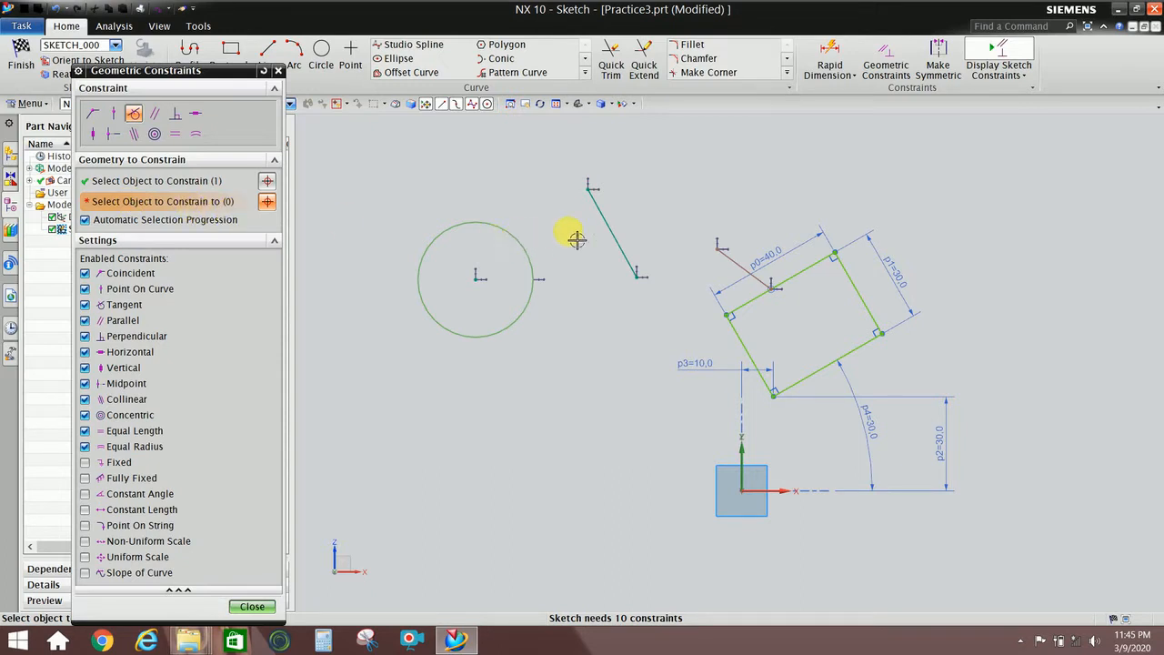
pyautogui.click(612, 228)
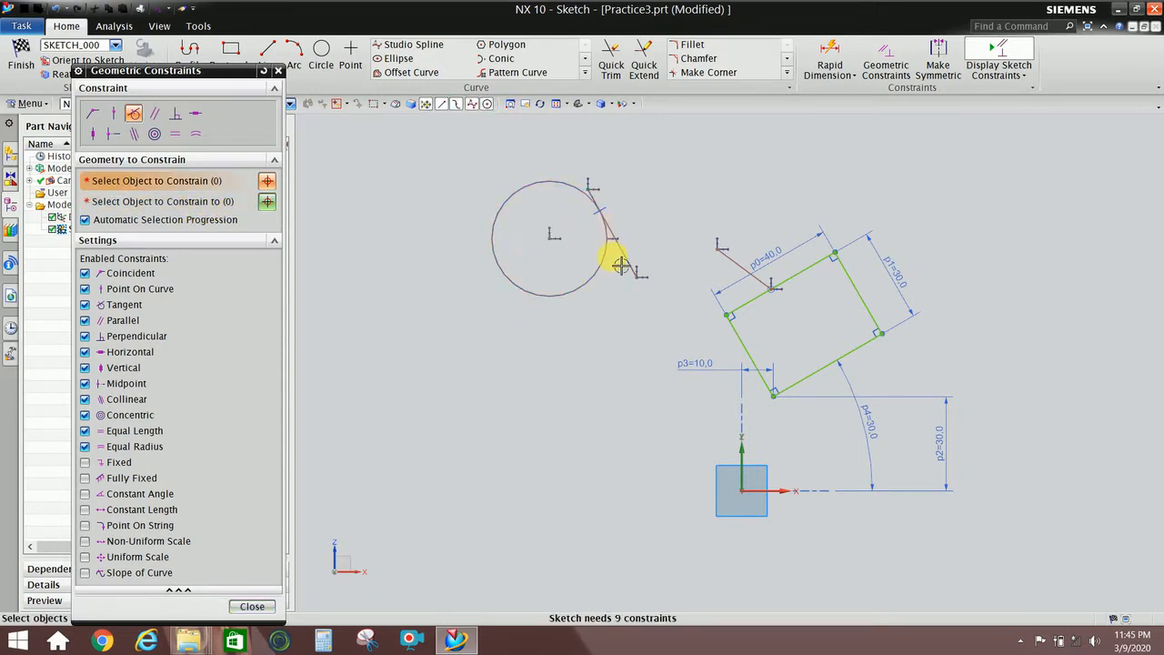
pyautogui.click(252, 605)
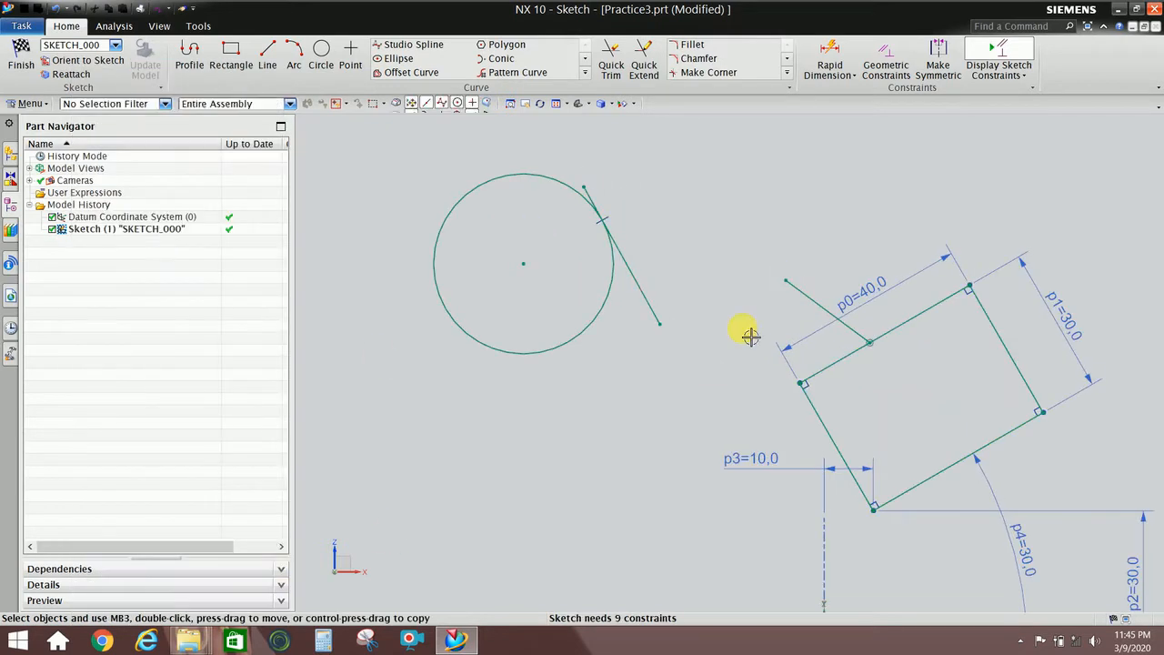
# Examine the Tangent constraint symbol at the point where the circle meets the line.
pyautogui.scroll(2, 619, 193)
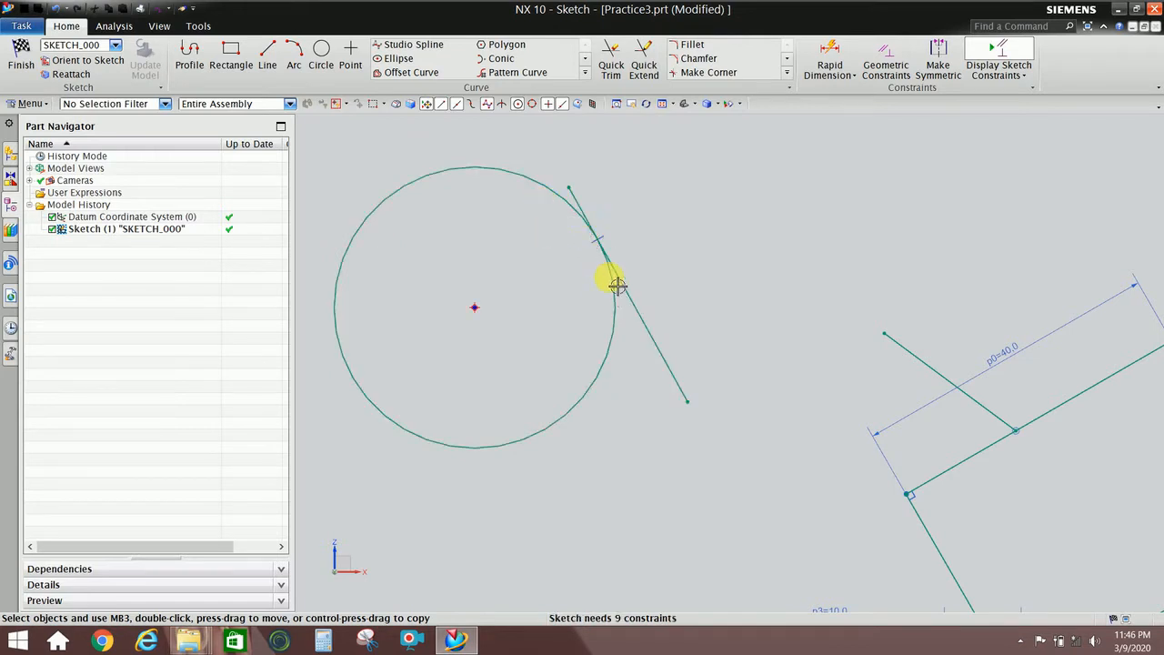
pyautogui.scroll(-2, 611, 244)
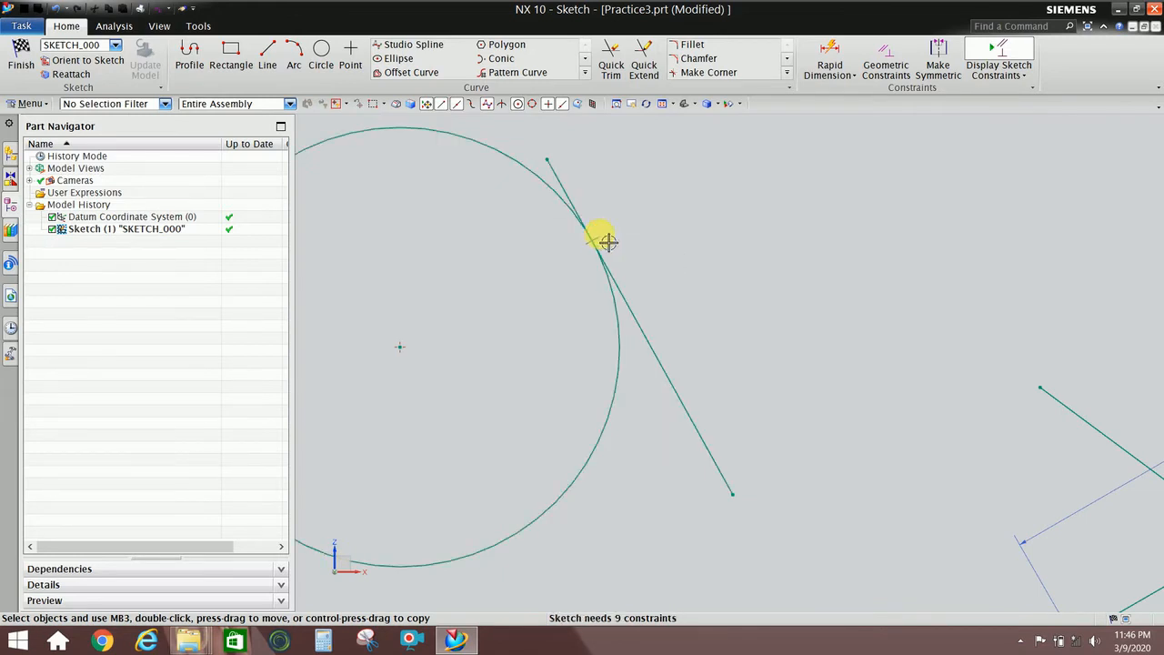
pyautogui.click(604, 241)
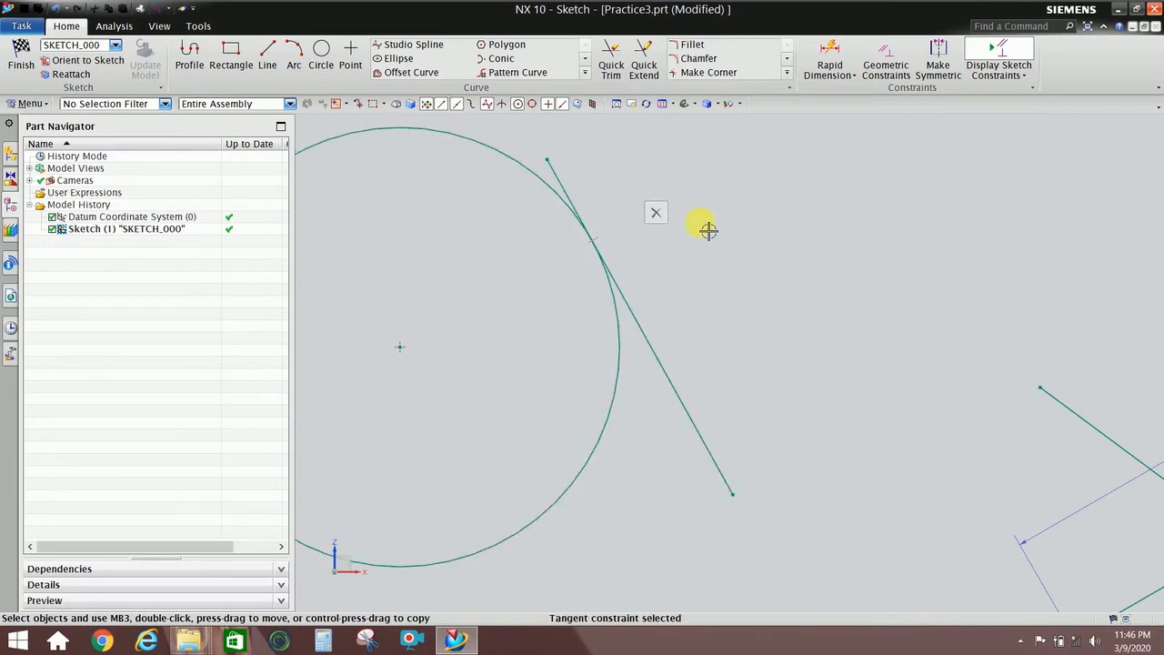
pyautogui.scroll(-2, 709, 232)
pyautogui.scroll(4, 654, 246)
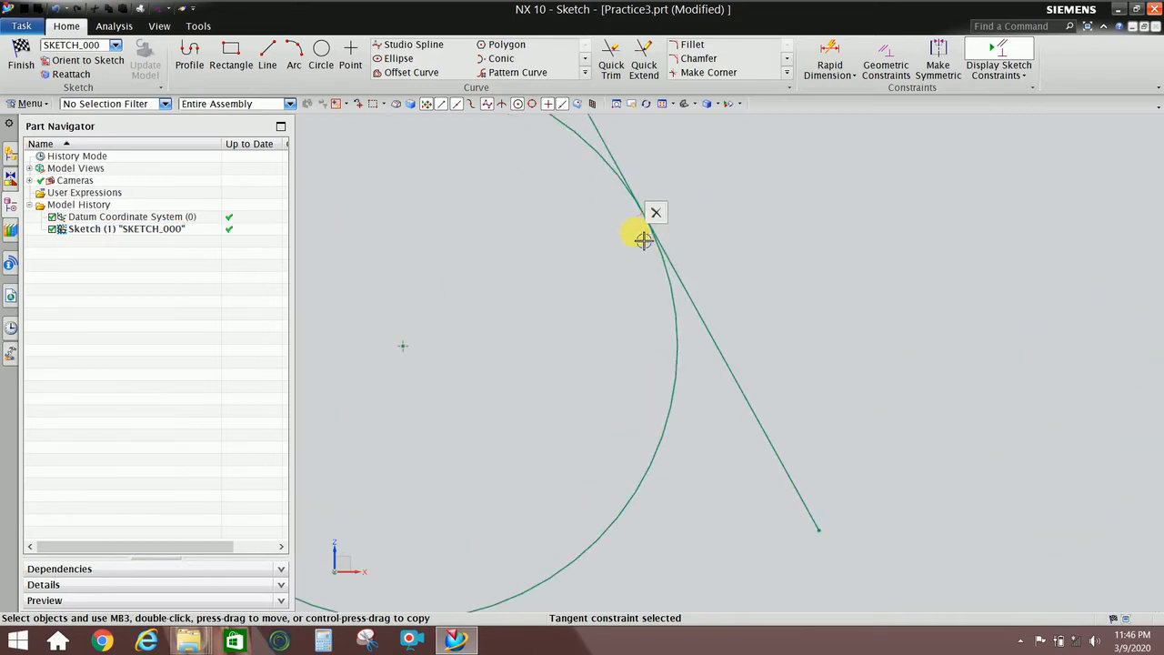
pyautogui.scroll(-3, 655, 255)
pyautogui.scroll(1, 673, 265)
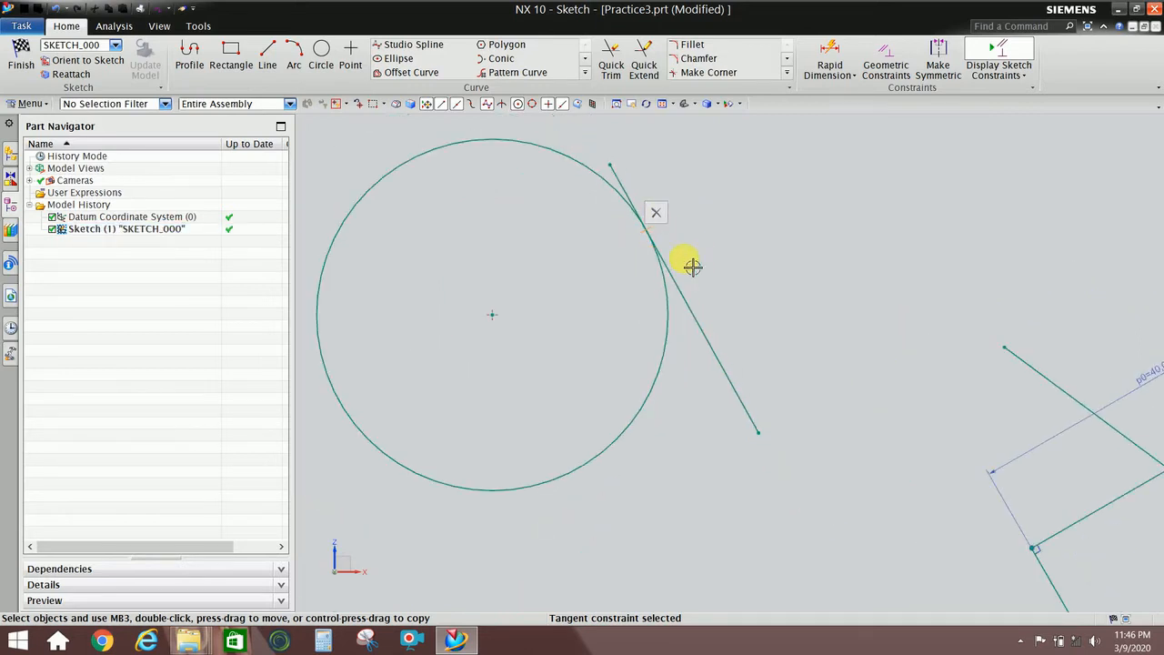
pyautogui.click(692, 265)
# Draw a nearly horizontal line in the empty area above the rectangle.
pyautogui.press('c')
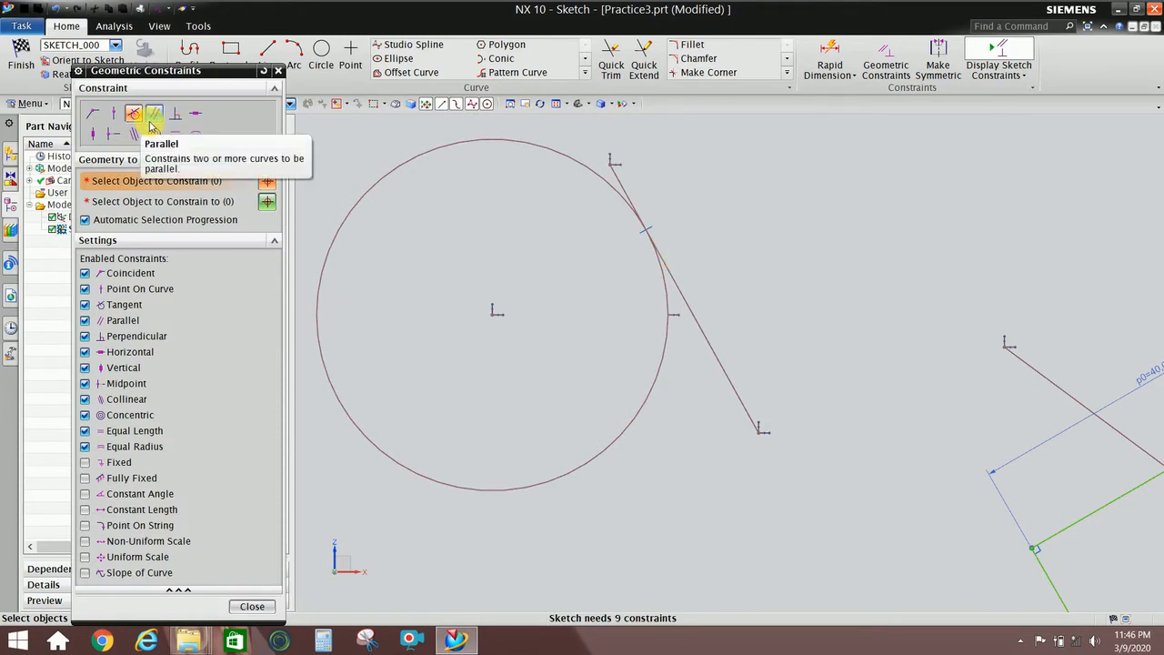
pyautogui.click(278, 70)
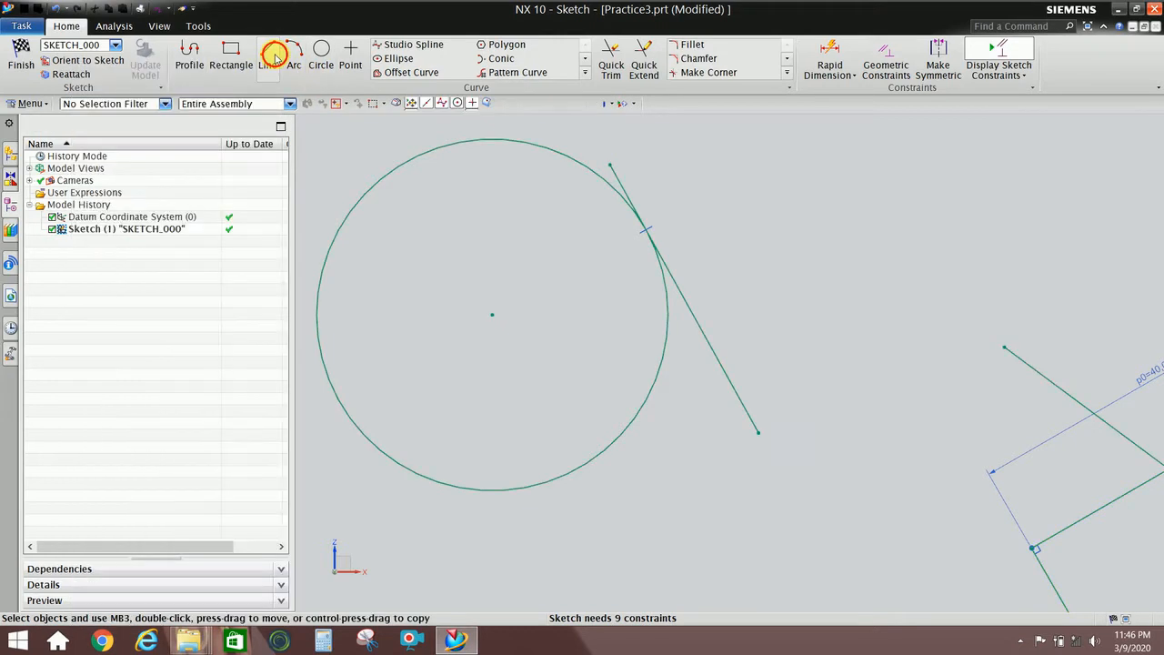
pyautogui.click(268, 55)
pyautogui.scroll(-3, 637, 206)
pyautogui.click(744, 192)
pyautogui.click(893, 174)
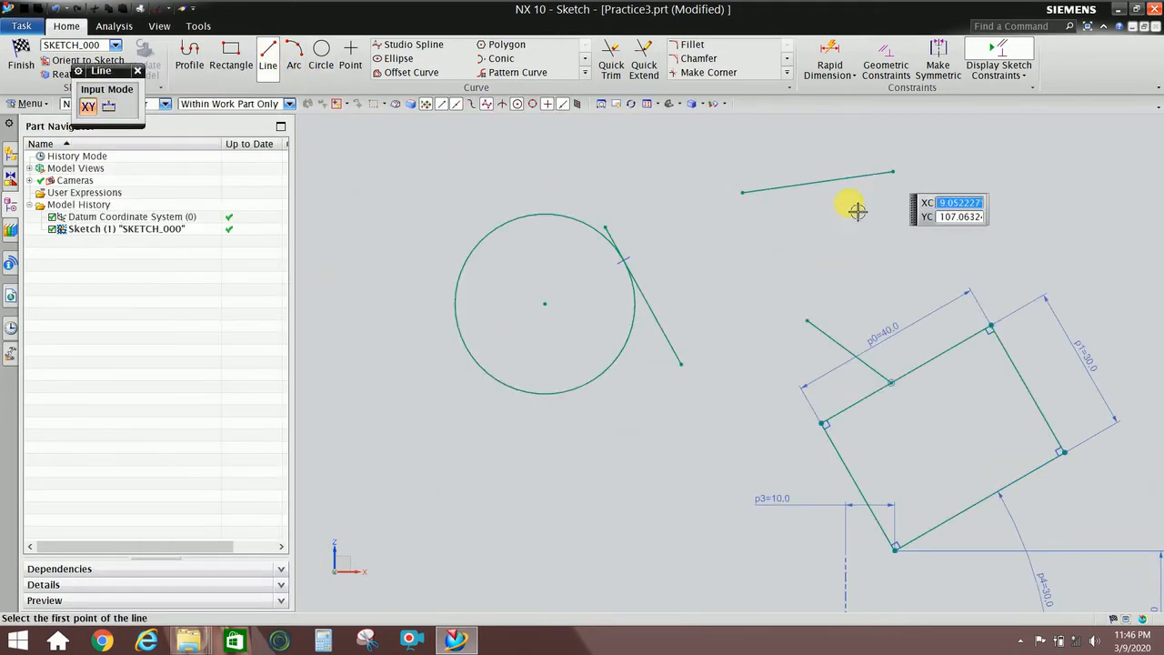
pyautogui.scroll(-3, 591, 287)
pyautogui.scroll(5, 770, 189)
pyautogui.press('Escape')
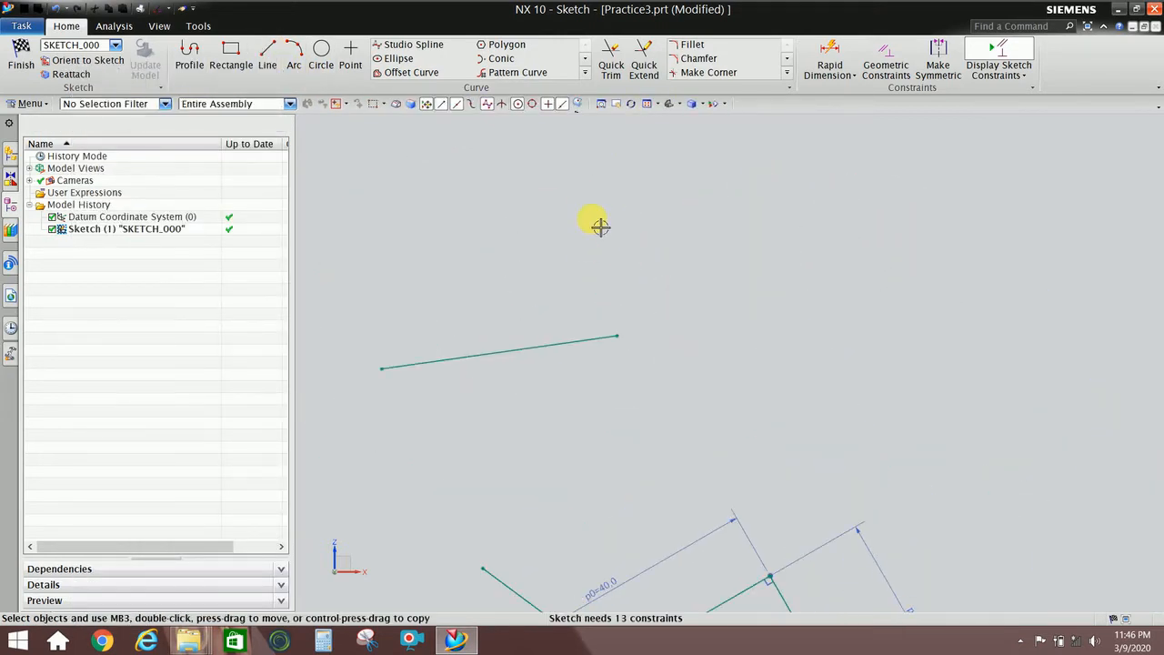
# Draw a second line sloping down to the right, above and to the right of the nearly horizontal line.
pyautogui.click(267, 59)
pyautogui.click(625, 191)
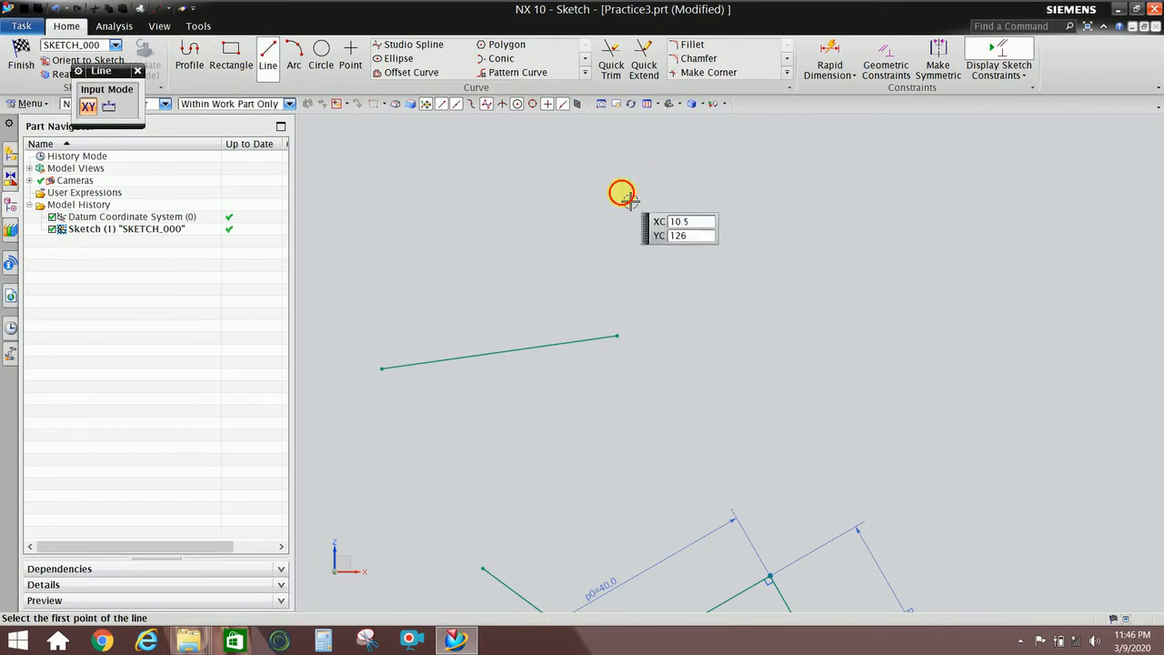
pyautogui.click(811, 301)
pyautogui.press('Escape')
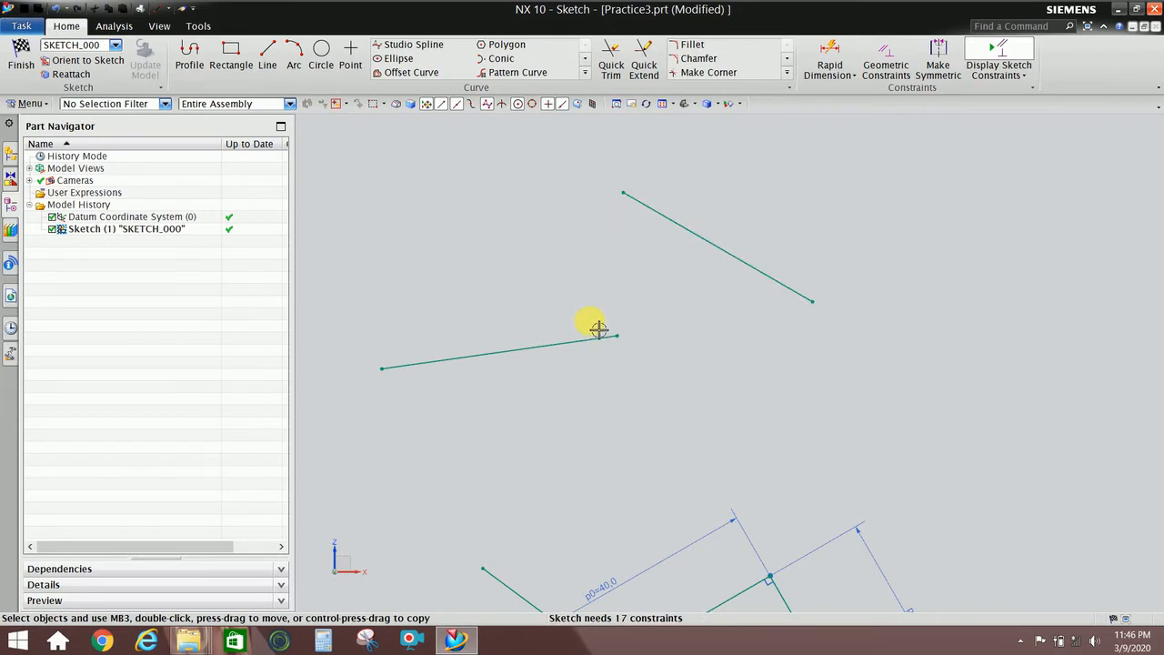
# Apply a Parallel constraint between the nearly horizontal line and the sloping line above the rectangle.
pyautogui.press('c')
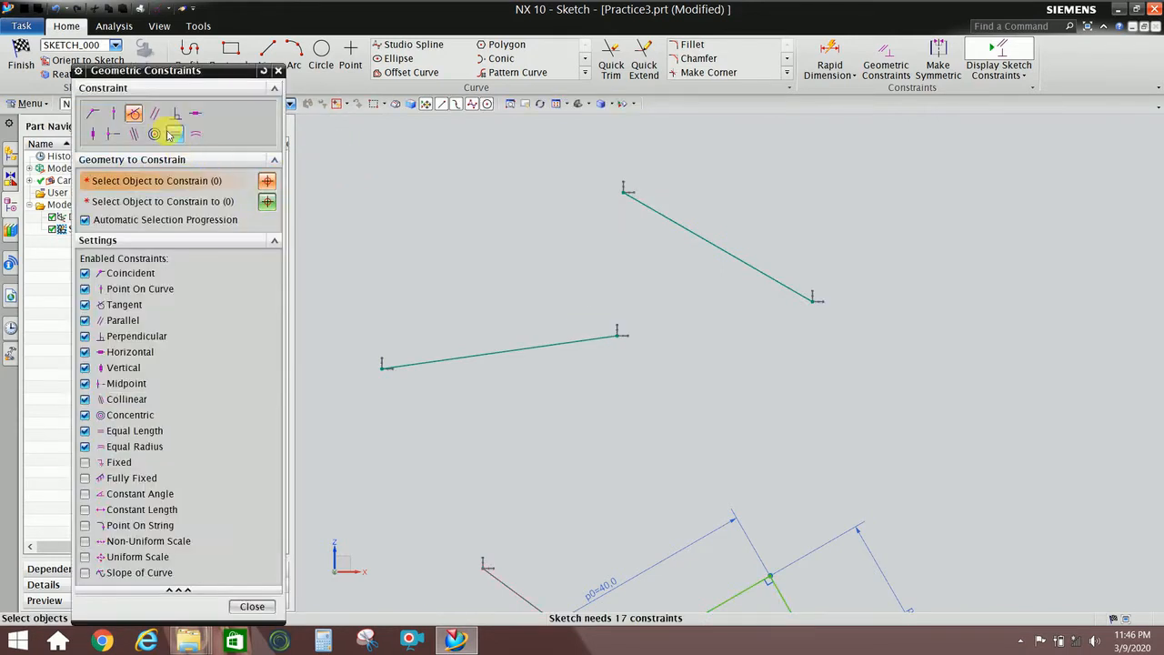
pyautogui.click(161, 116)
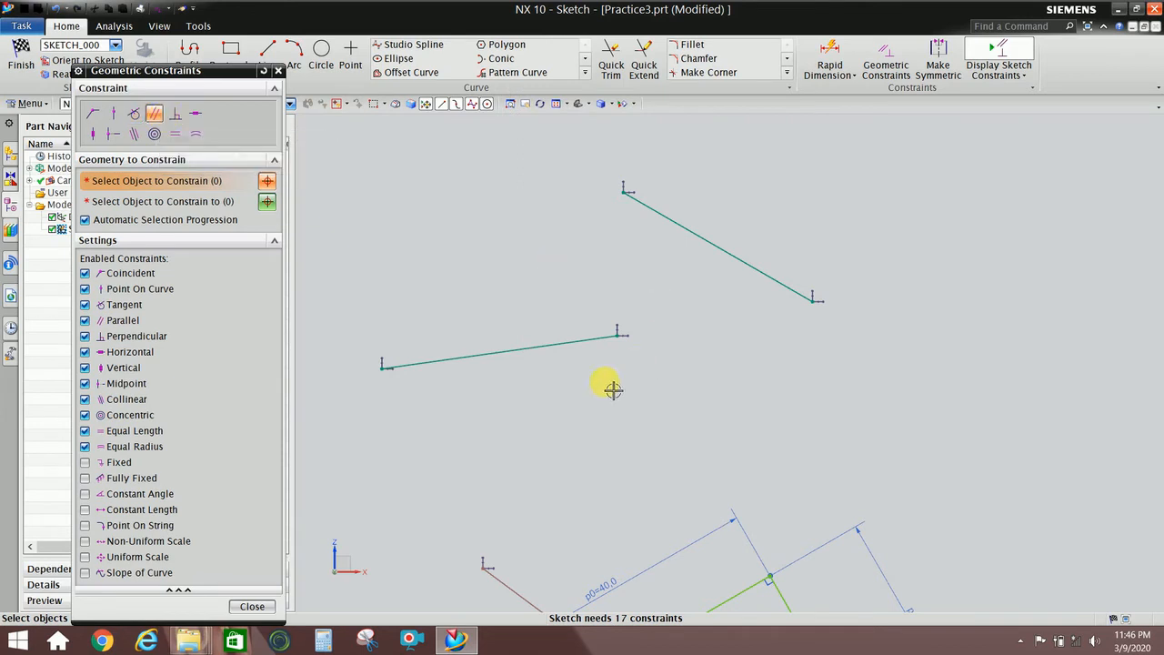
pyautogui.click(555, 355)
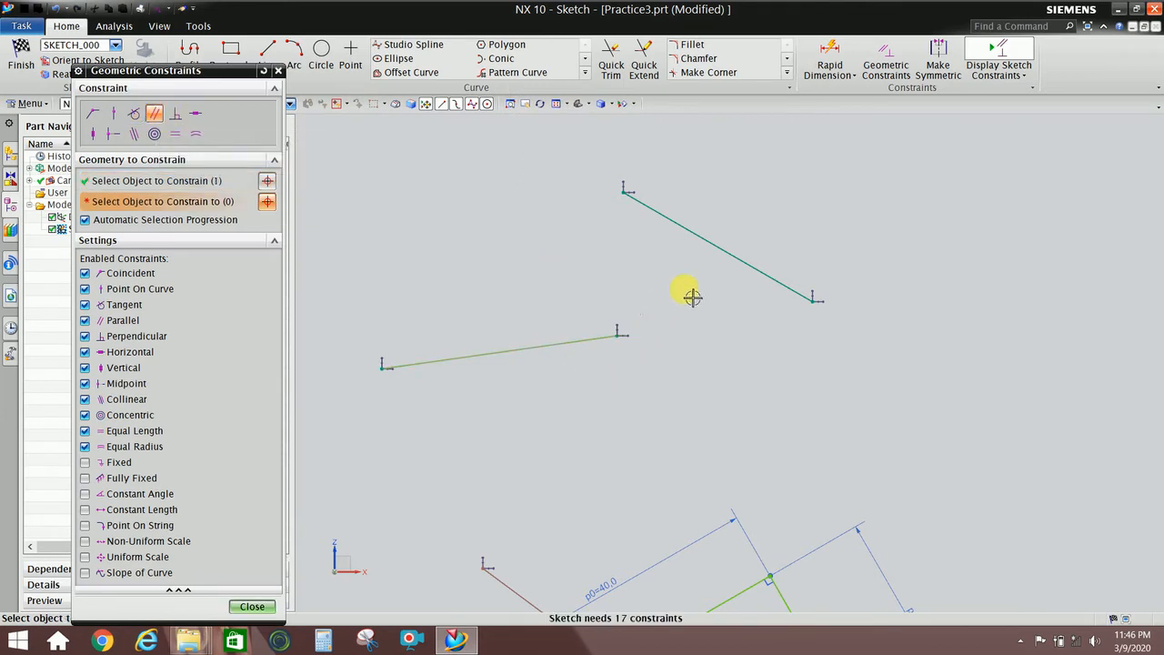
pyautogui.click(701, 238)
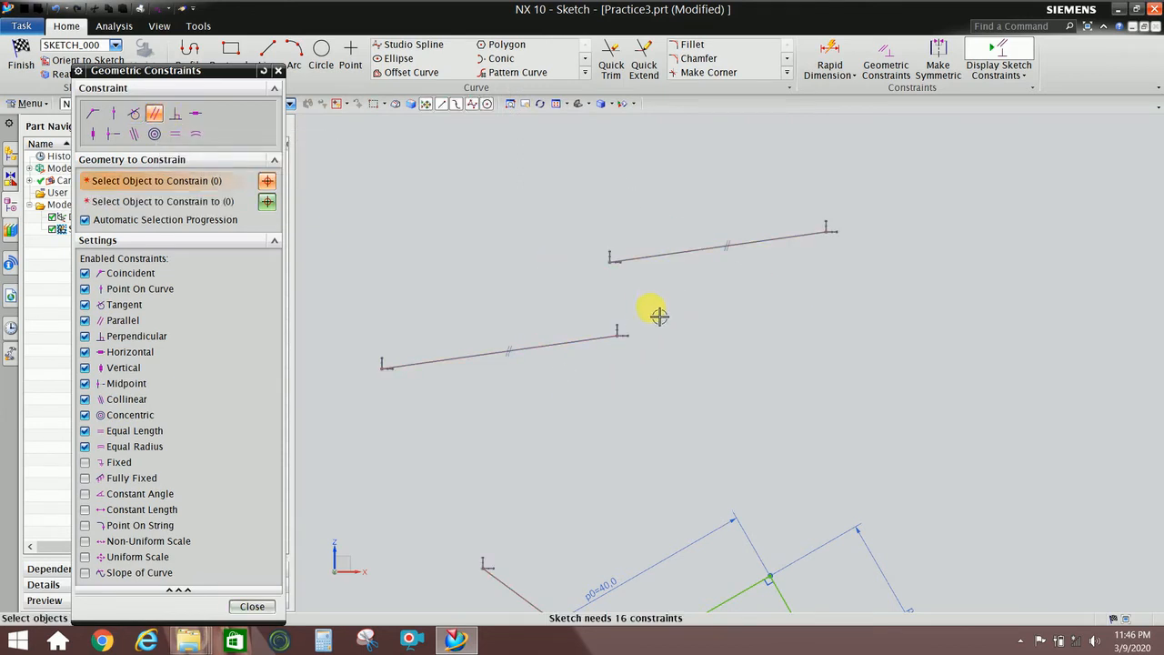
pyautogui.press('Escape')
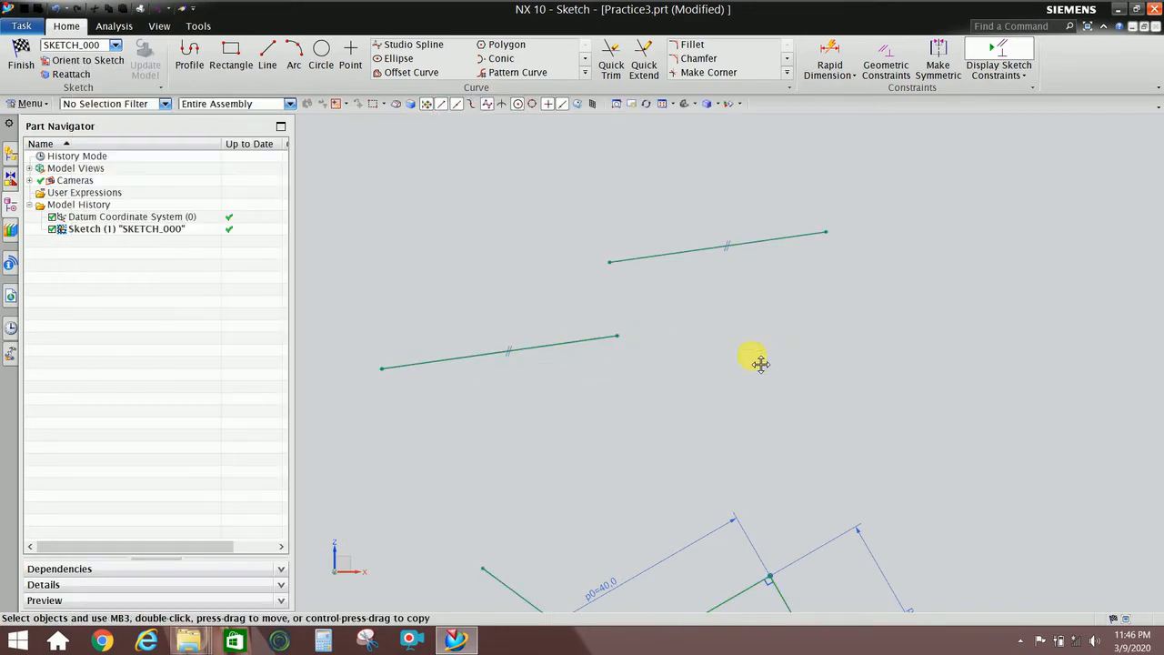
# Move the lower parallel line beneath the upper one and swing the line ends to test the Parallel constraint.
pyautogui.moveTo(534, 347)
pyautogui.mouseDown()
pyautogui.moveTo(715, 361)
pyautogui.moveTo(772, 270)
pyautogui.moveTo(766, 312)
pyautogui.moveTo(768, 302)
pyautogui.mouseUp()
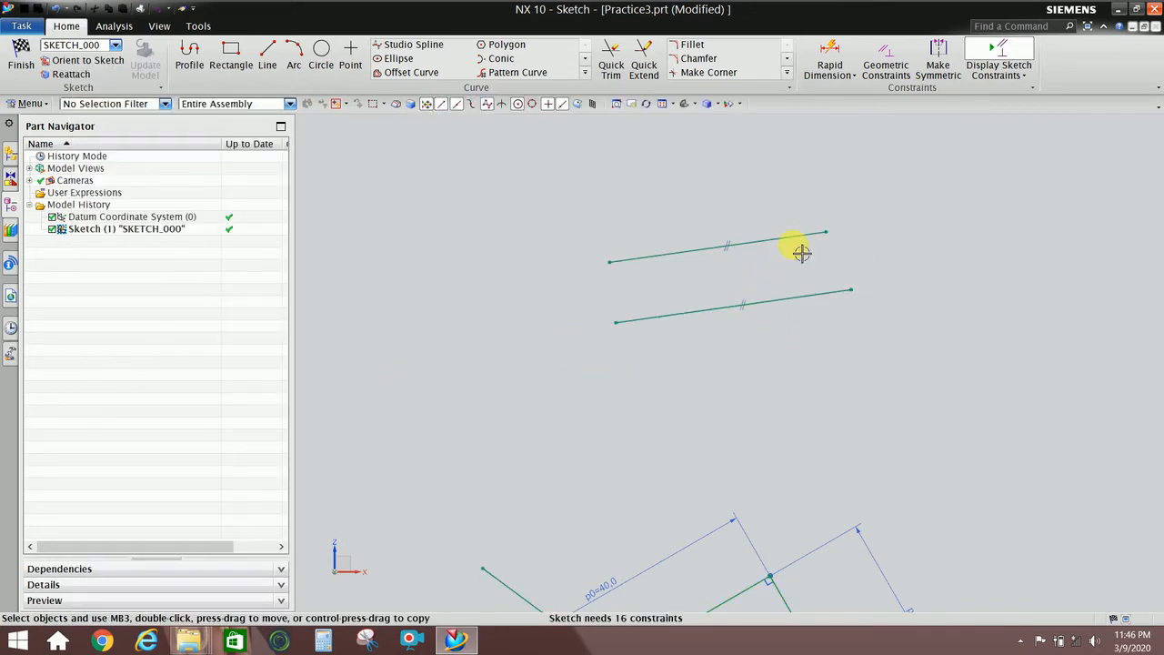
pyautogui.moveTo(802, 229)
pyautogui.mouseDown()
pyautogui.moveTo(824, 220)
pyautogui.moveTo(797, 174)
pyautogui.moveTo(829, 236)
pyautogui.moveTo(839, 309)
pyautogui.moveTo(822, 309)
pyautogui.moveTo(800, 350)
pyautogui.moveTo(758, 400)
pyautogui.moveTo(754, 392)
pyautogui.mouseUp()
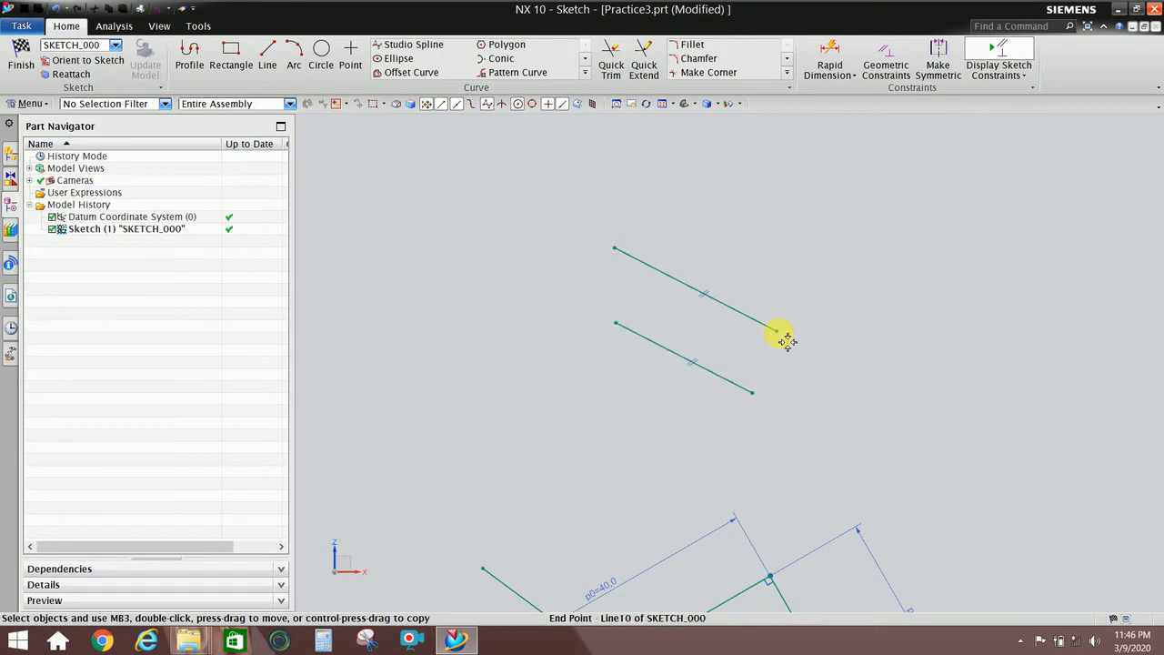
pyautogui.moveTo(784, 339)
pyautogui.mouseDown()
pyautogui.moveTo(816, 252)
pyautogui.moveTo(803, 237)
pyautogui.moveTo(759, 328)
pyautogui.mouseUp()
pyautogui.doubleClick(756, 320)
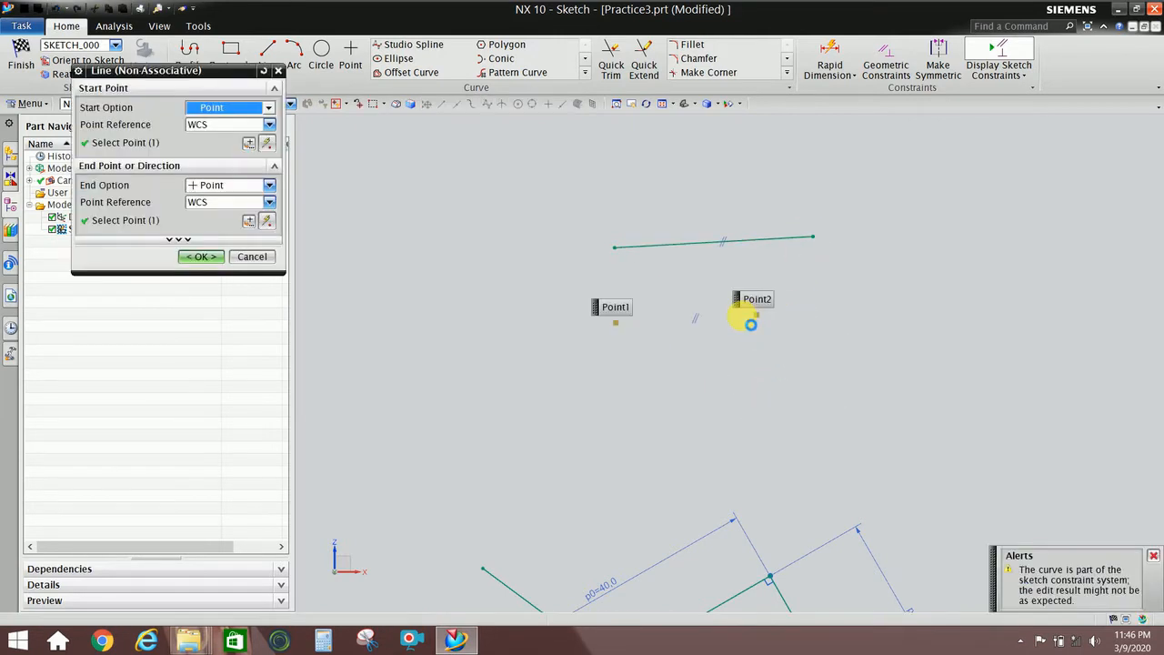
pyautogui.press('Escape')
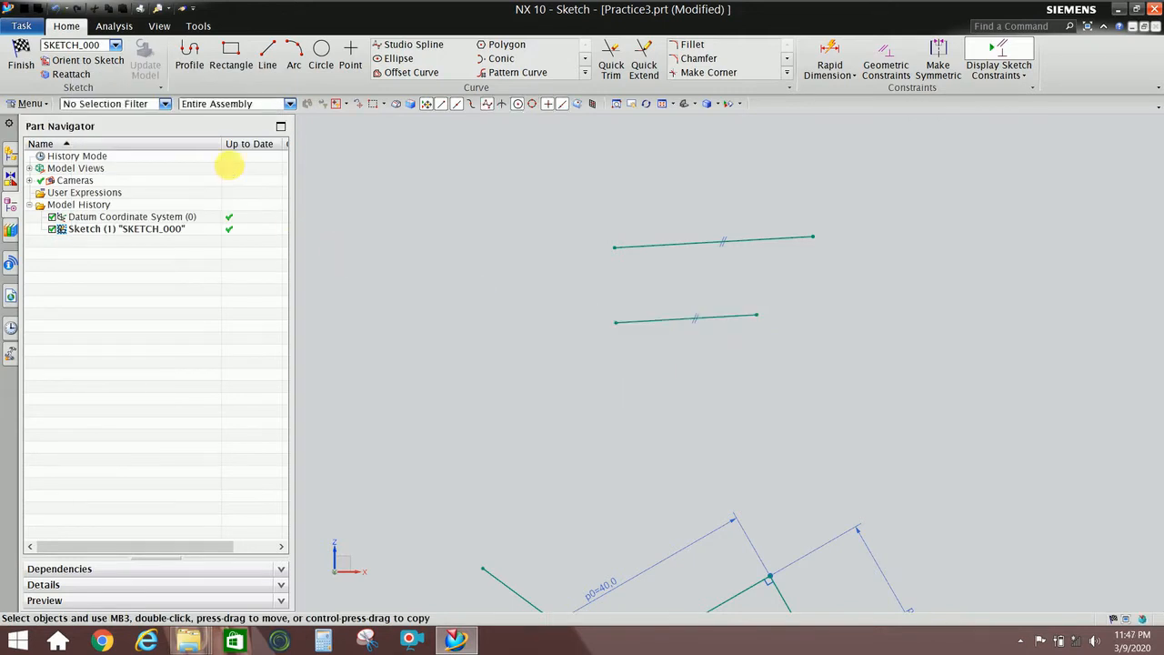
# Delete the Parallel constraint between the two lines above the rectangle.
pyautogui.press('c')
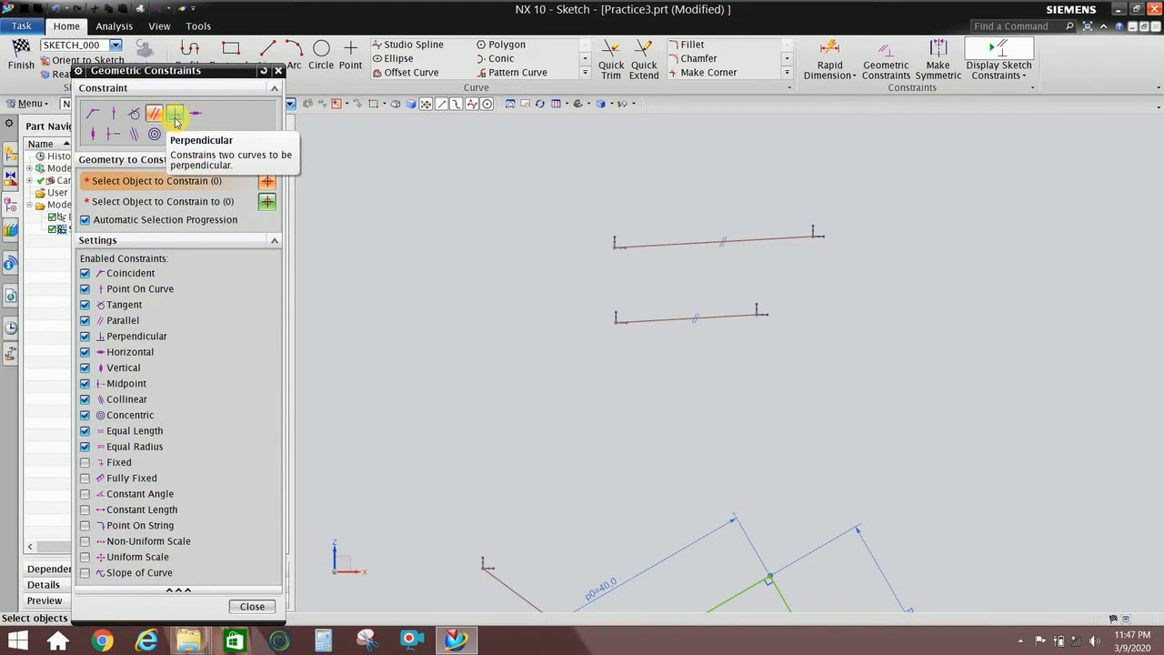
pyautogui.press('Escape')
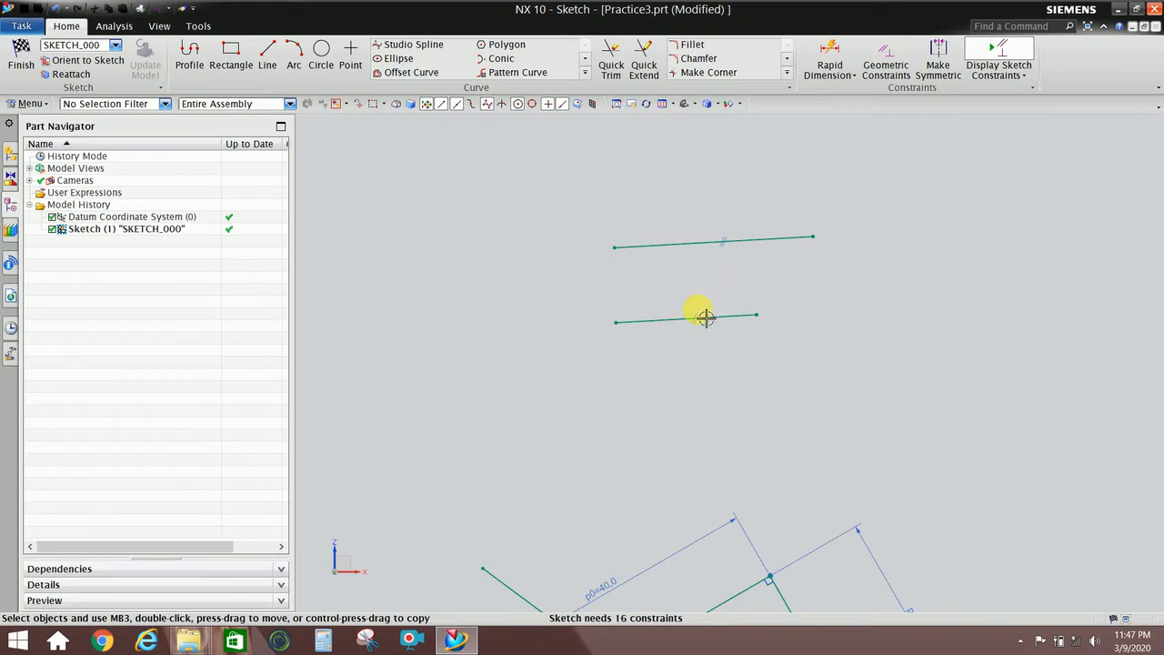
pyautogui.click(719, 290)
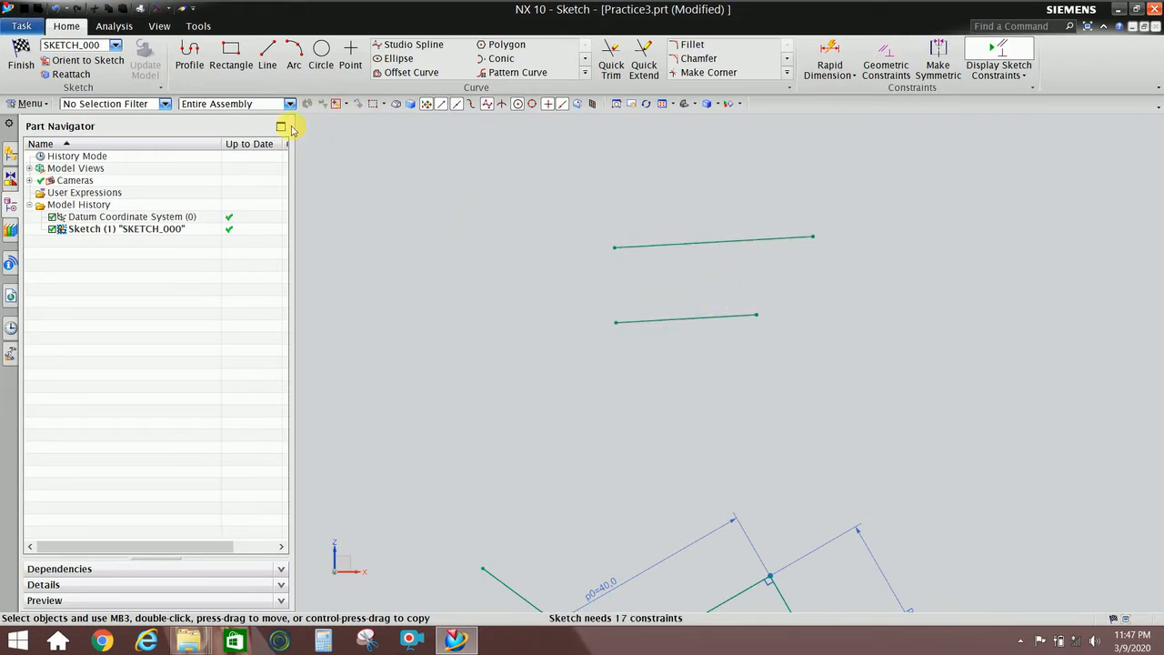
# Apply a Perpendicular constraint between the two lines above the rectangle.
pyautogui.press('c')
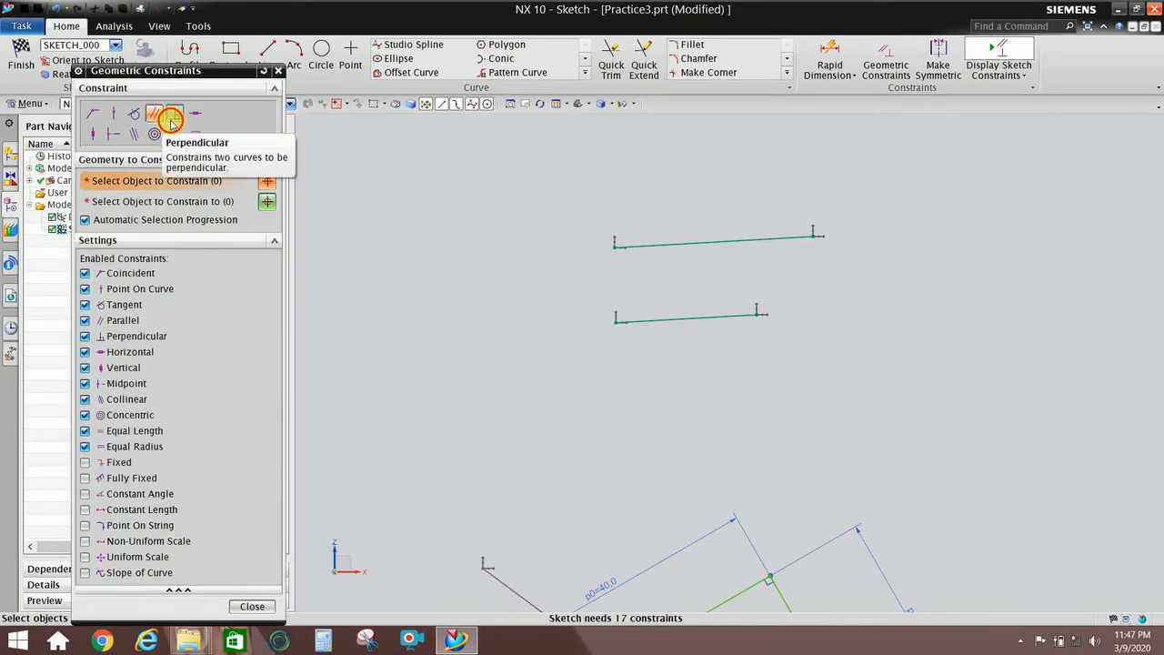
pyautogui.click(171, 119)
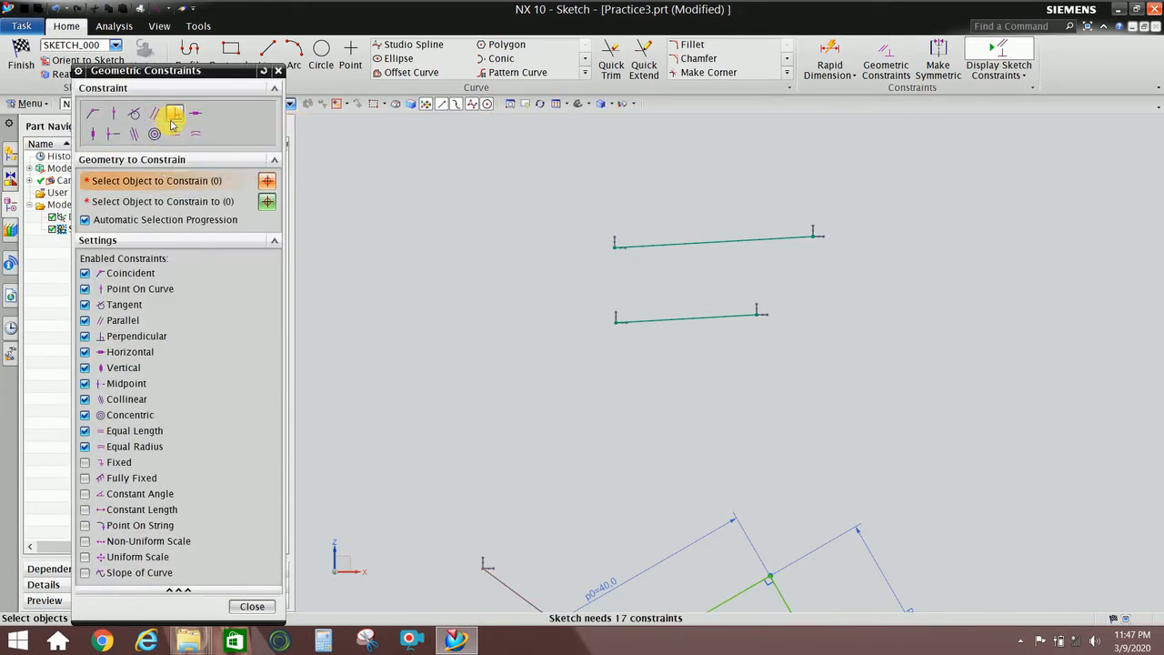
pyautogui.click(654, 256)
pyautogui.click(767, 316)
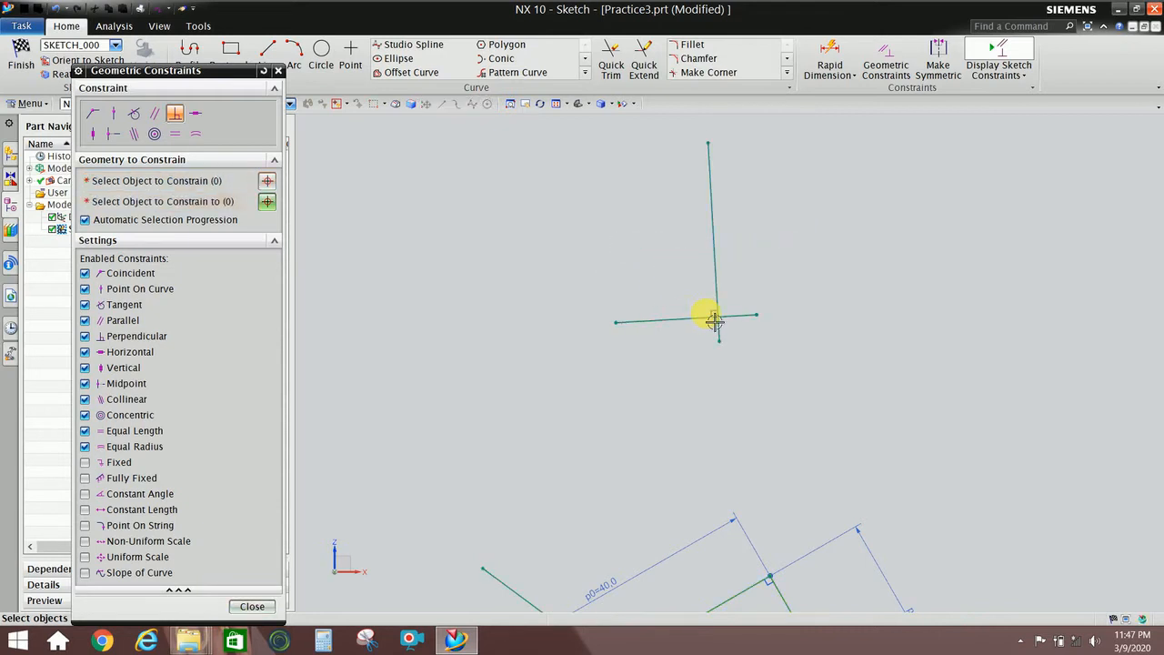
pyautogui.click(252, 605)
# Move the upright line away to the right and shift the short line toward it to test the Perpendicular constraint.
pyautogui.moveTo(717, 276); pyautogui.dragTo(845, 299)
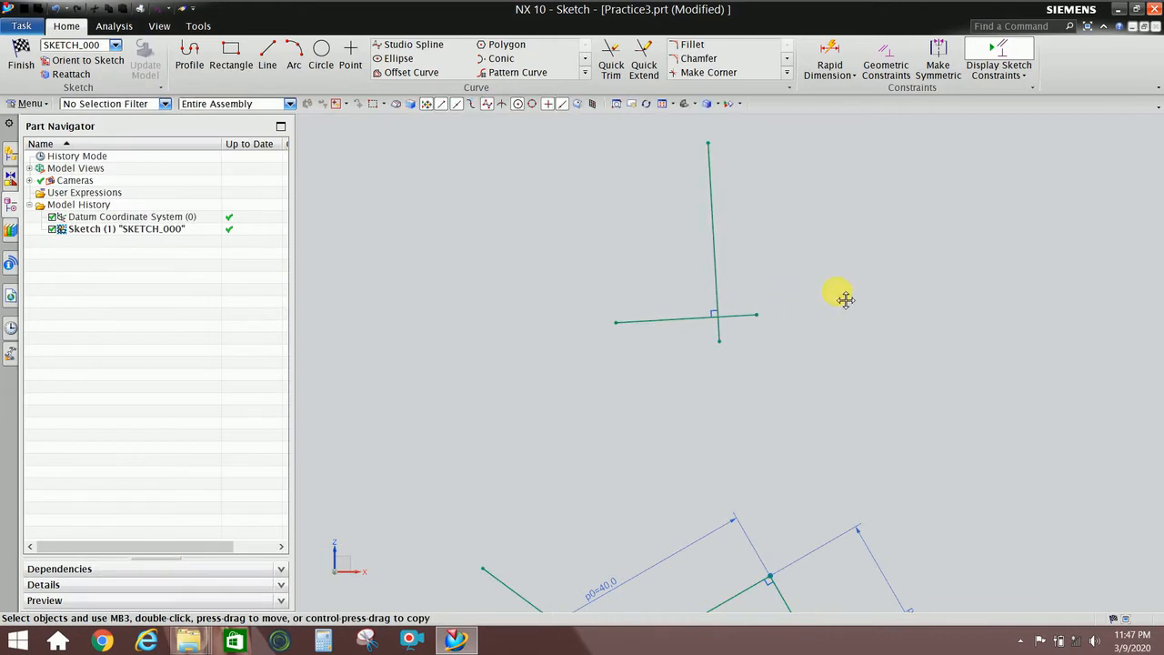
pyautogui.moveTo(734, 309); pyautogui.dragTo(728, 314)
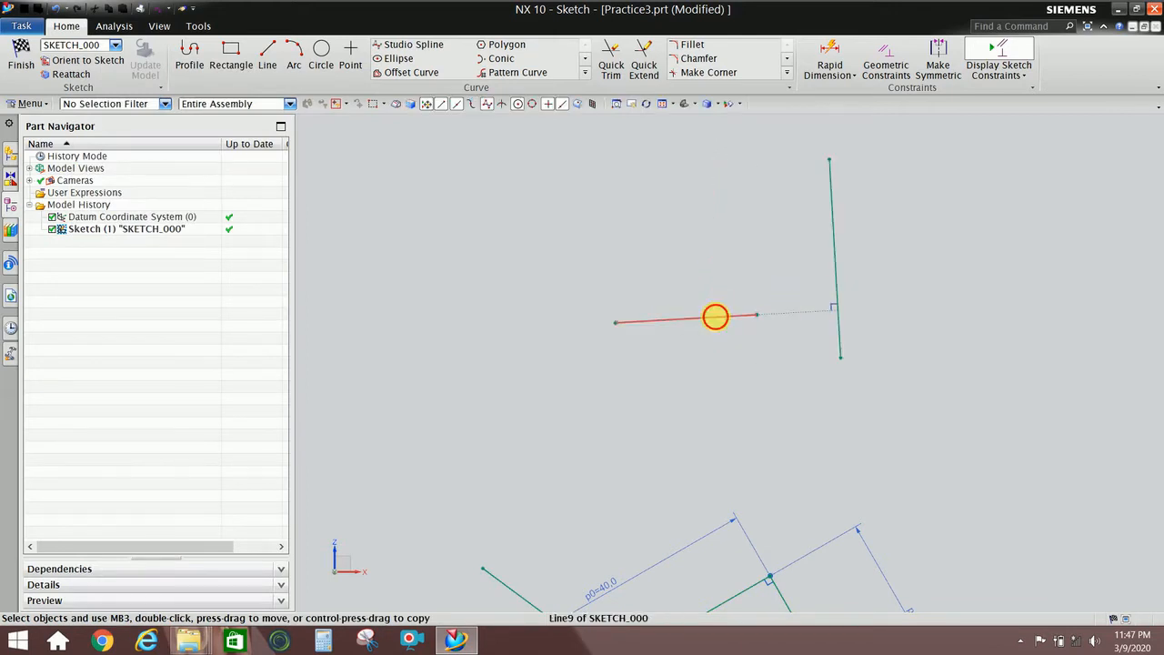
pyautogui.moveTo(840, 357); pyautogui.dragTo(864, 345)
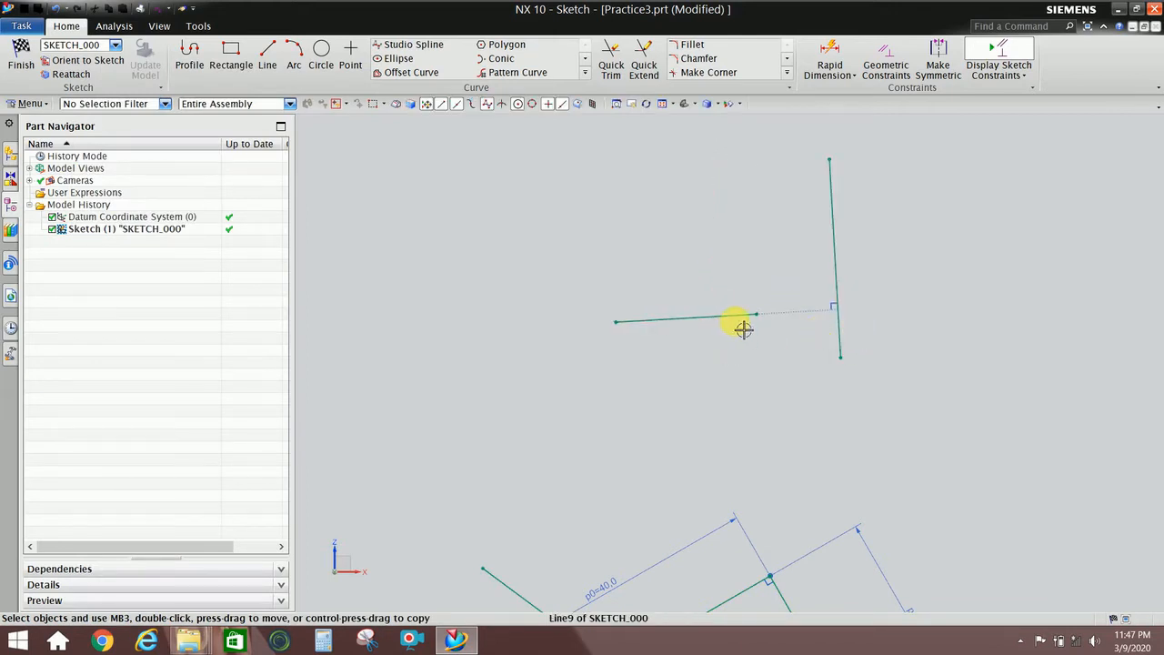
pyautogui.moveTo(741, 316); pyautogui.dragTo(784, 332)
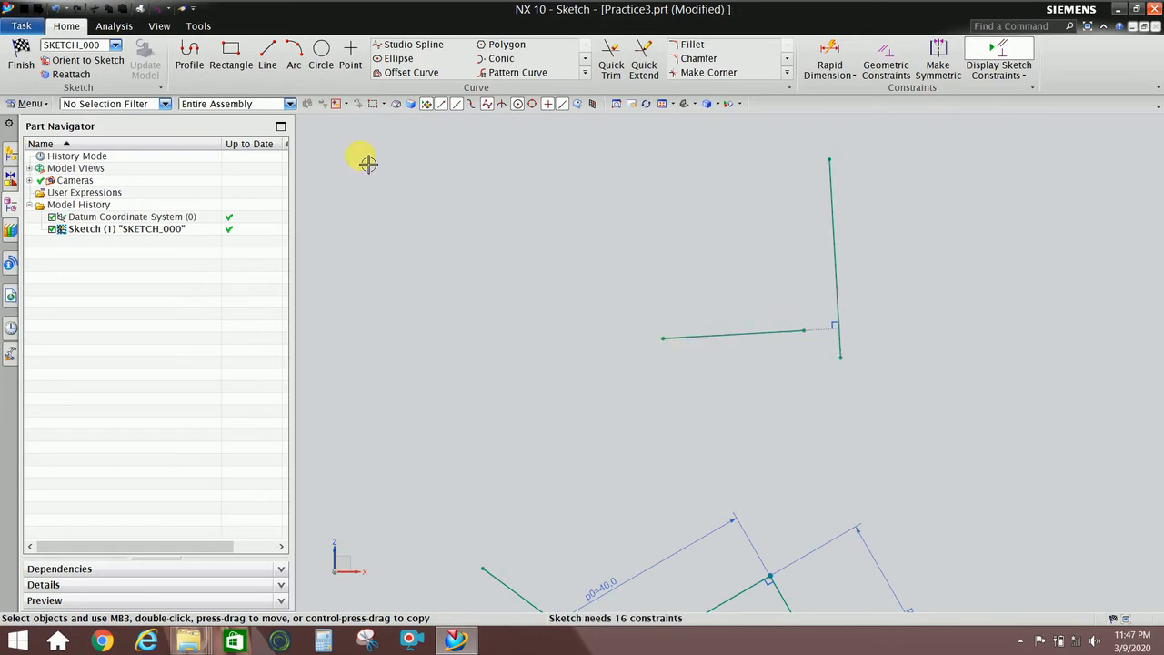
pyautogui.press('c')
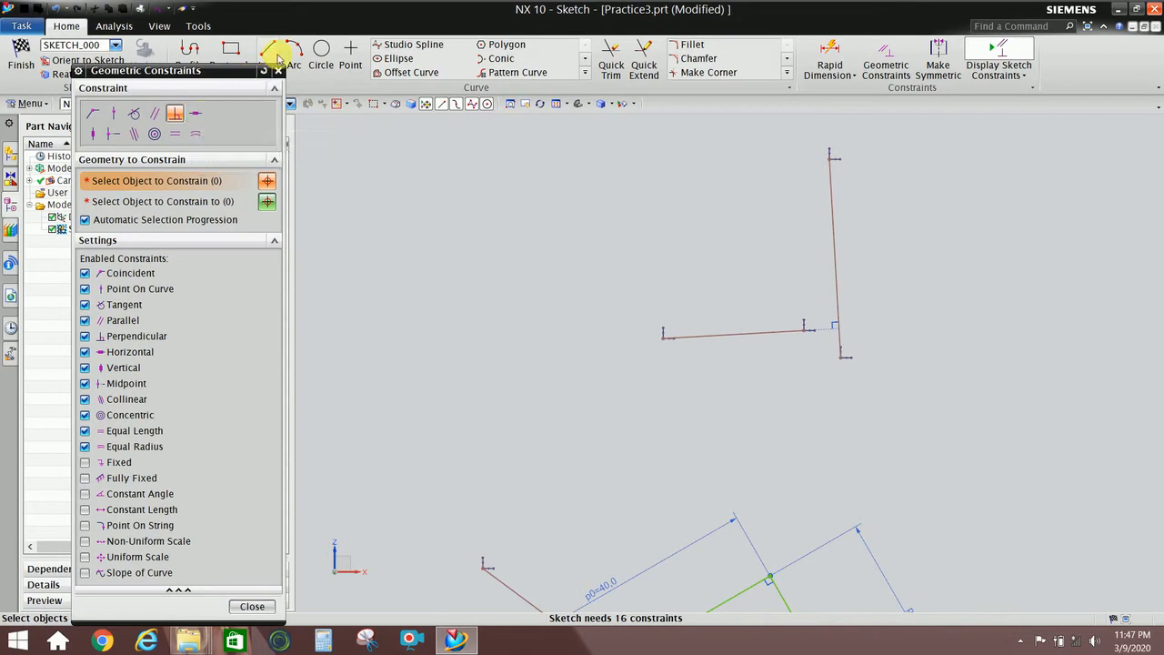
pyautogui.scroll(-3, 646, 222)
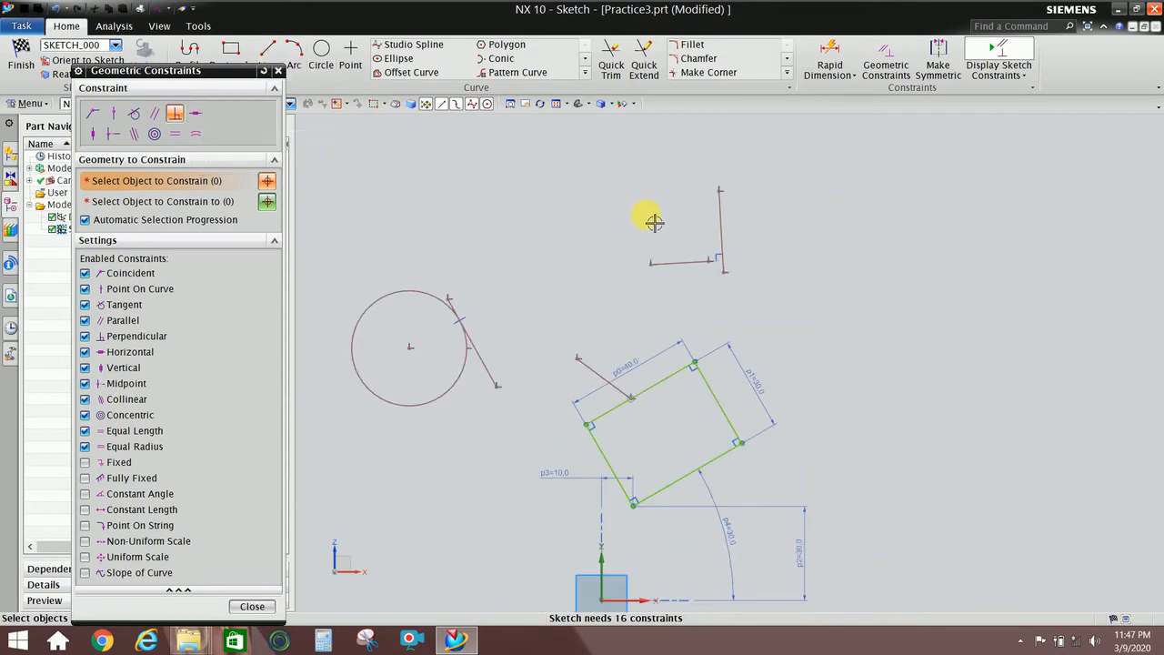
pyautogui.press('Escape')
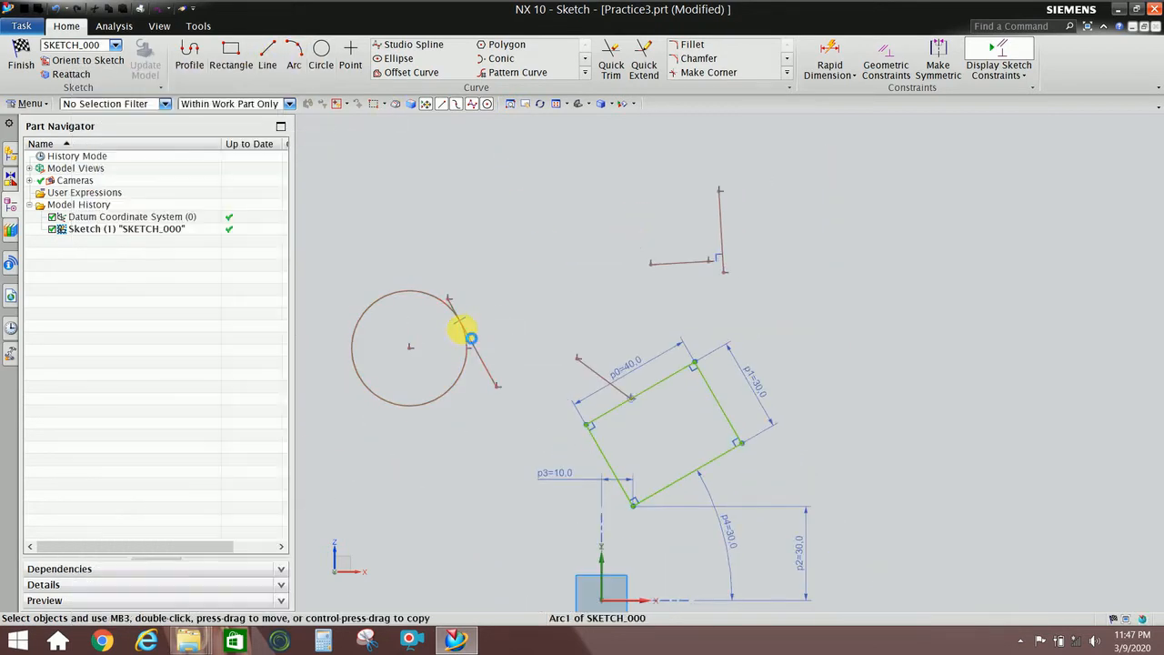
# Delete the tangent line and the circle beside the rectangle.
pyautogui.click(471, 334)
pyautogui.press('Delete')
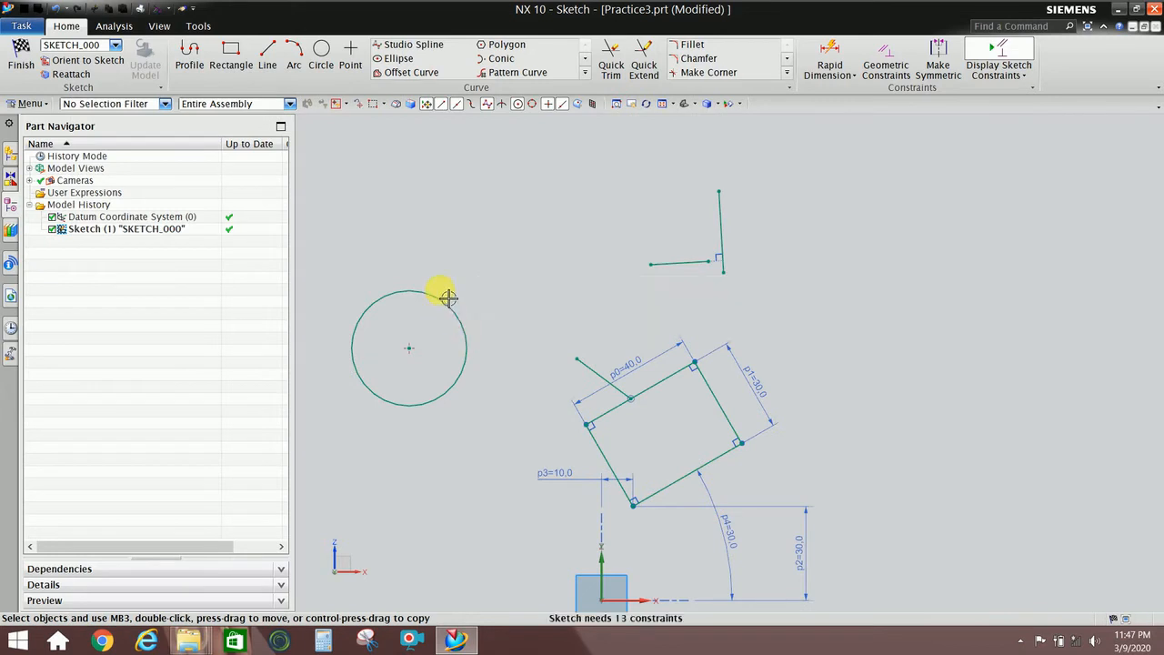
pyautogui.click(437, 293)
pyautogui.press('Delete')
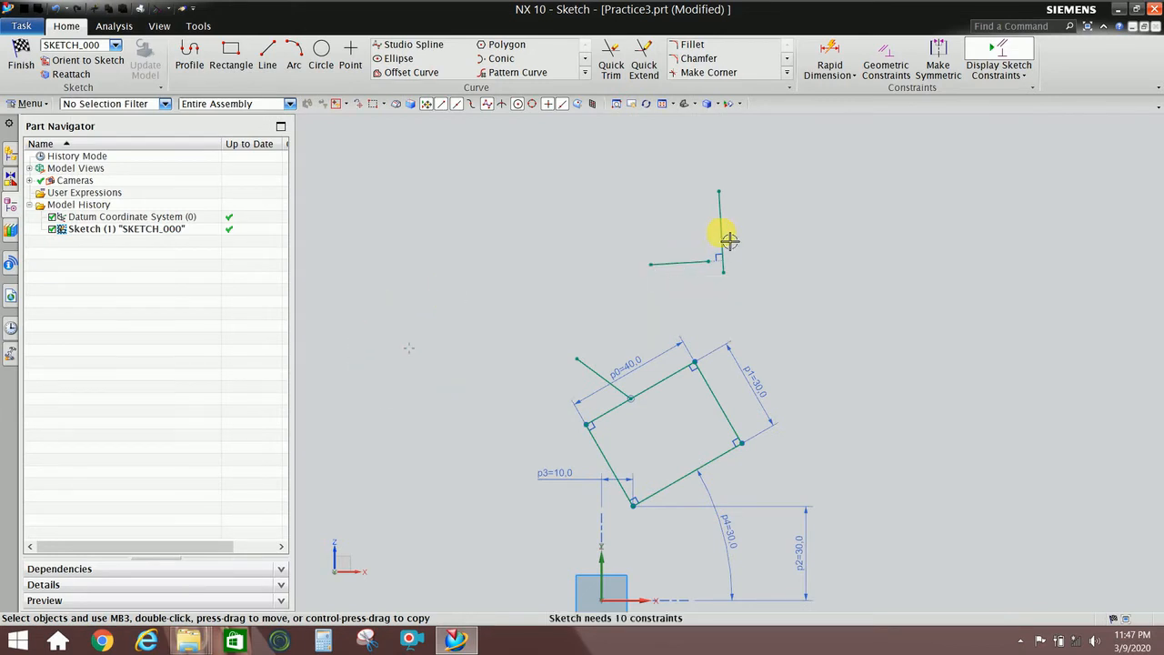
# Delete the two perpendicular lines above the rectangle.
pyautogui.click(720, 239)
pyautogui.press('Delete')
pyautogui.click(688, 263)
pyautogui.press('Delete')
# Delete the slanted line that ends on the rectangle's upper edge.
pyautogui.scroll(3, 682, 391)
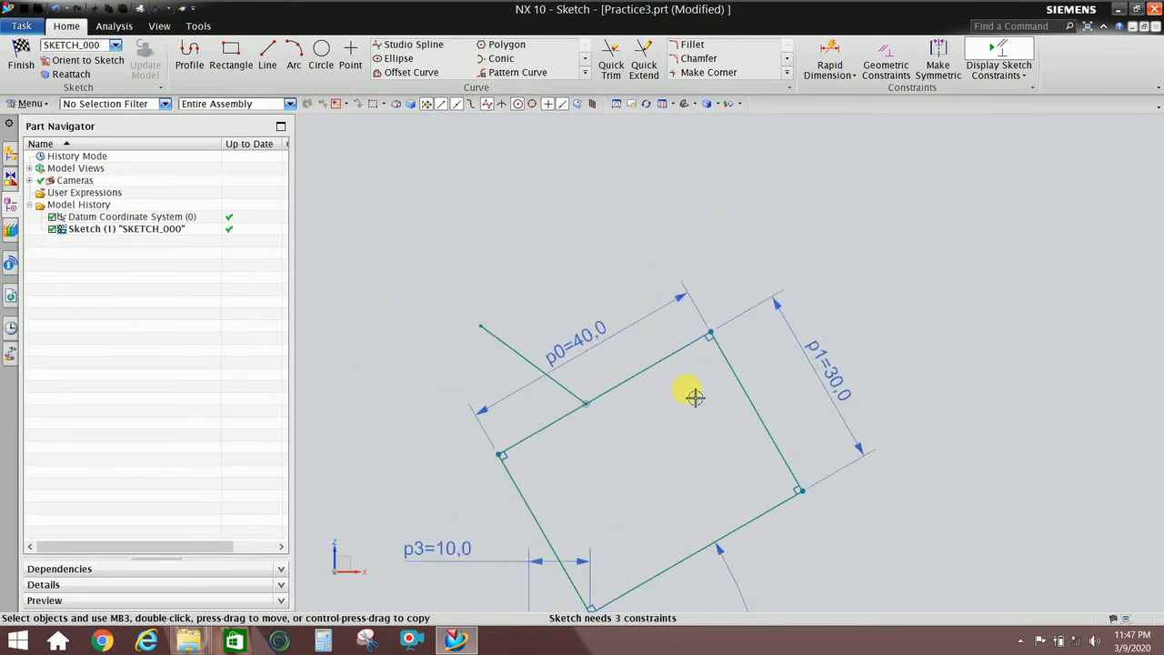
pyautogui.keyDown('shift'); pyautogui.moveTo(672, 431); pyautogui.dragTo(676, 307, button='middle'); pyautogui.keyUp('shift')
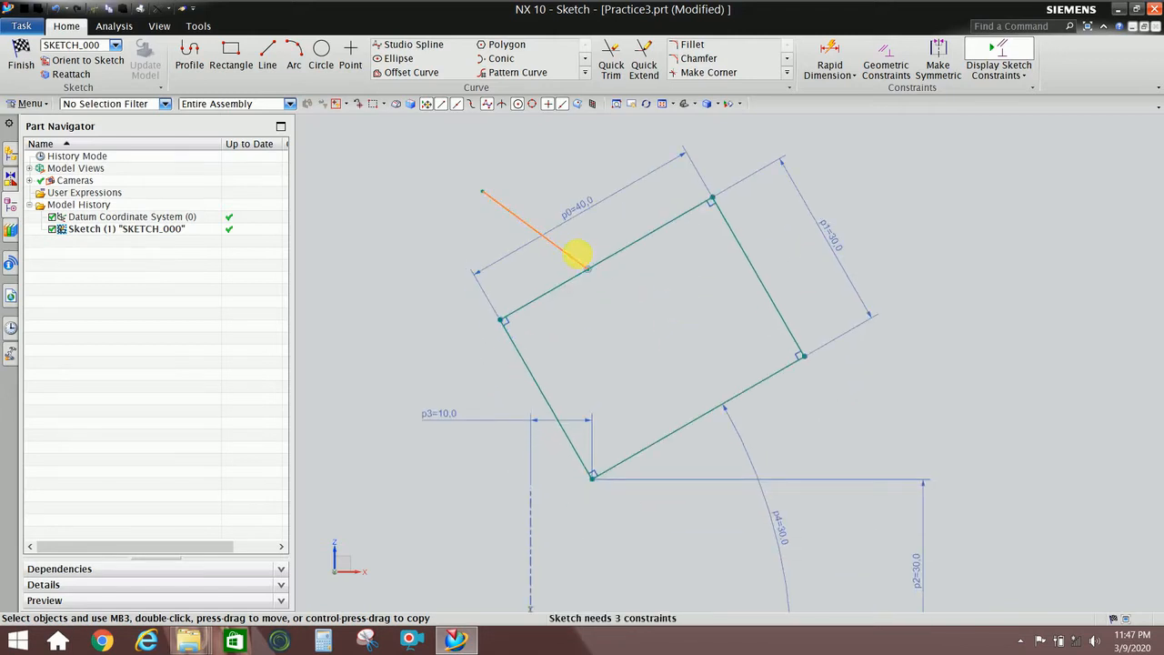
pyautogui.press('Delete')
pyautogui.scroll(-2, 624, 263)
pyautogui.scroll(1, 623, 437)
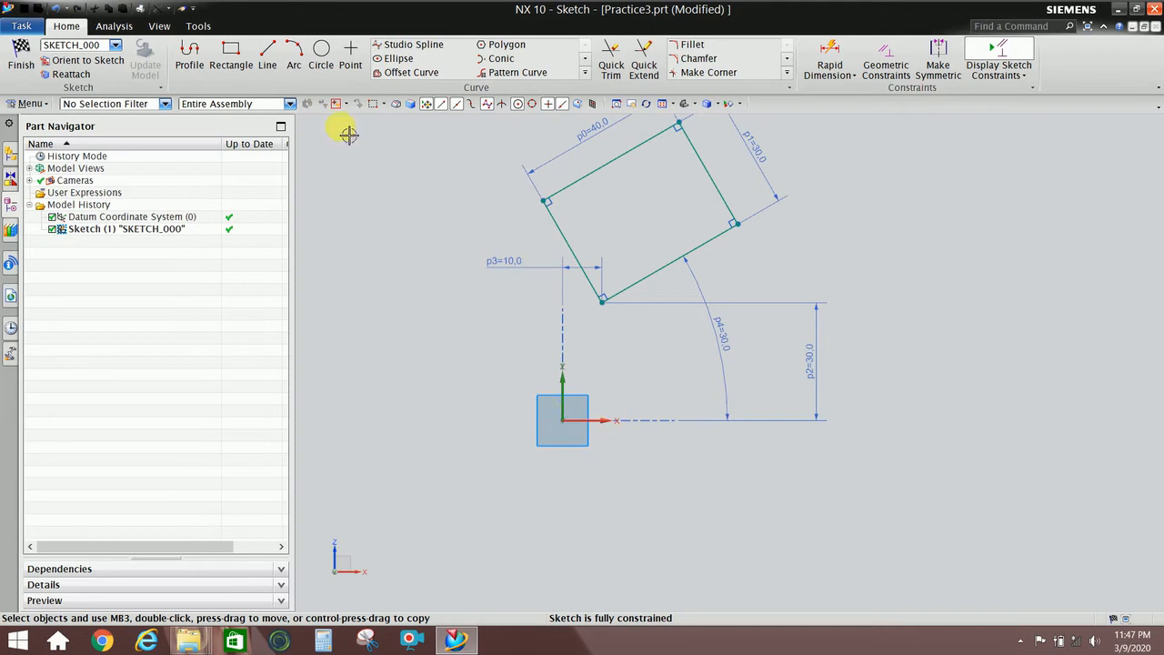
# Examine the Horizontal and Vertical constraint types in relation to the sketch's X and Y axes.
pyautogui.press('c')
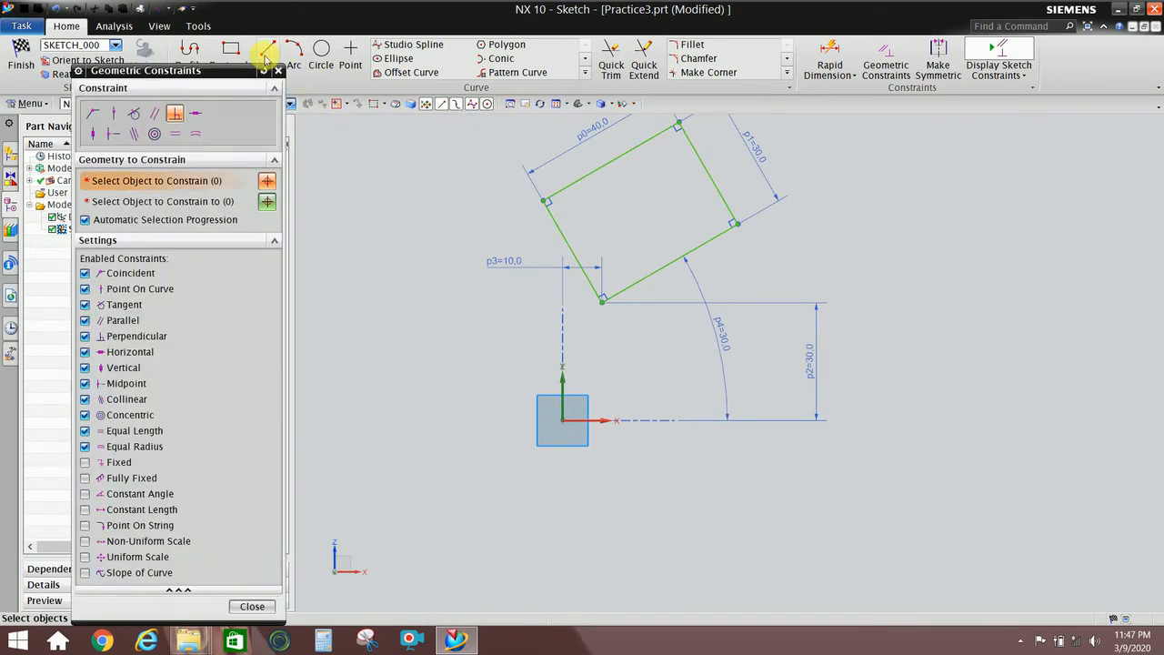
pyautogui.click(196, 112)
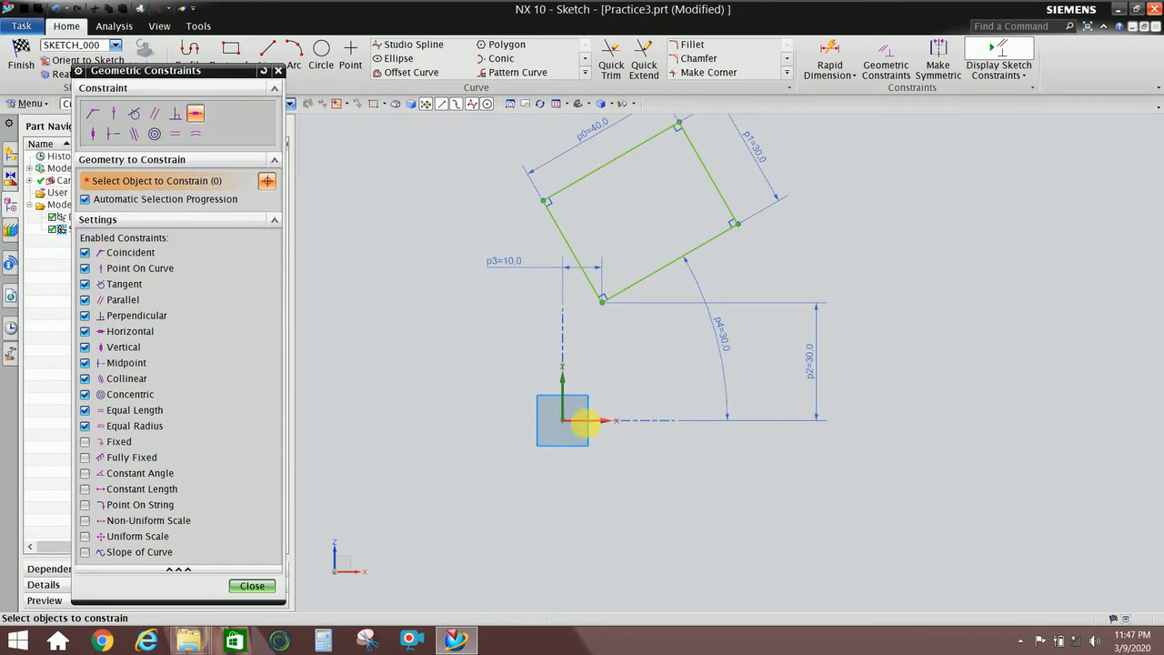
pyautogui.click(596, 423)
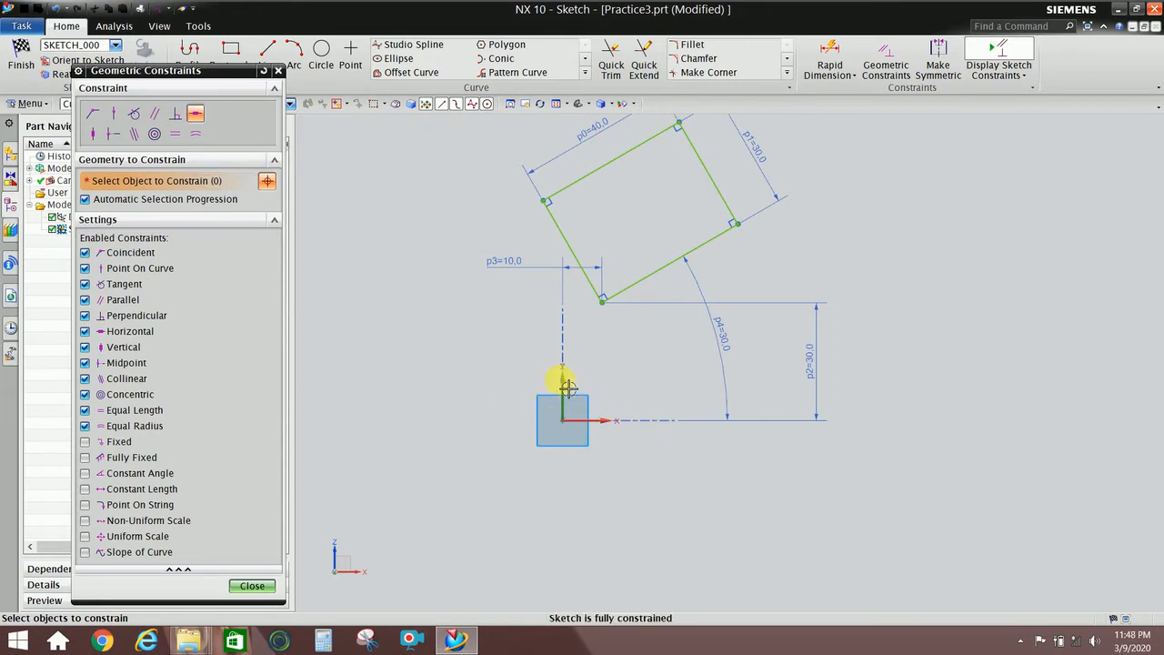
pyautogui.click(191, 115)
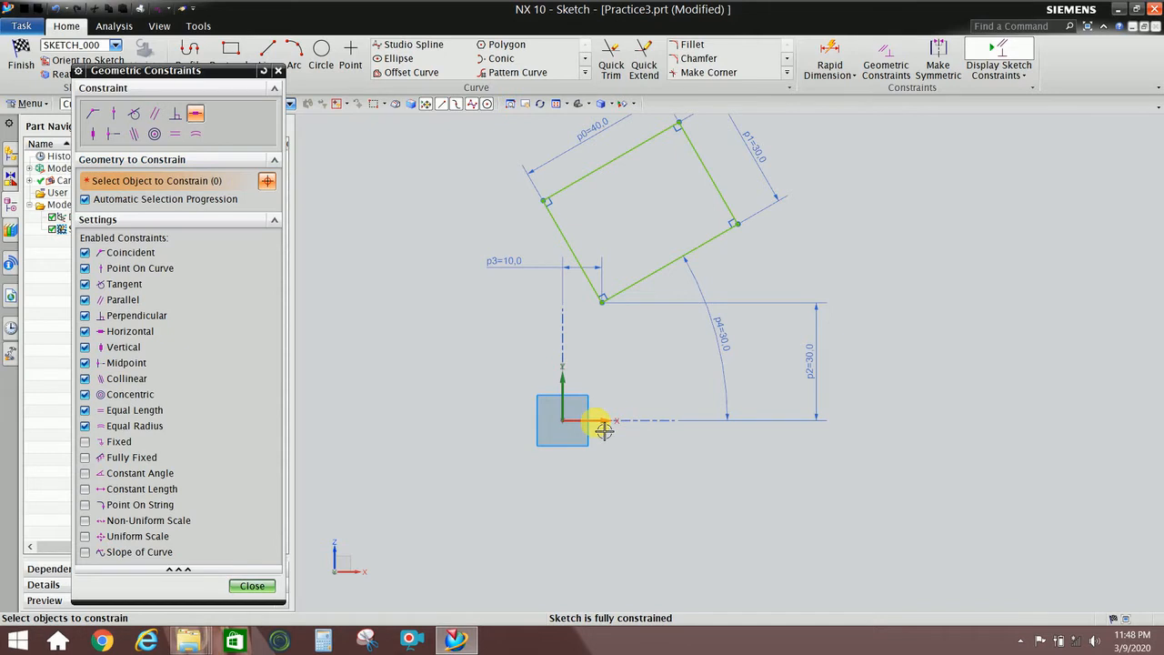
pyautogui.click(99, 136)
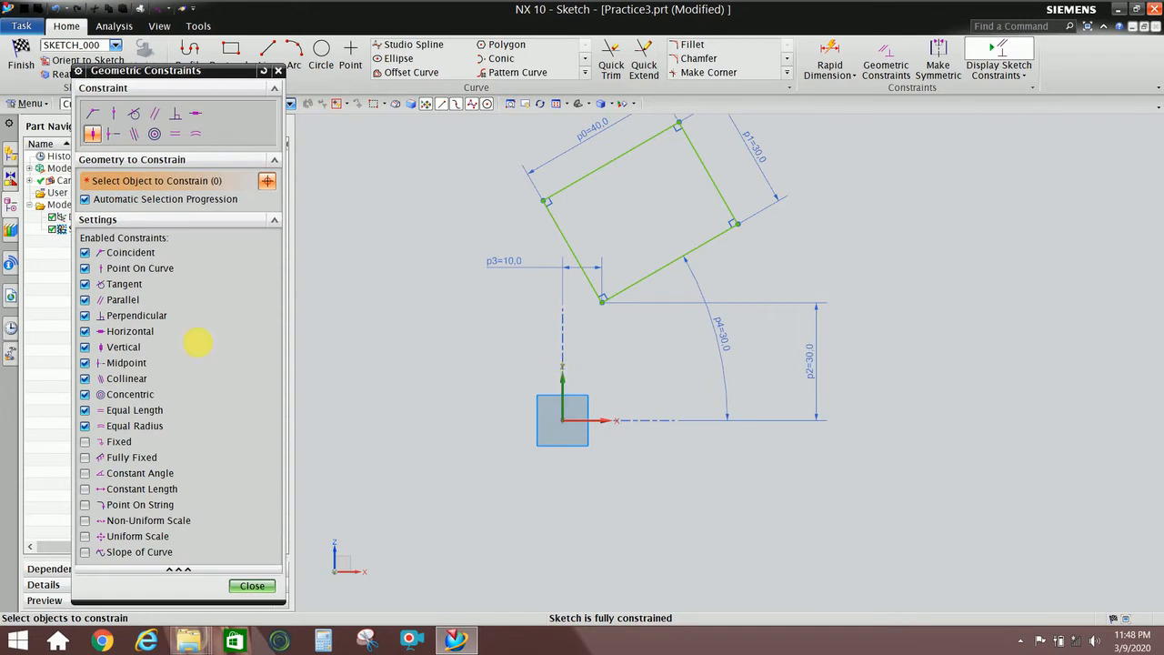
pyautogui.click(279, 70)
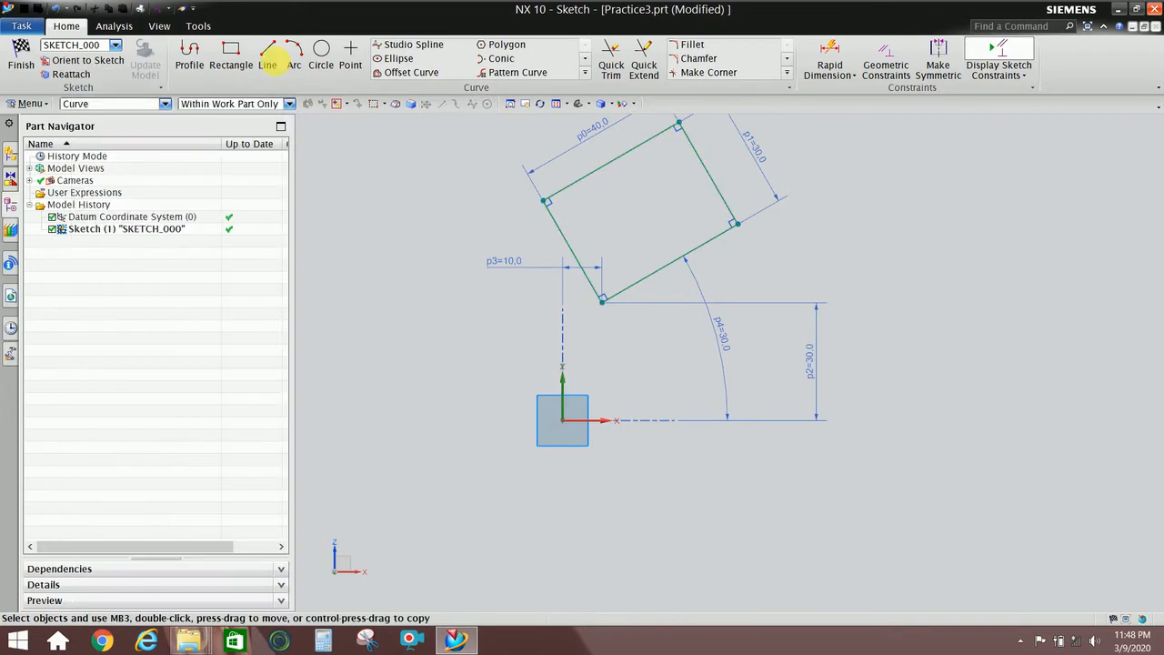
# Draw a steep line about 49 long, sloping down to the right, in the empty area right of the rectangle.
pyautogui.click(268, 62)
pyautogui.click(964, 247)
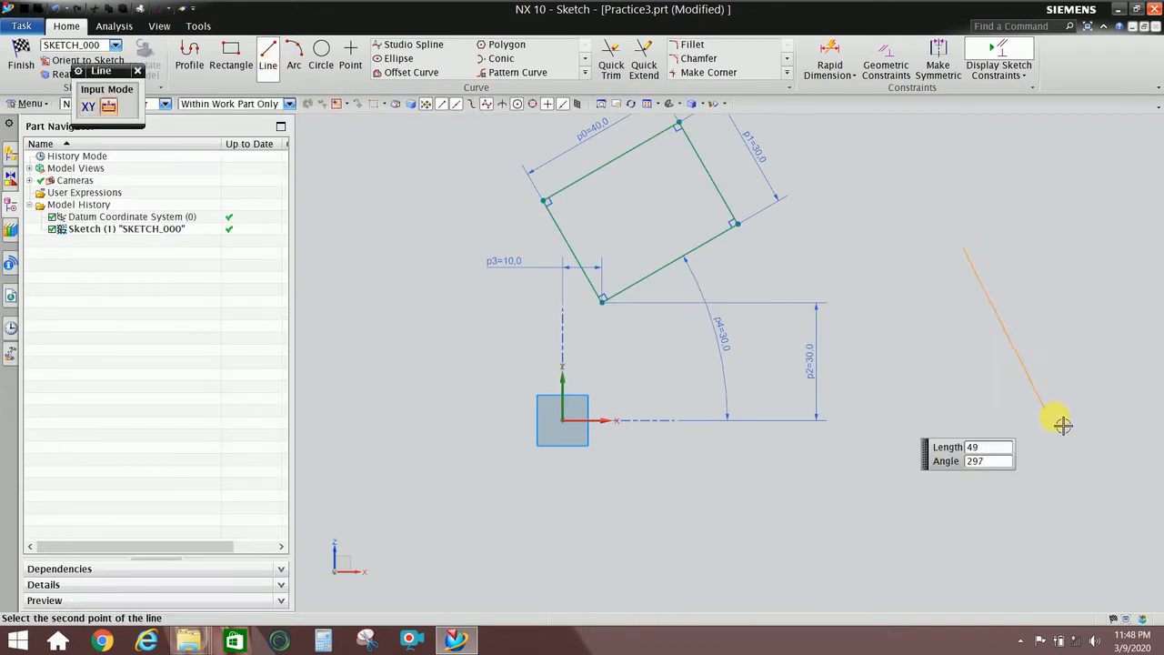
pyautogui.click(1057, 410)
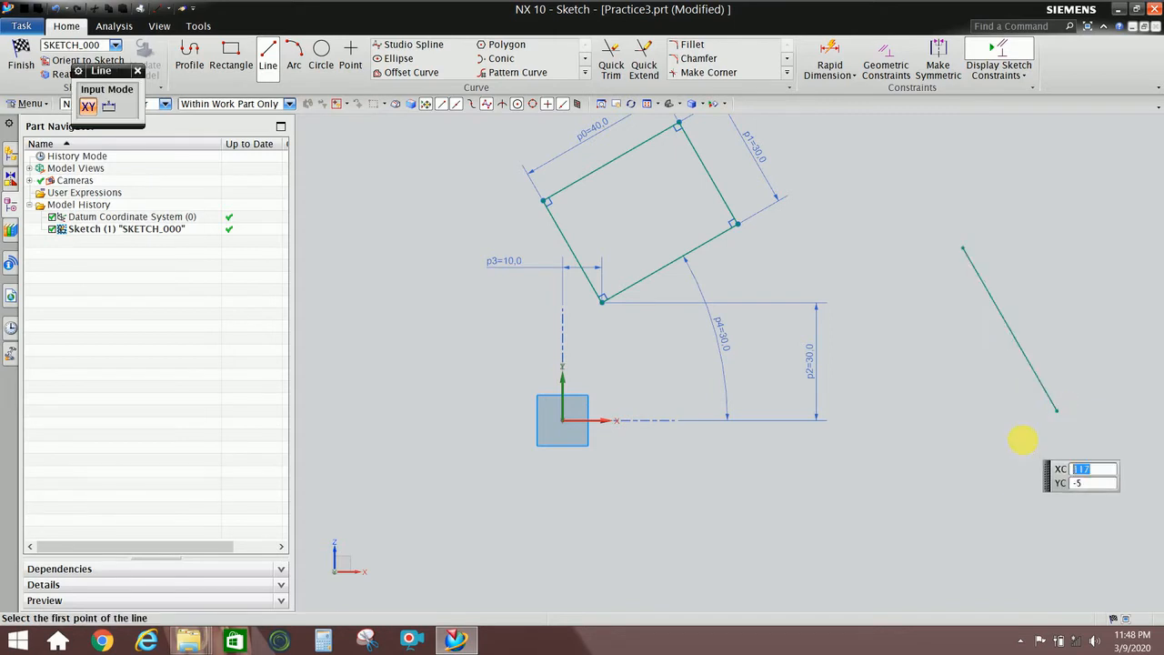
# Constrain the steep line right of the rectangle to be vertical, and reposition and shorten it to test its freedom.
pyautogui.press('Escape')
pyautogui.press('c')
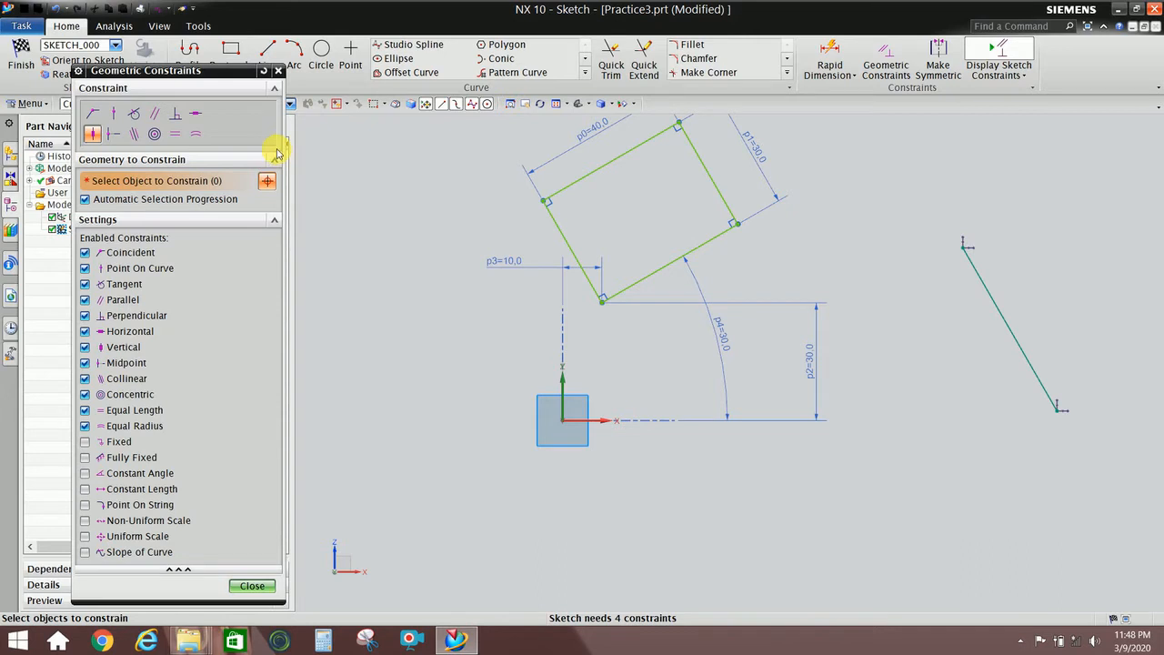
pyautogui.click(252, 587)
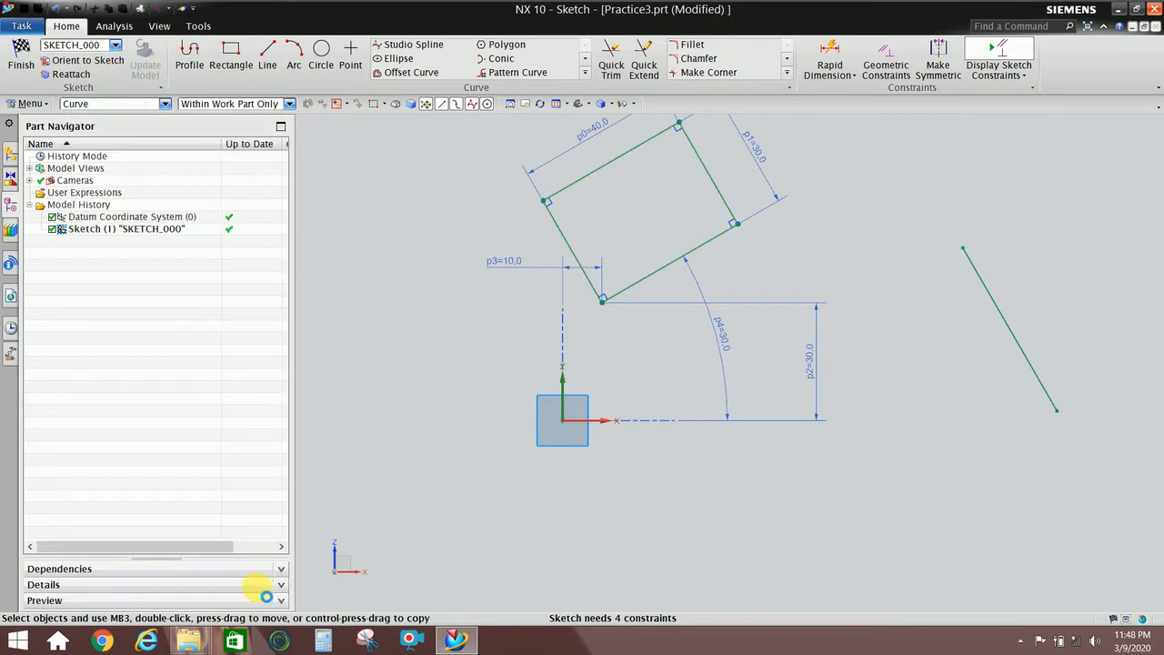
pyautogui.click(886, 68)
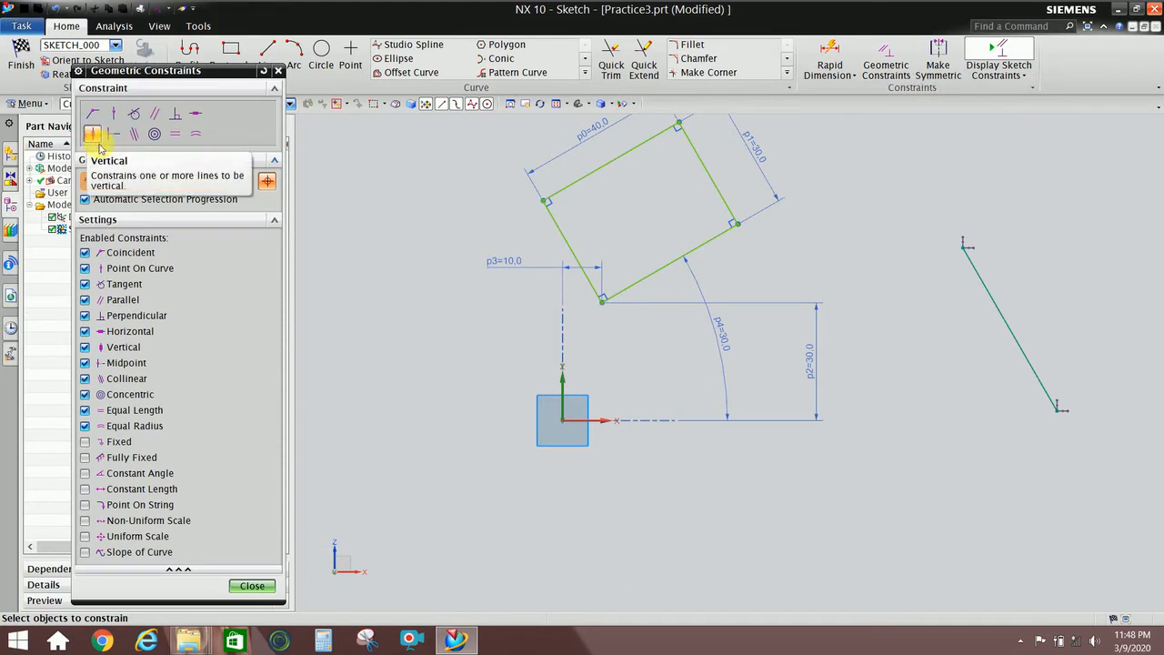
pyautogui.click(95, 137)
pyautogui.click(1007, 329)
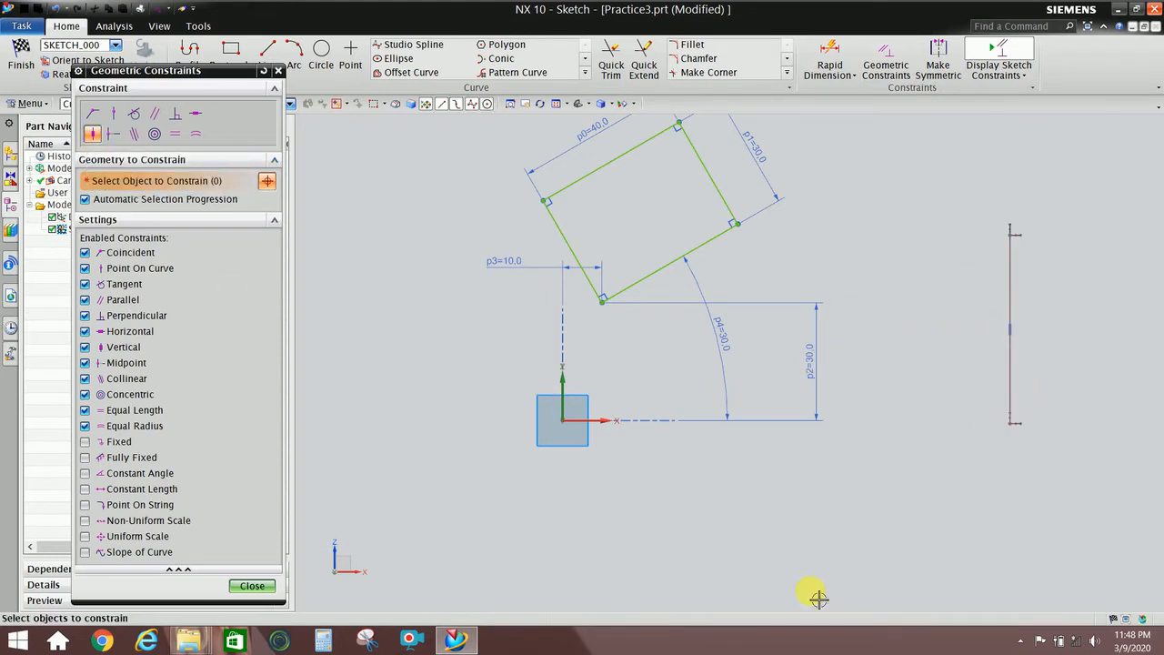
pyautogui.click(239, 586)
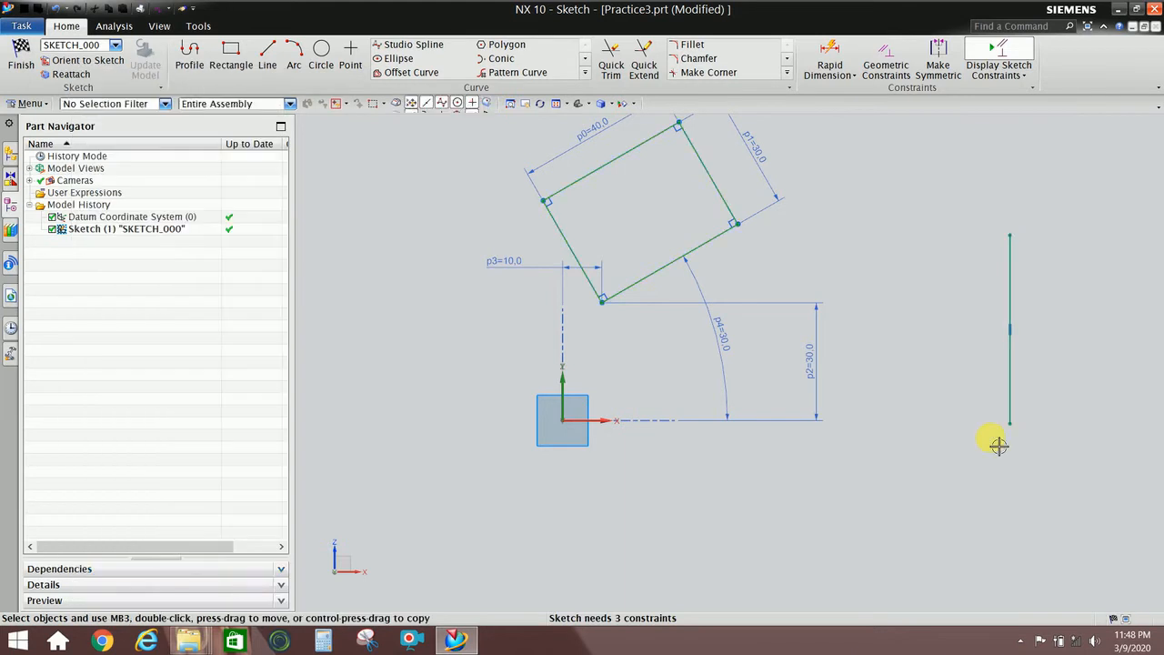
pyautogui.moveTo(1009, 375); pyautogui.dragTo(1002, 335)
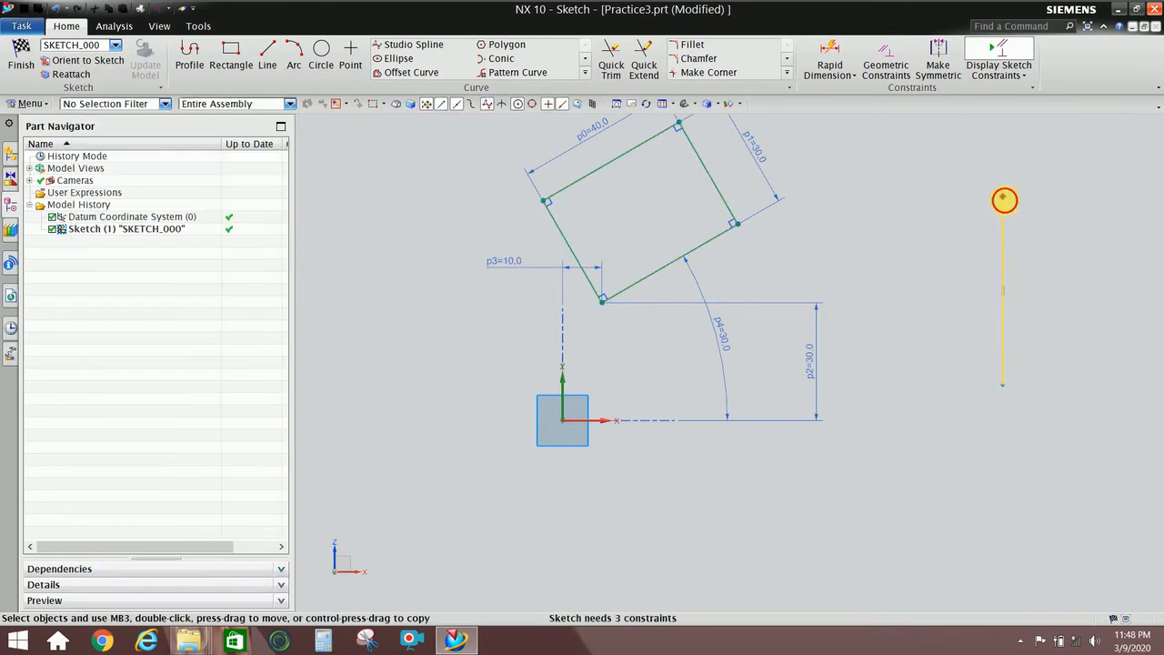
pyautogui.moveTo(1004, 201)
pyautogui.mouseDown()
pyautogui.moveTo(956, 247)
pyautogui.moveTo(954, 267)
pyautogui.moveTo(976, 249)
pyautogui.moveTo(976, 218)
pyautogui.moveTo(943, 263)
pyautogui.moveTo(977, 246)
pyautogui.moveTo(983, 277)
pyautogui.mouseUp()
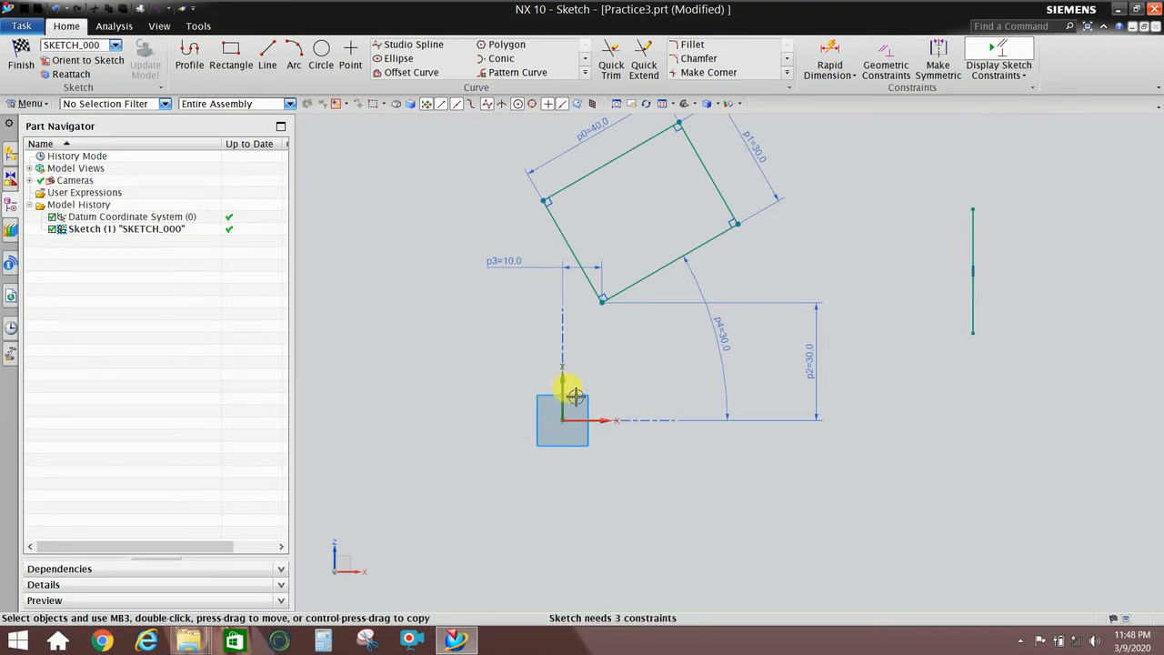
# Draw a diagonal line sloping down to the right in the empty area below the vertical line.
pyautogui.click(267, 64)
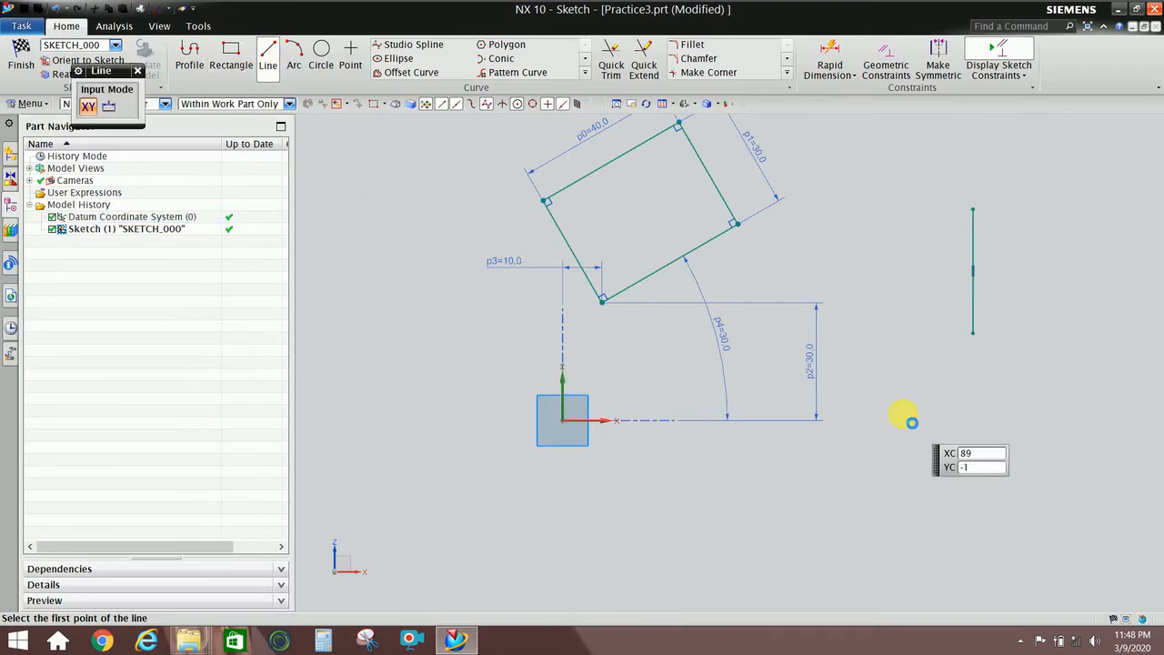
pyautogui.click(908, 373)
pyautogui.click(1037, 487)
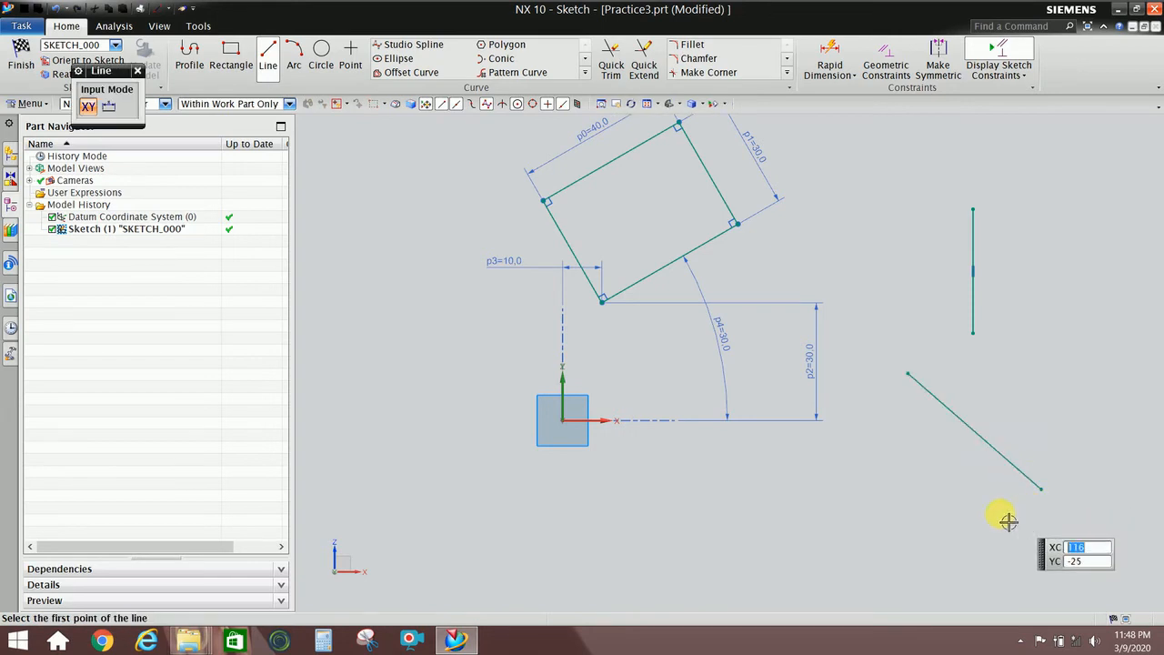
pyautogui.press('Escape')
# Apply a Horizontal constraint to the diagonal line below the vertical line and move it slightly down and right.
pyautogui.click(885, 56)
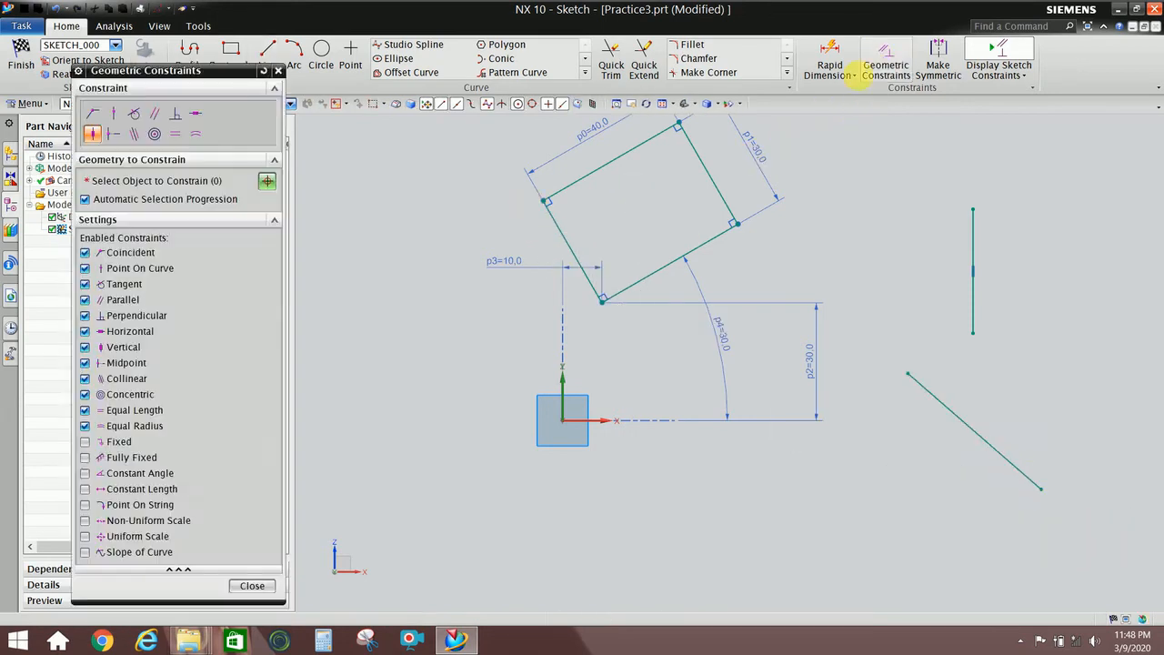
pyautogui.click(196, 113)
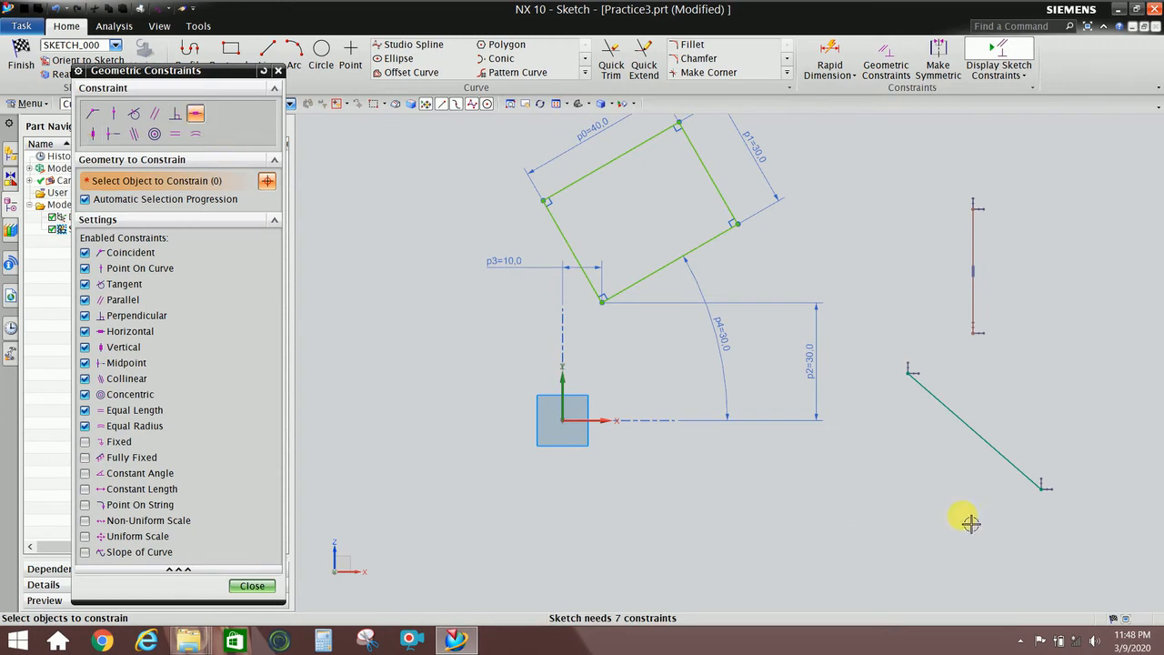
pyautogui.click(986, 440)
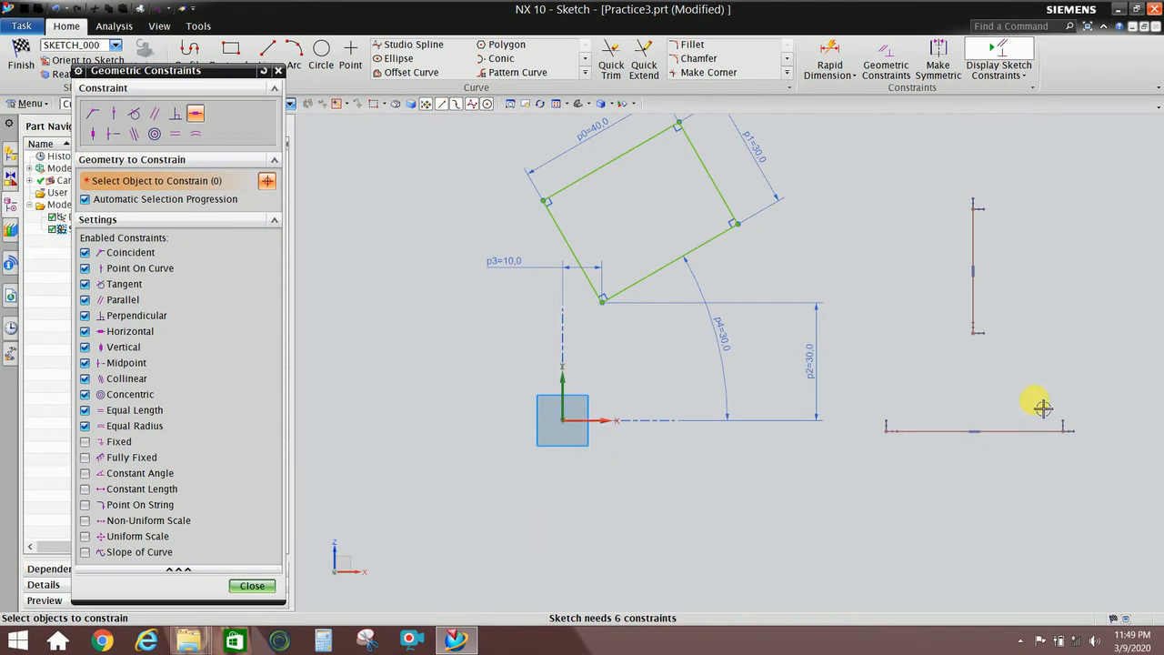
pyautogui.click(268, 587)
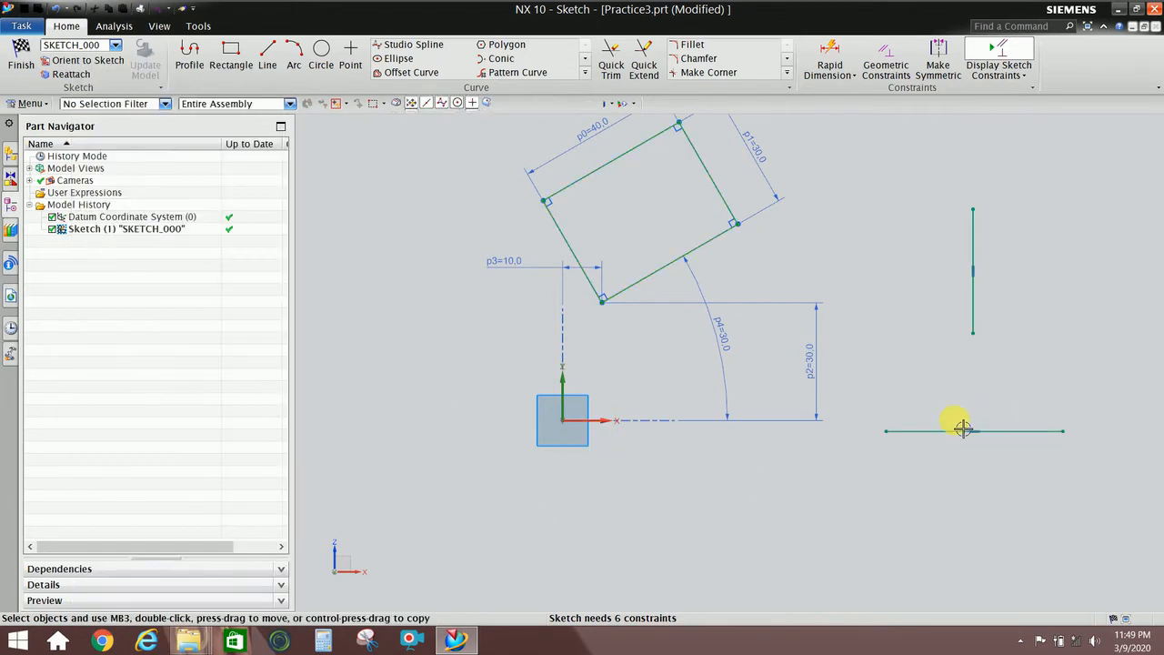
pyautogui.moveTo(956, 431)
pyautogui.mouseDown()
pyautogui.moveTo(941, 372)
pyautogui.moveTo(974, 451)
pyautogui.mouseUp()
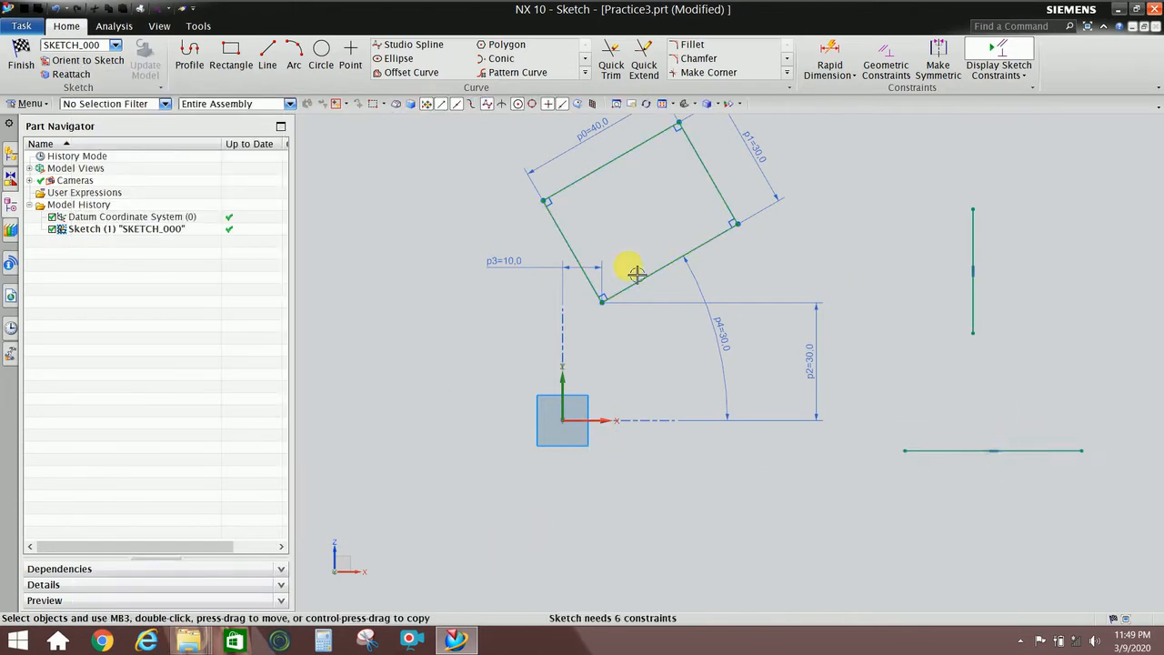
# Apply a Midpoint constraint aligning the vertical line's lower endpoint with the midpoint of the horizontal line.
pyautogui.click(884, 66)
pyautogui.click(108, 137)
pyautogui.click(106, 135)
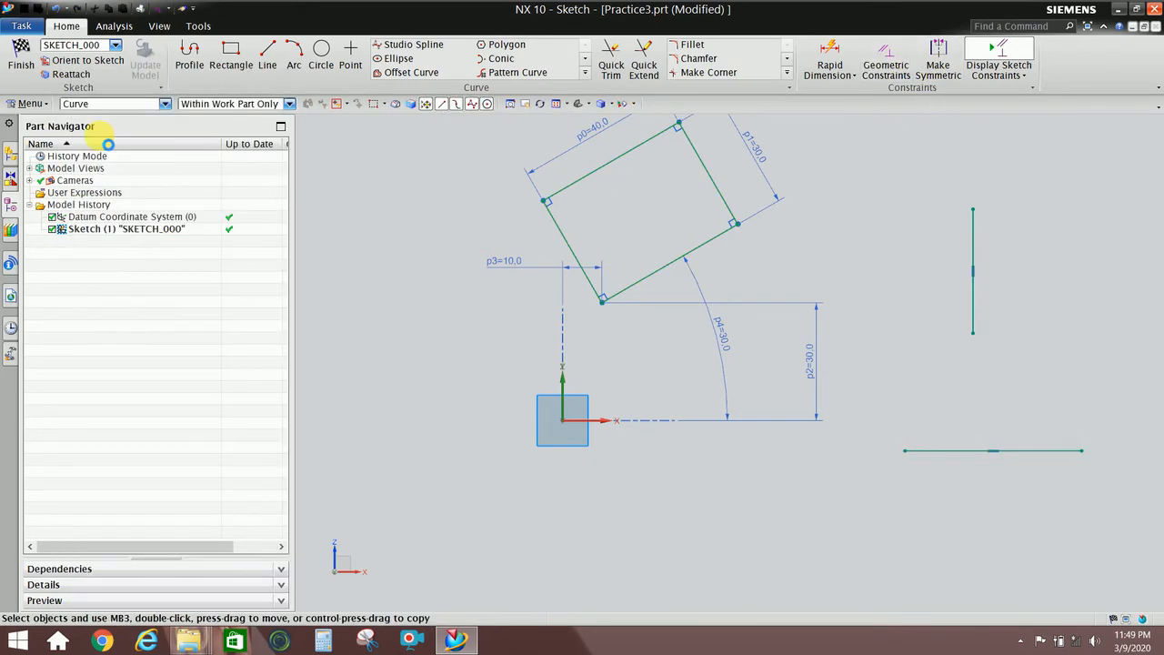
pyautogui.click(107, 135)
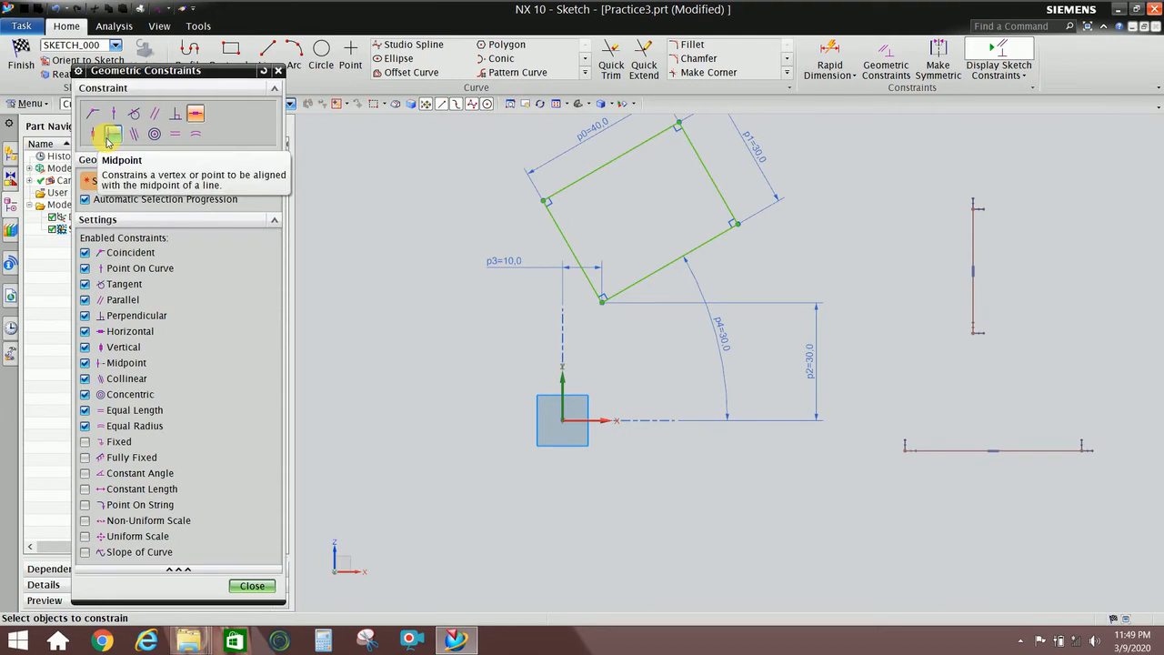
pyautogui.click(106, 136)
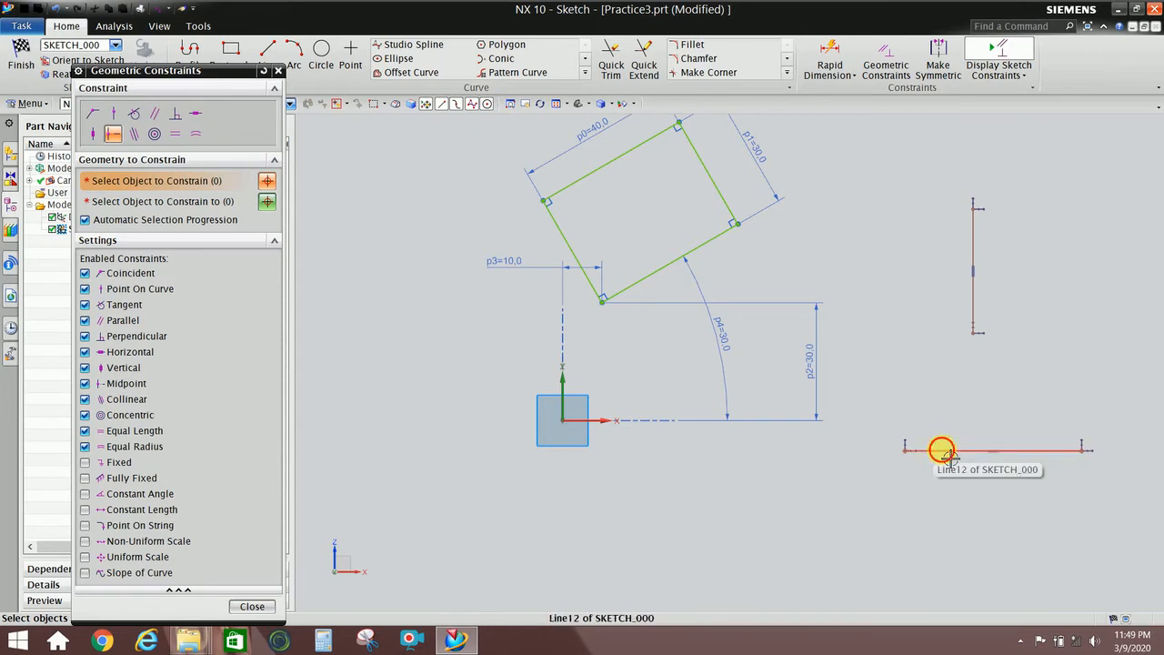
pyautogui.click(942, 451)
pyautogui.click(974, 333)
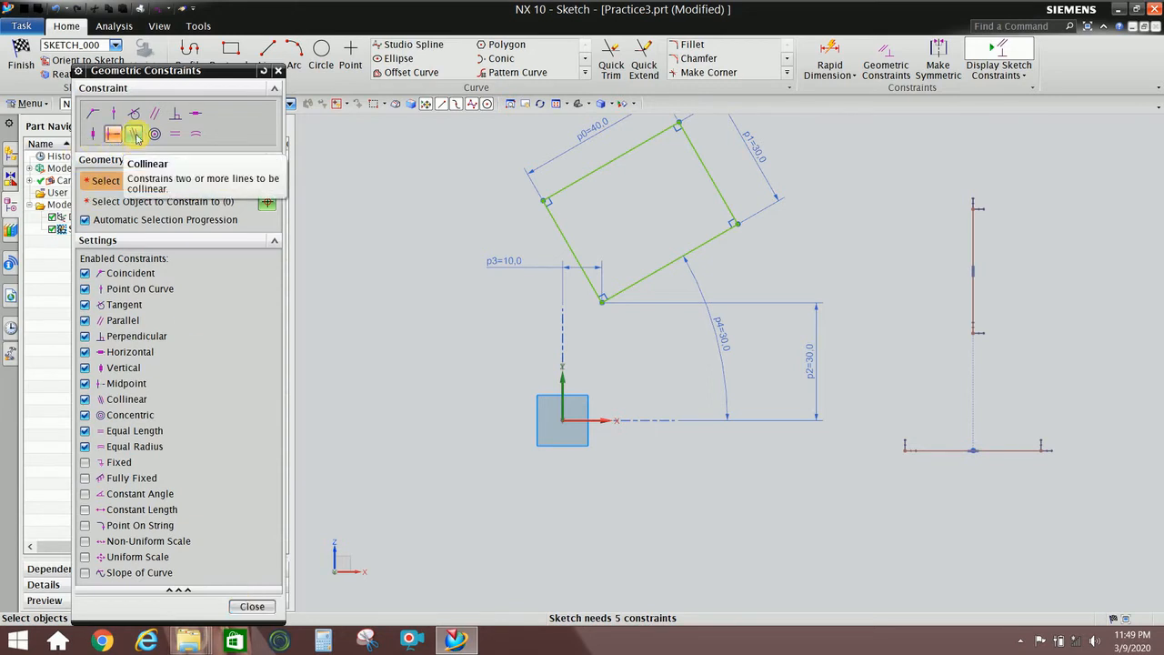
pyautogui.click(252, 606)
# Draw two separate steep lines, one below the other, at slightly different slopes in the empty area left of the rectangle.
pyautogui.scroll(-2, 616, 259)
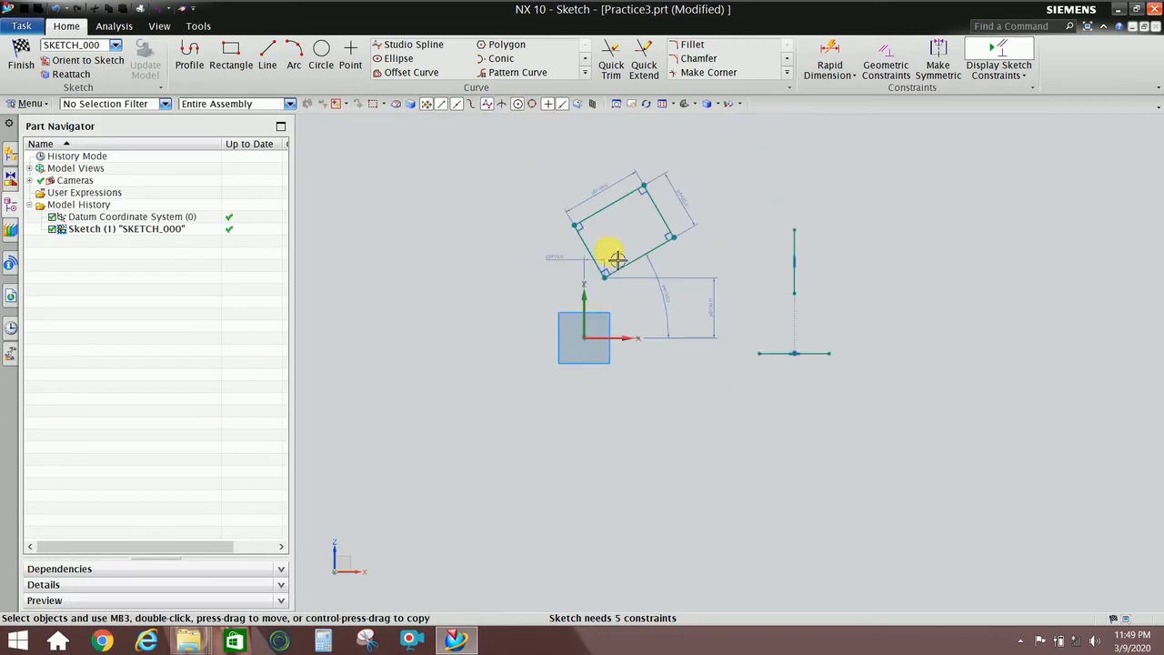
pyautogui.click(268, 55)
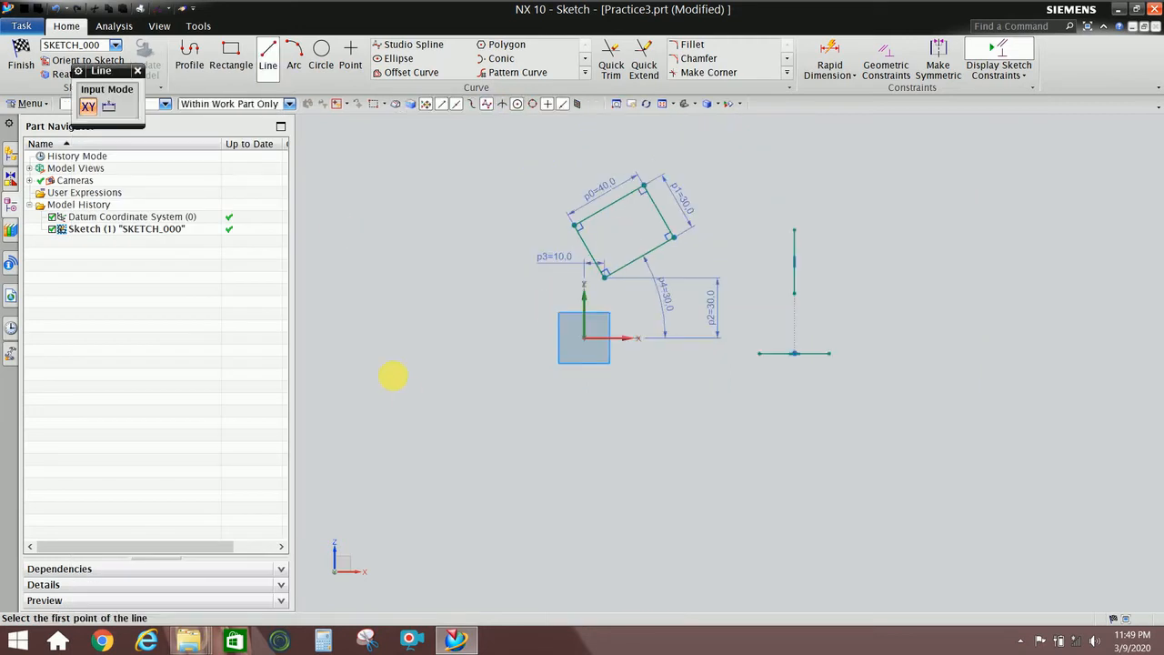
pyautogui.click(395, 249)
pyautogui.click(431, 343)
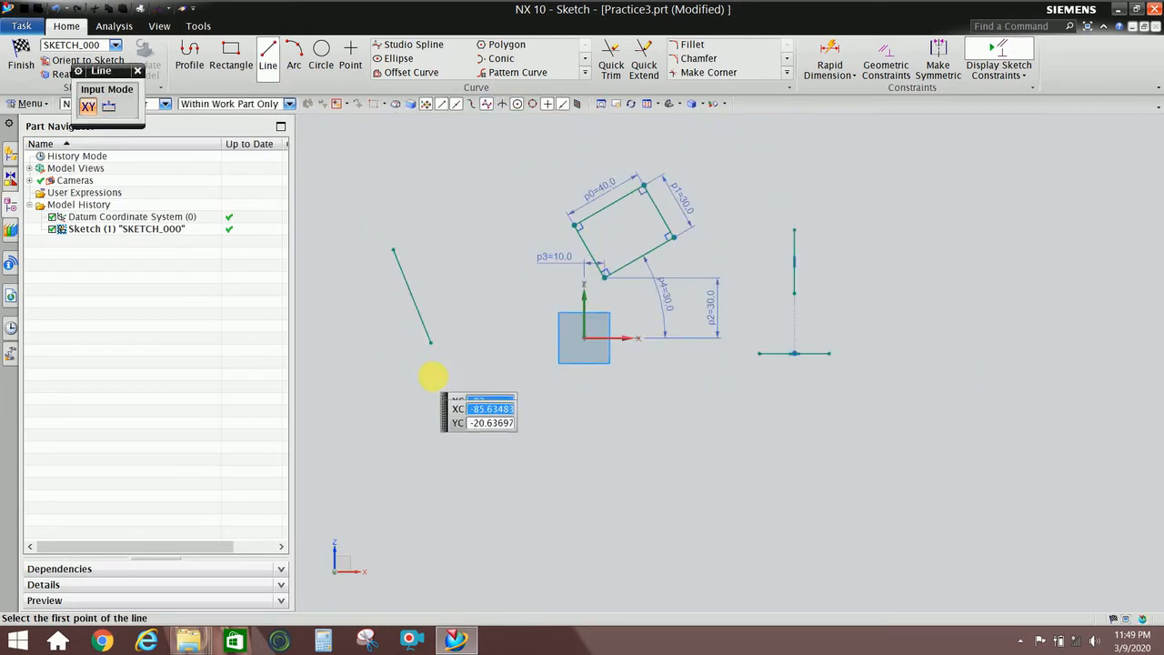
pyautogui.click(374, 384)
pyautogui.click(393, 474)
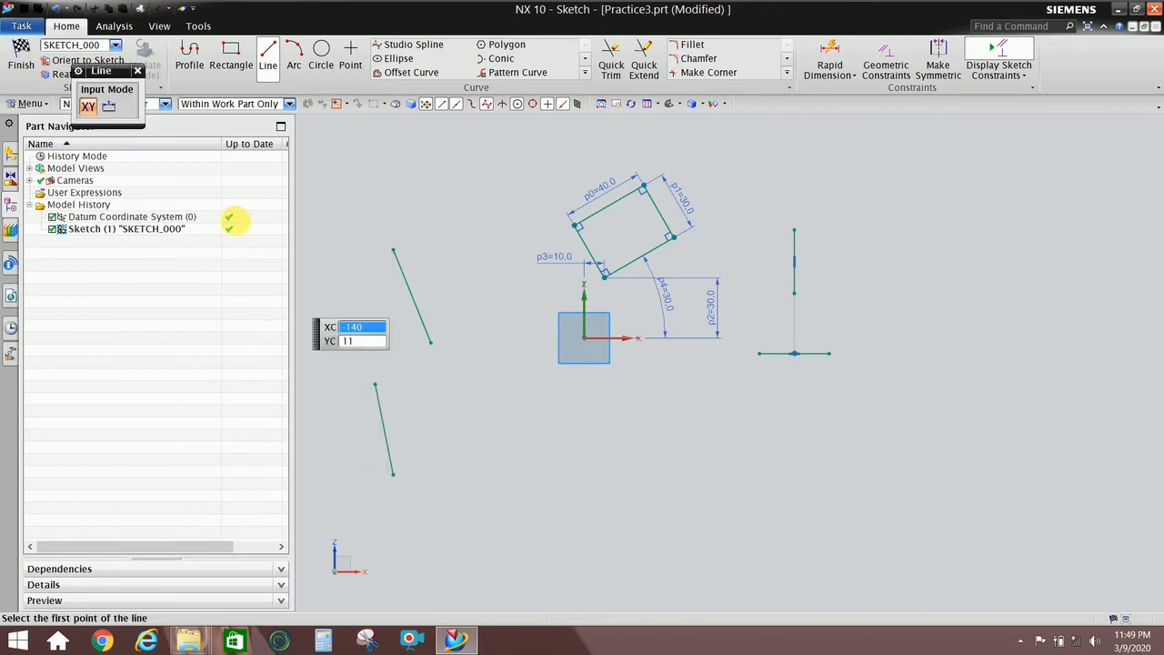
pyautogui.click(141, 71)
pyautogui.write('0')
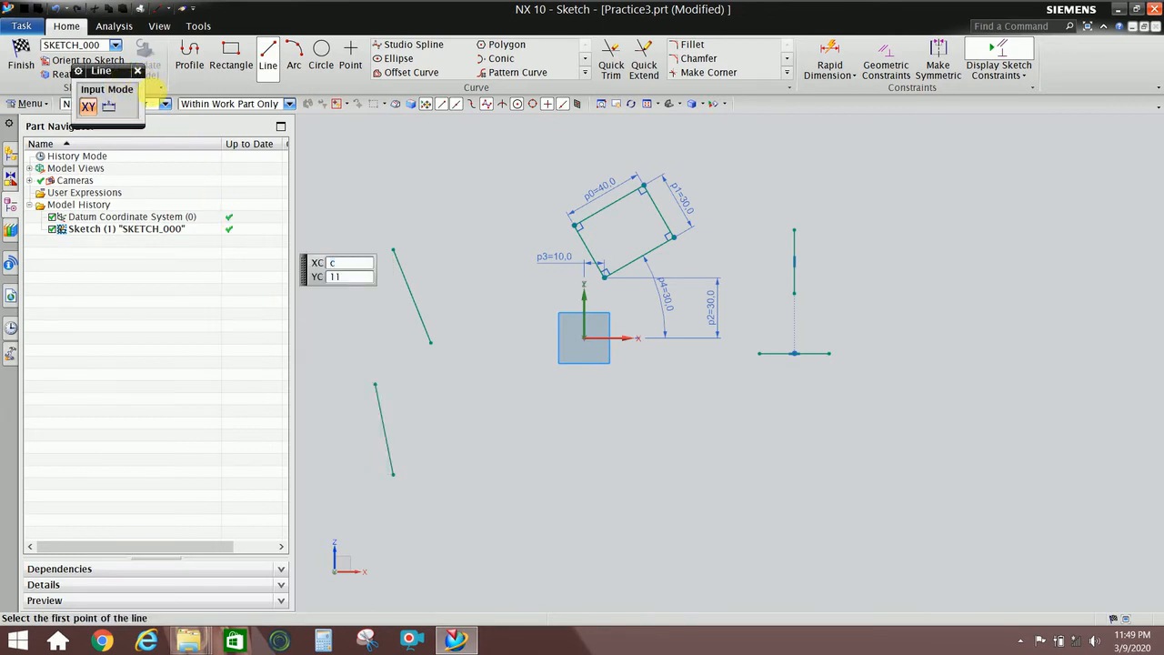
pyautogui.press('Escape')
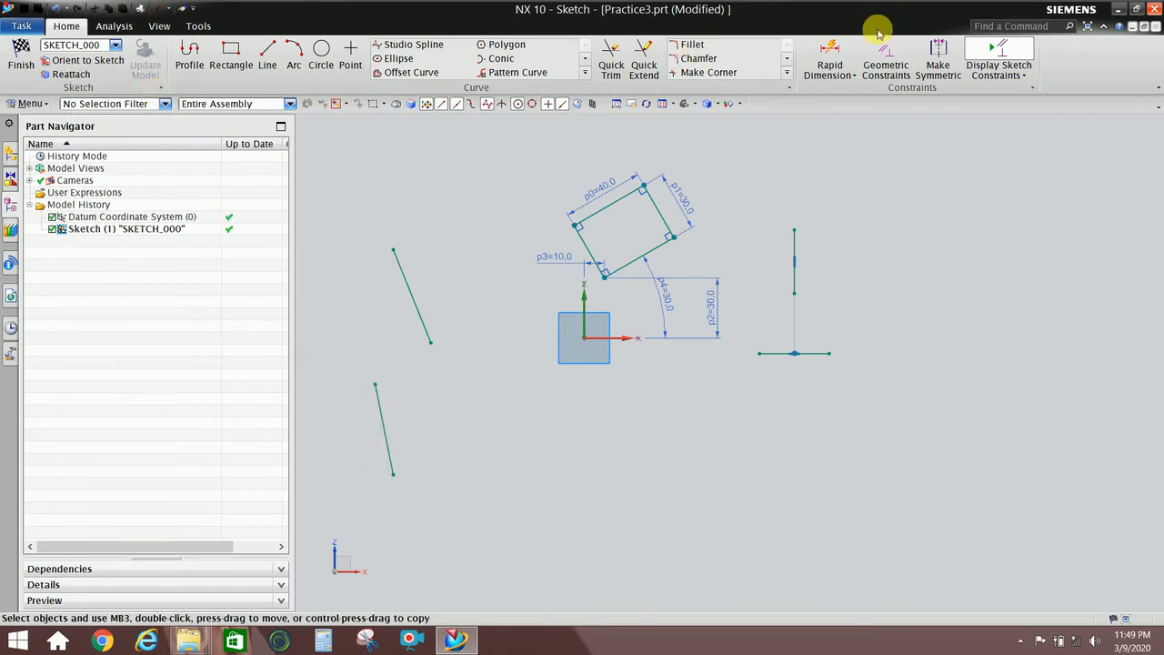
# Apply a Collinear constraint between the two steep lines left of the rectangle.
pyautogui.click(894, 76)
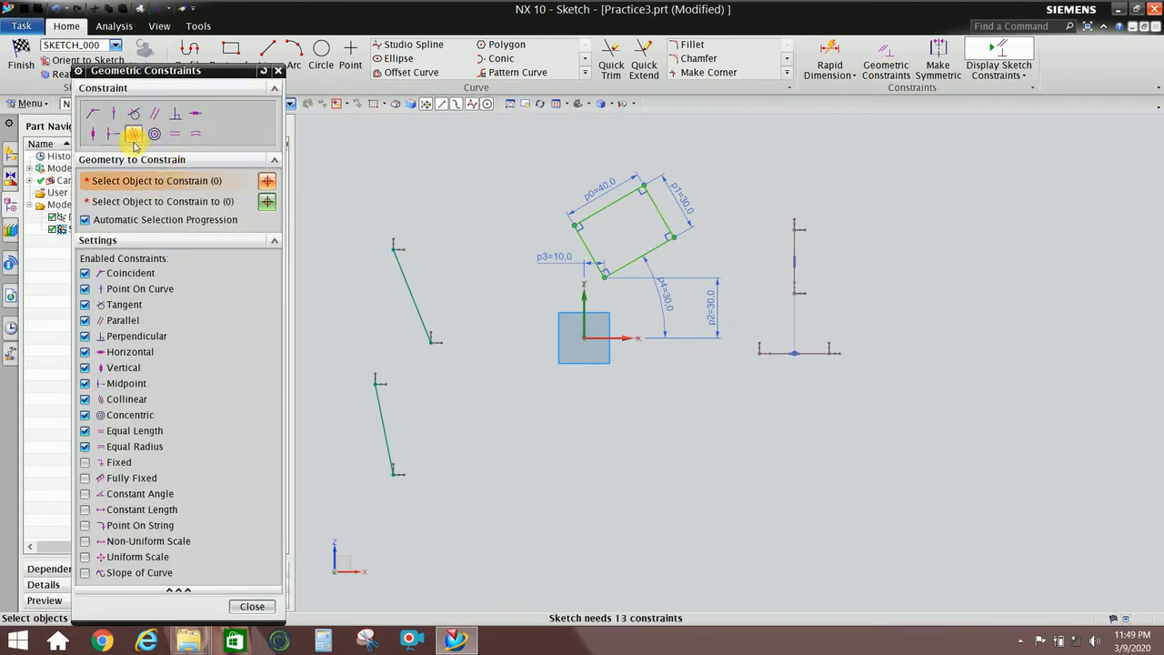
pyautogui.click(425, 318)
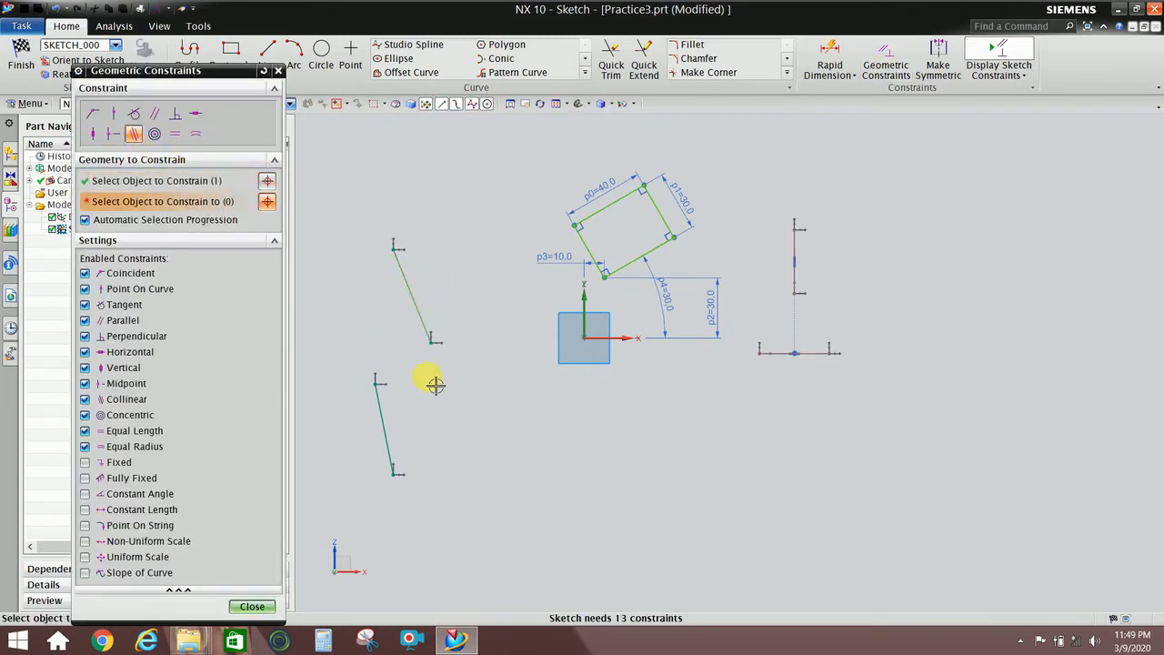
pyautogui.click(392, 446)
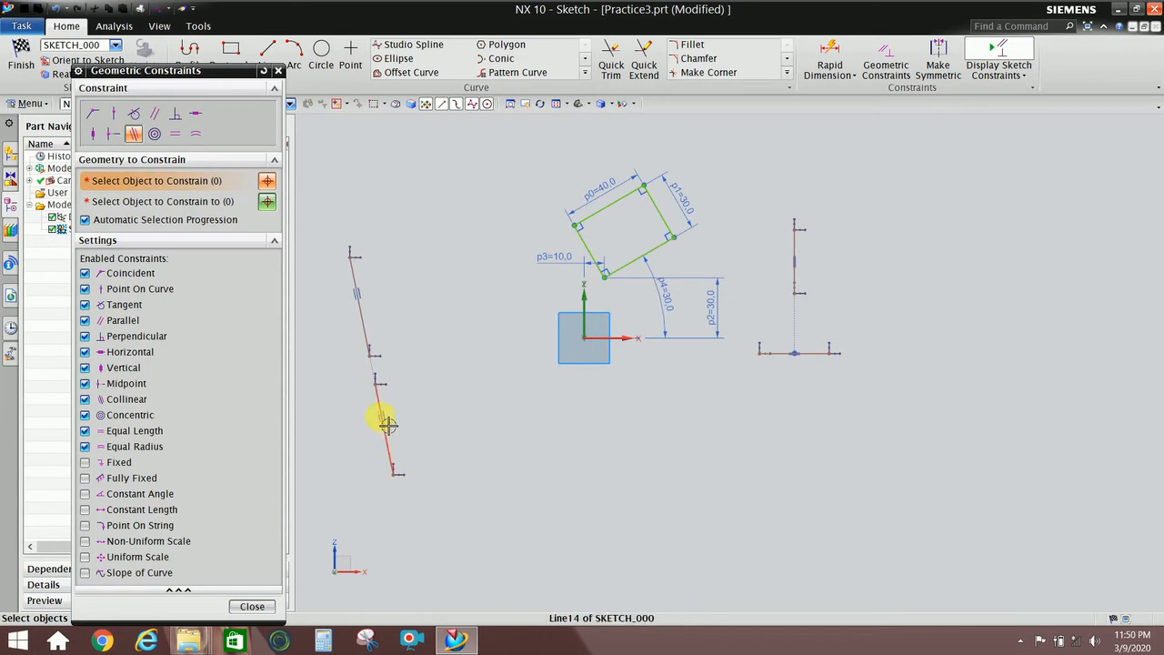
pyautogui.click(265, 604)
# Move the two collinear lines around left of the rectangle and spread them farther apart to test their alignment.
pyautogui.moveTo(388, 447); pyautogui.dragTo(471, 429)
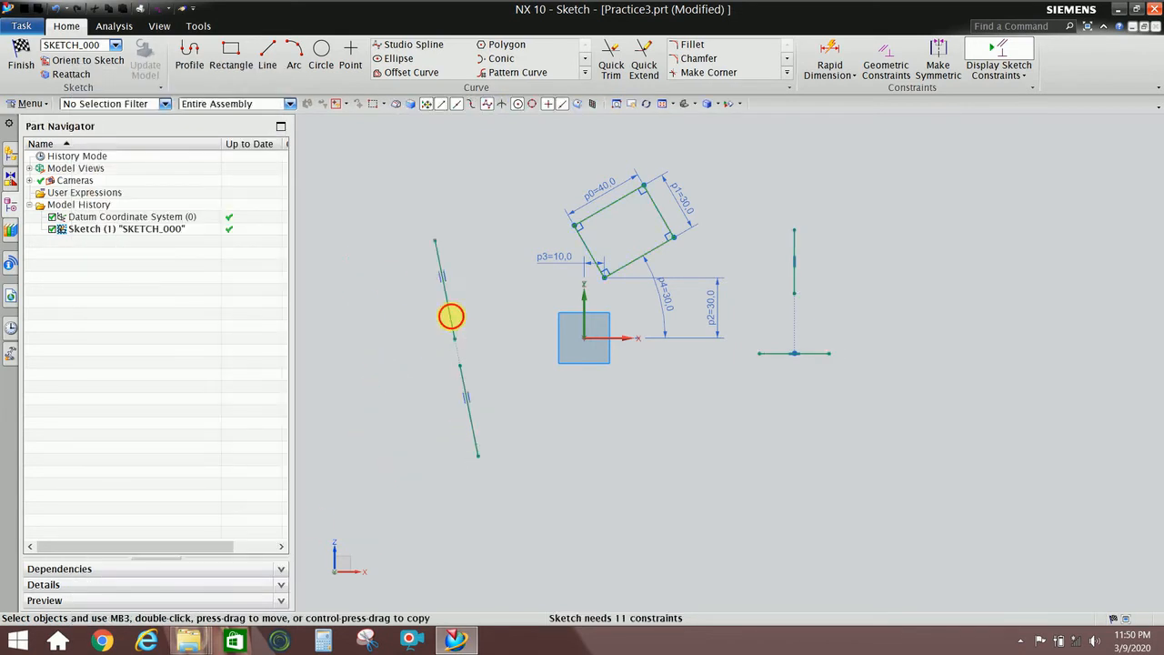
pyautogui.moveTo(451, 316); pyautogui.dragTo(403, 299)
pyautogui.moveTo(431, 452); pyautogui.dragTo(444, 494)
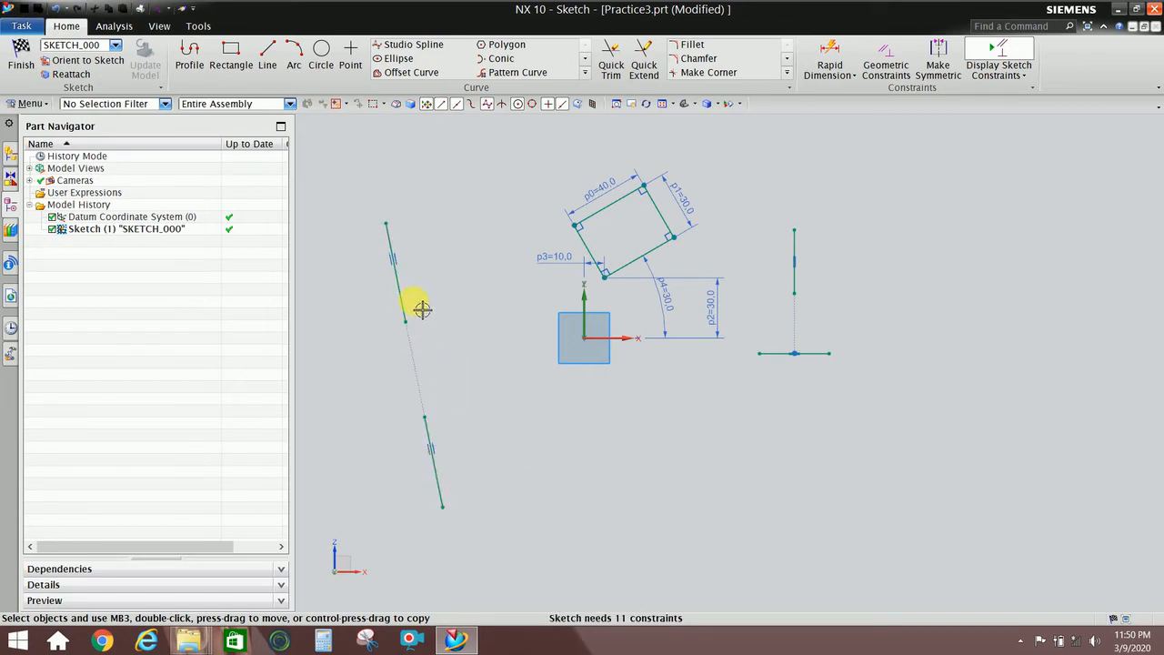
# Draw two separate circles, one about 47 in diameter below the rectangle and one about 41 beside the horizontal line's right end.
pyautogui.press('c')
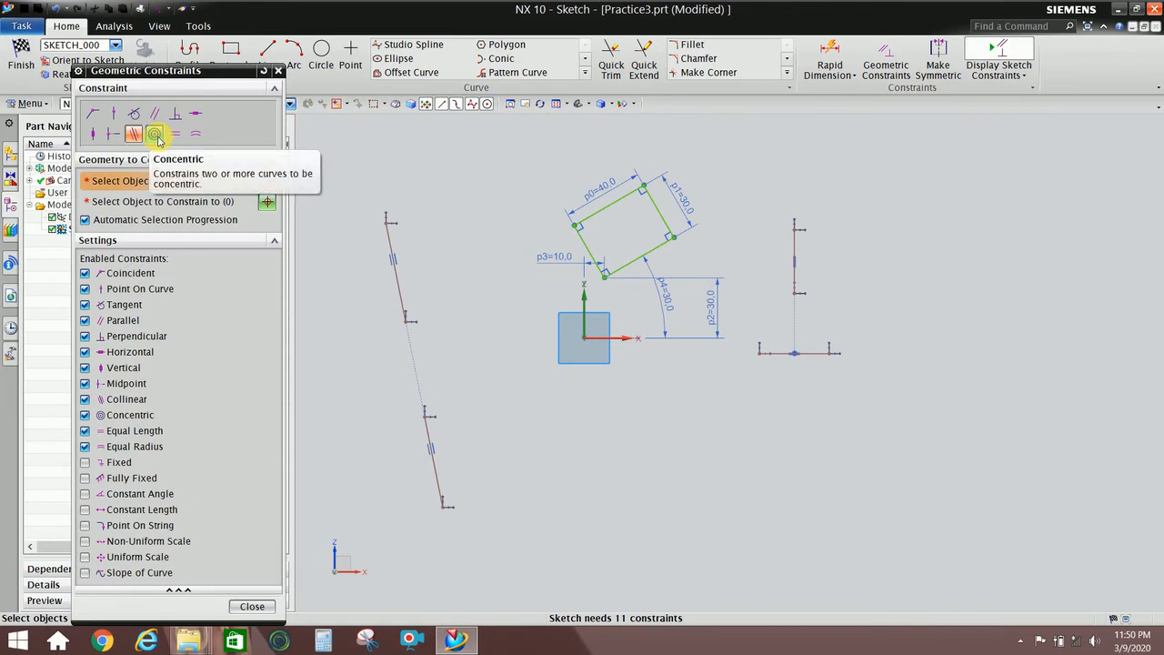
pyautogui.click(322, 65)
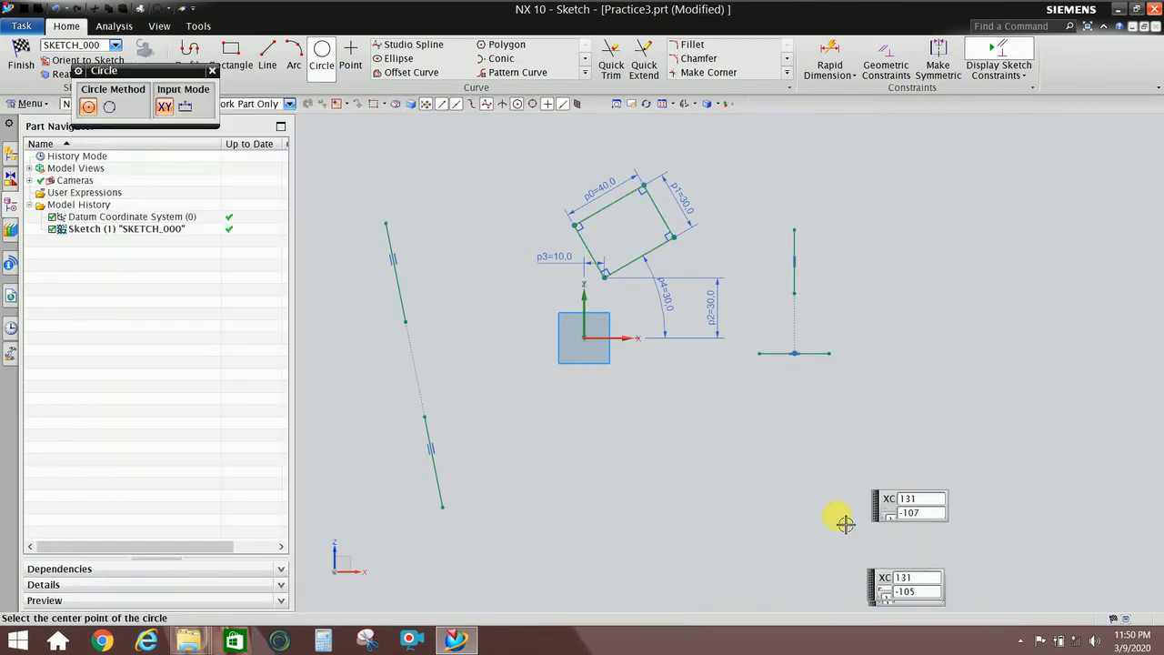
pyautogui.click(685, 438)
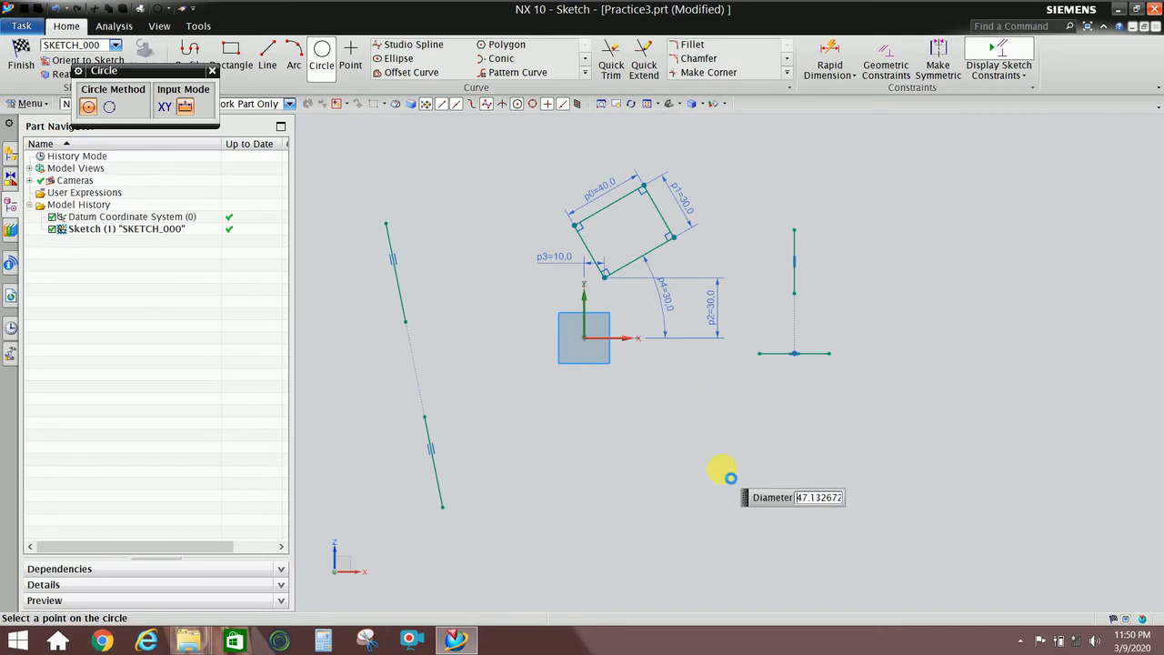
pyautogui.click(723, 471)
pyautogui.click(872, 384)
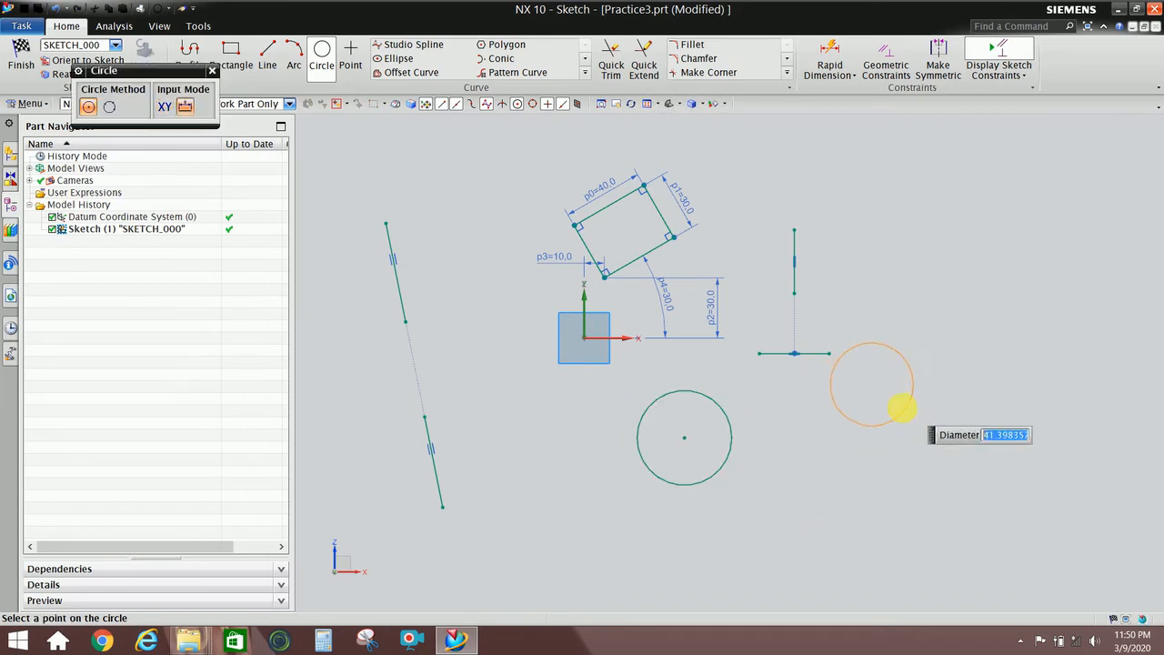
pyautogui.click(901, 416)
pyautogui.press('Escape')
# Add diameter dimensions to the circle beside the horizontal line and the circle below the rectangle.
pyautogui.scroll(-1, 865, 370)
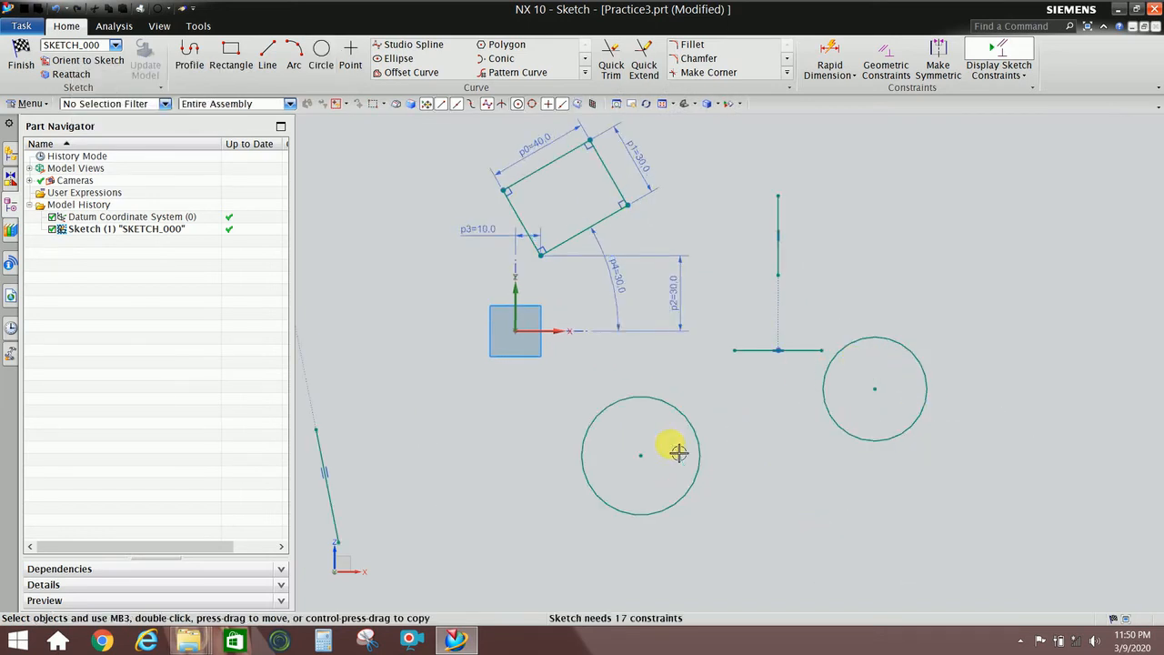
pyautogui.click(829, 53)
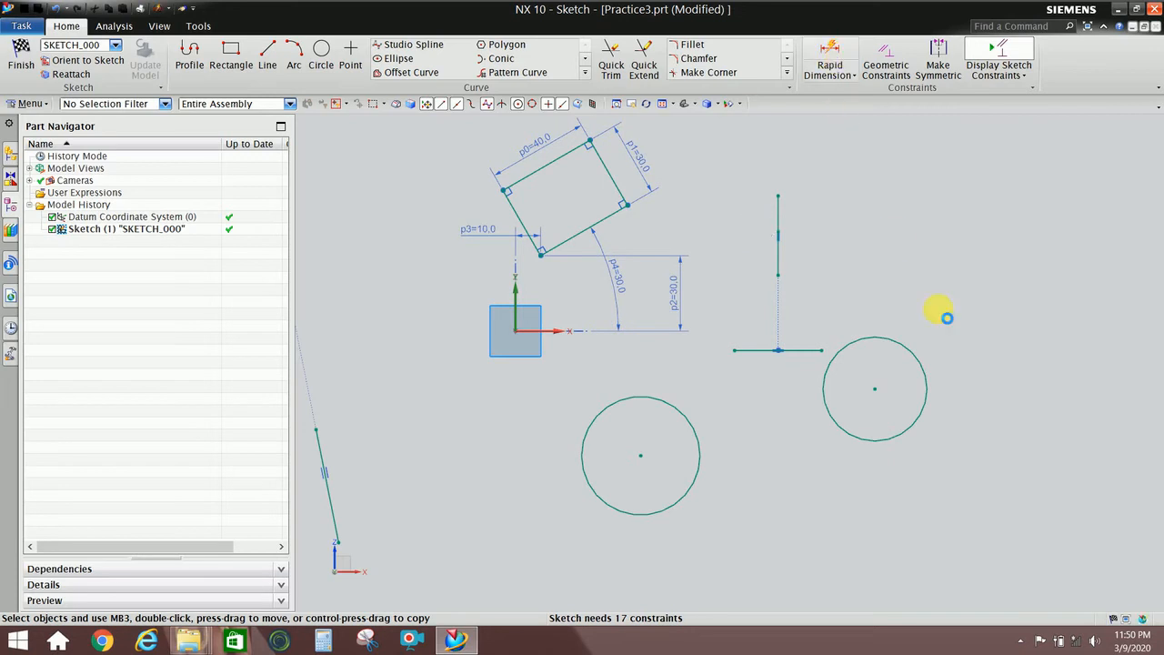
pyautogui.click(960, 336)
pyautogui.click(969, 303)
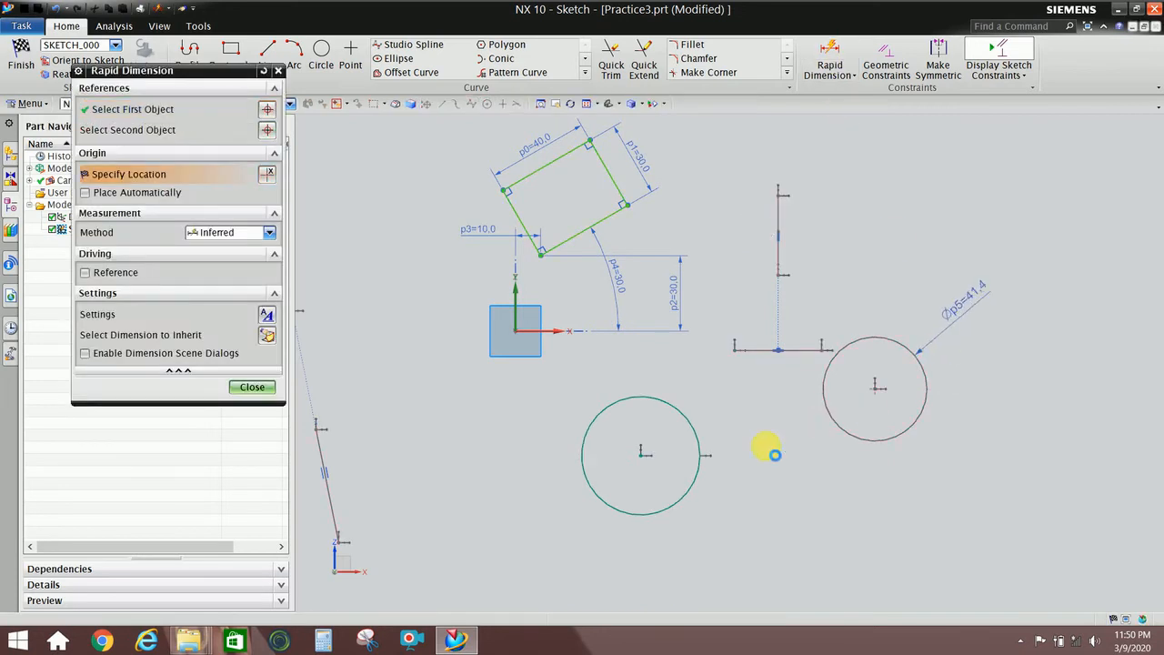
pyautogui.click(687, 503)
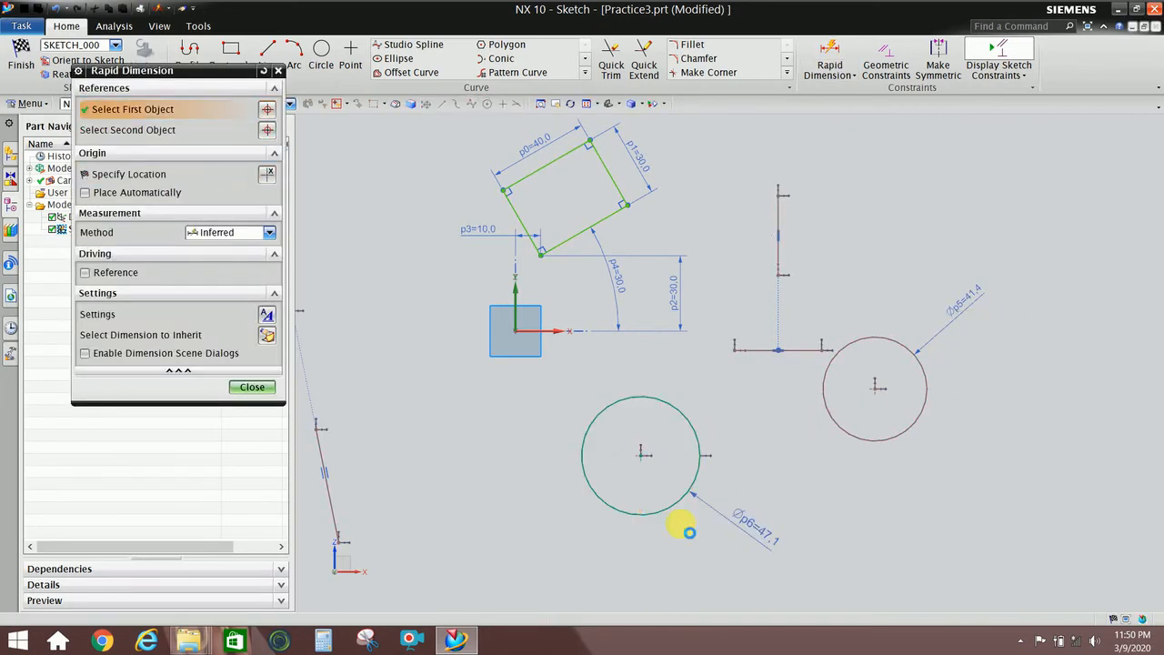
pyautogui.click(755, 530)
pyautogui.click(262, 390)
# Set the diameter of the circle below the rectangle to 20 mm.
pyautogui.doubleClick(749, 533)
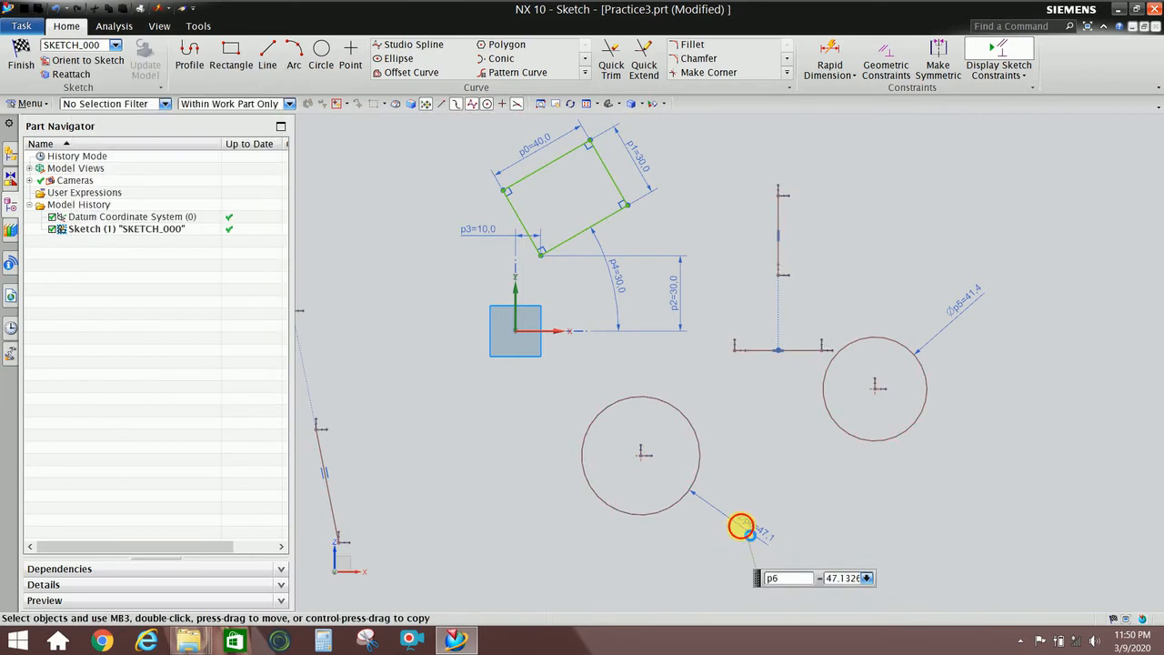
pyautogui.write('20')
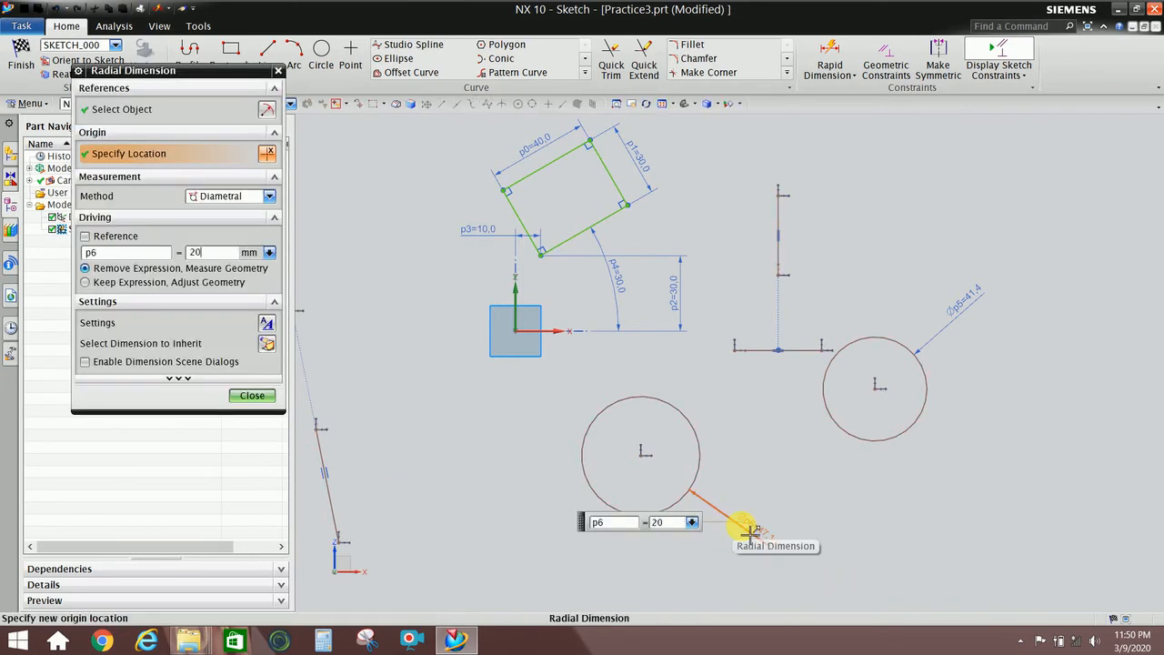
pyautogui.press('Return')
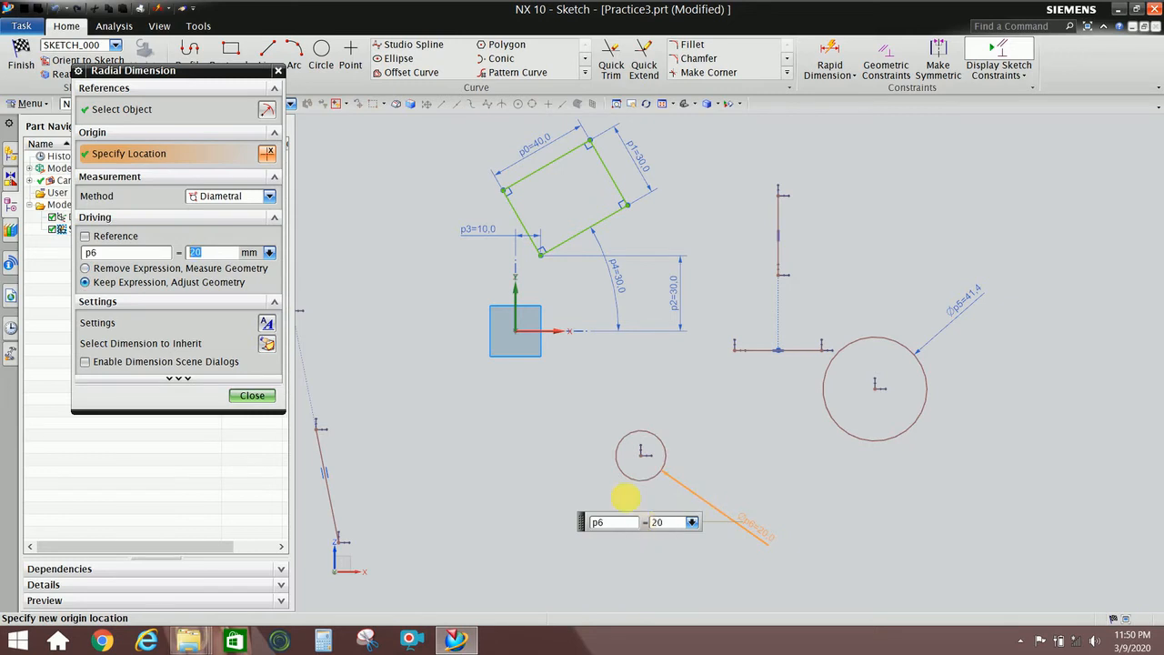
pyautogui.click(249, 396)
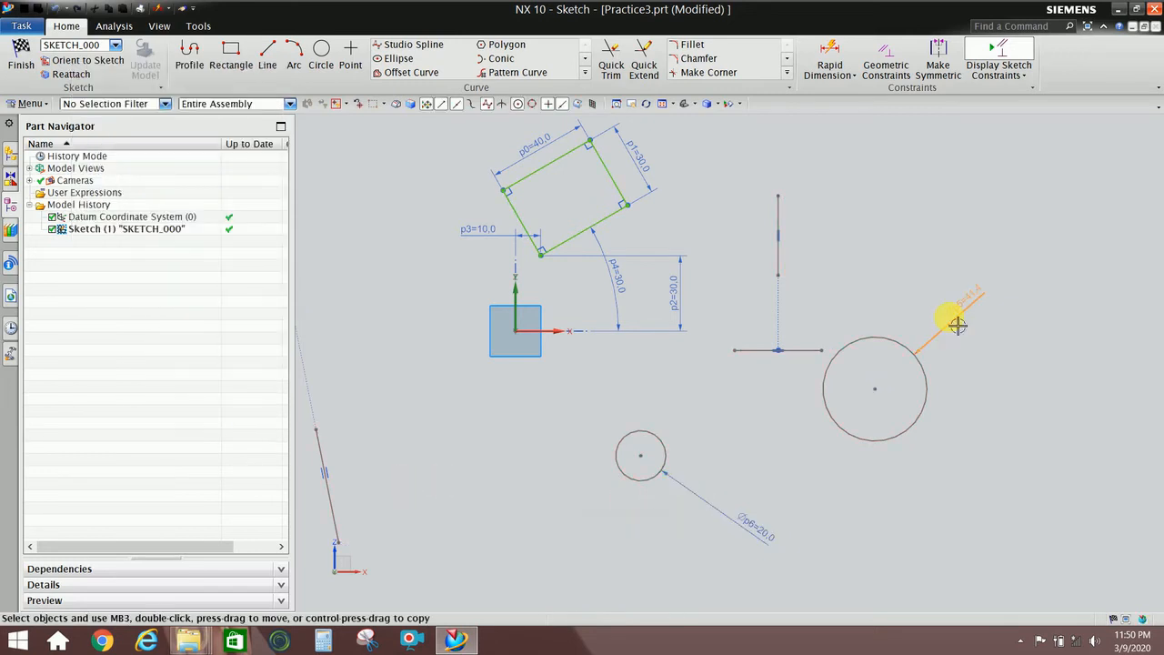
# Set the diameter of the circle beside the horizontal line to 25 mm.
pyautogui.doubleClick(957, 323)
pyautogui.write('25')
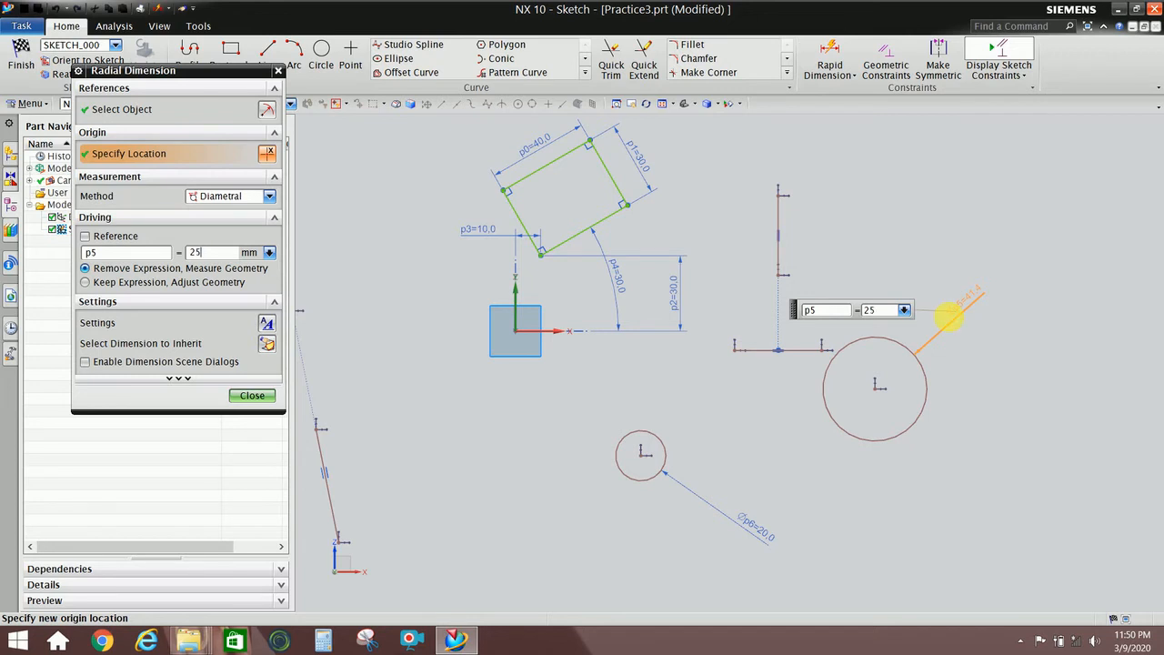
pyautogui.press('Return')
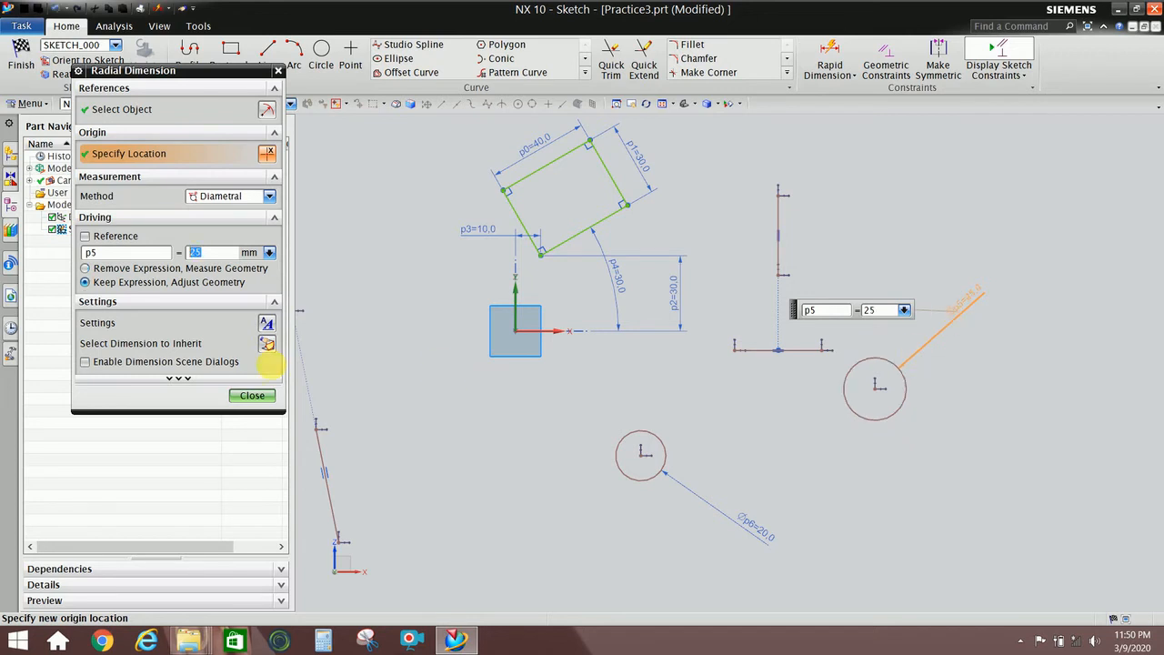
pyautogui.click(252, 395)
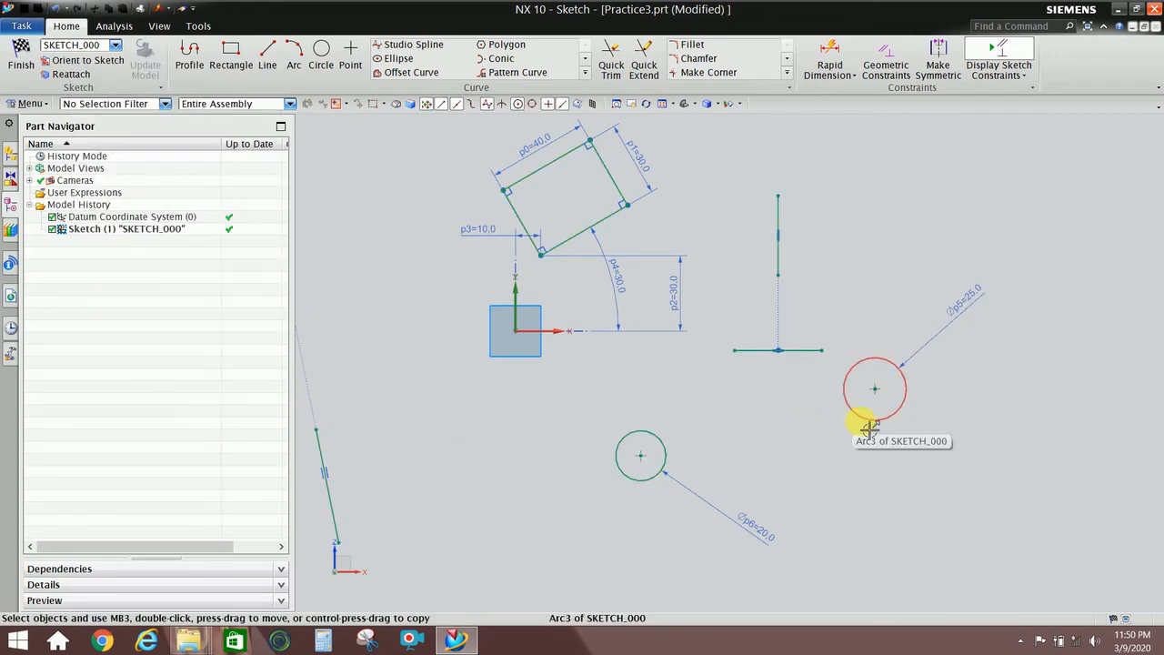
# Apply a Concentric constraint between the 20 mm circle and the 25 mm circle.
pyautogui.click(885, 53)
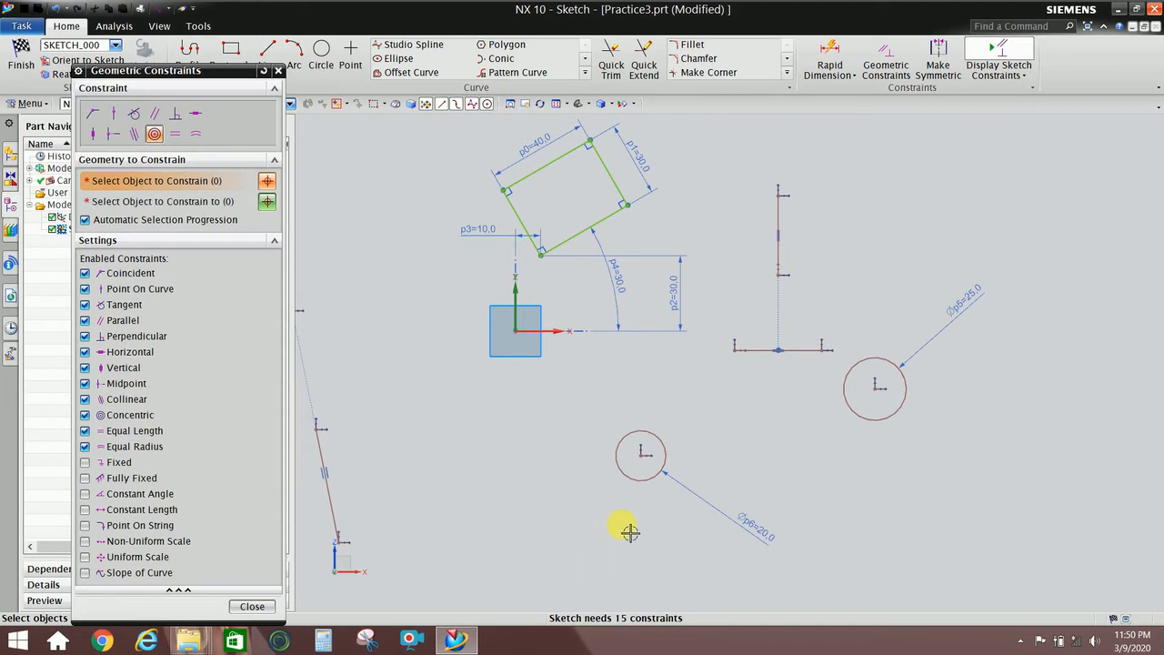
pyautogui.click(645, 485)
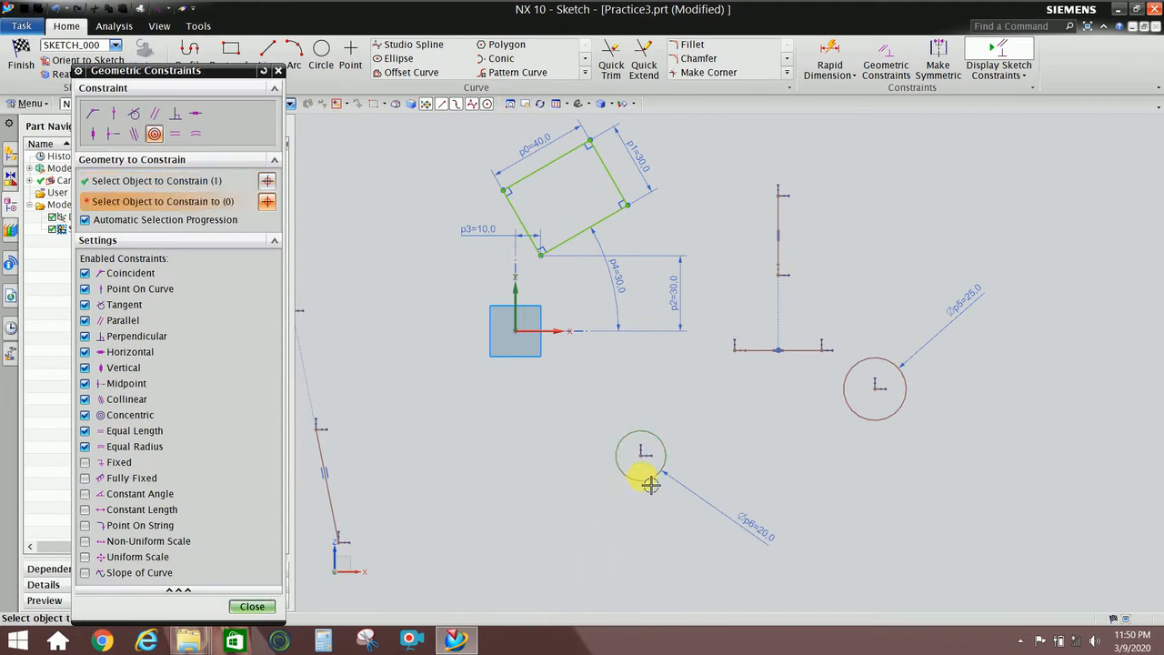
pyautogui.click(873, 420)
pyautogui.scroll(-2, 603, 459)
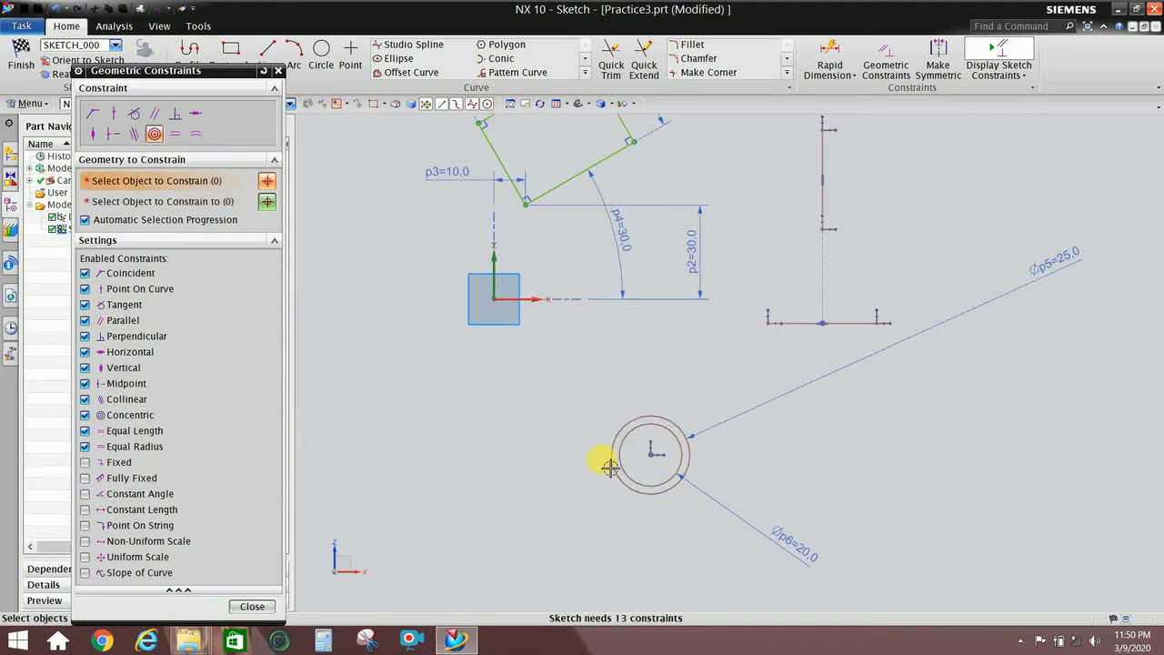
pyautogui.click(252, 606)
# Move the concentric circle pair around by its shared centre and leave it below the horizontal line.
pyautogui.click(649, 454)
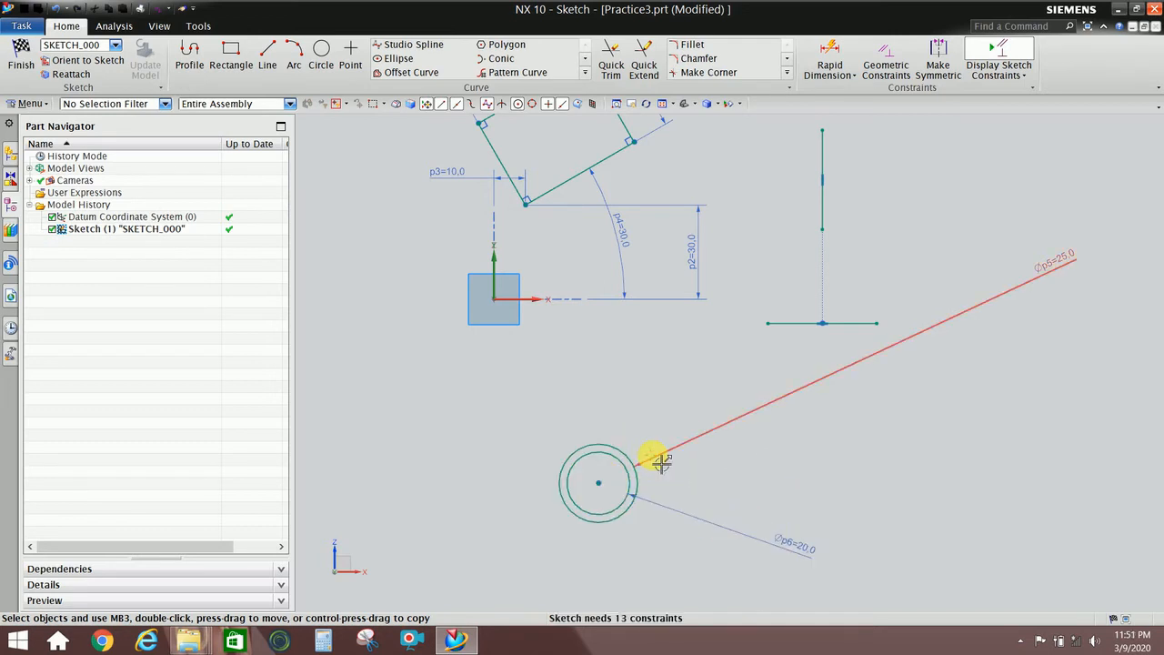
pyautogui.moveTo(651, 456); pyautogui.dragTo(597, 483)
pyautogui.moveTo(706, 440); pyautogui.dragTo(764, 417)
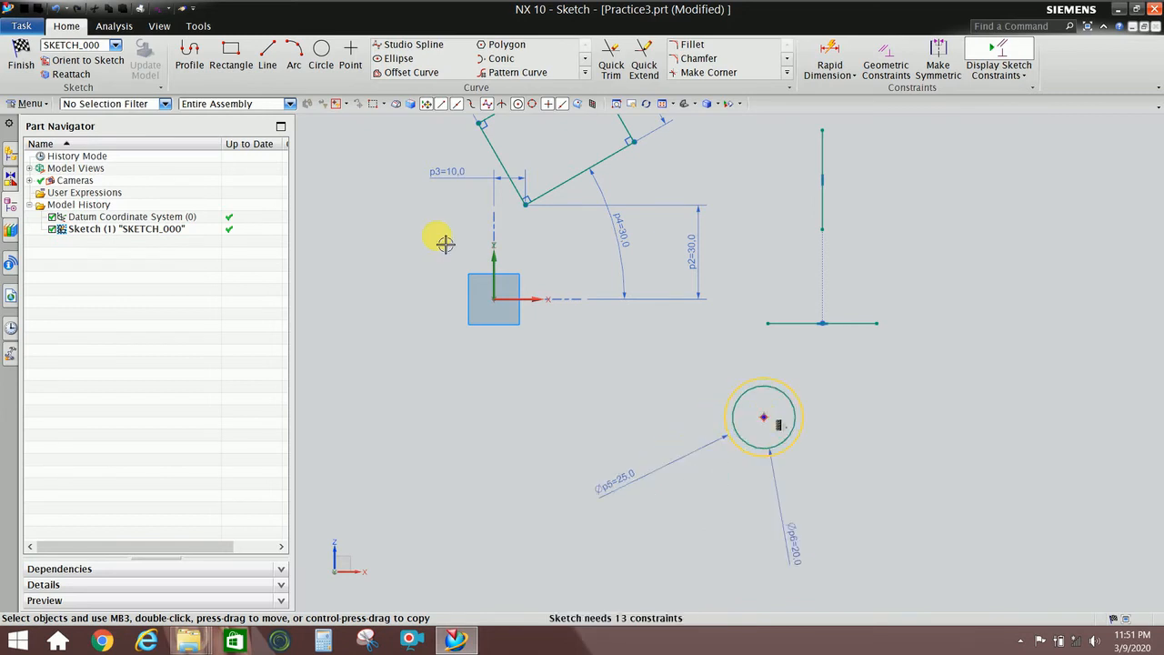
pyautogui.click(884, 55)
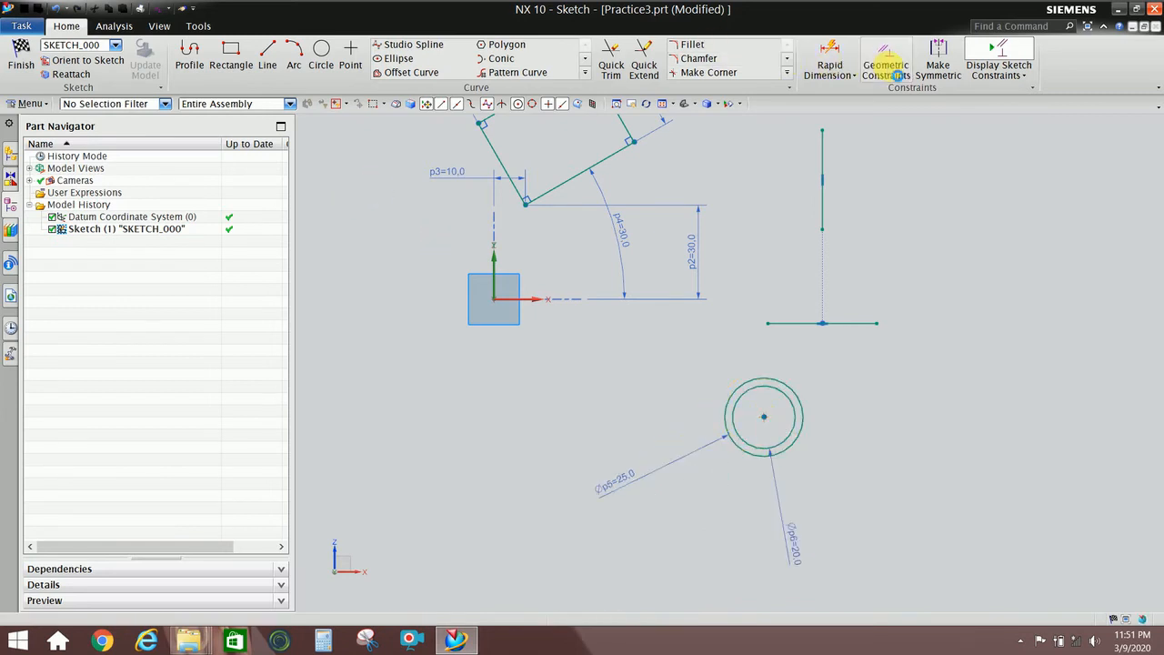
pyautogui.click(158, 136)
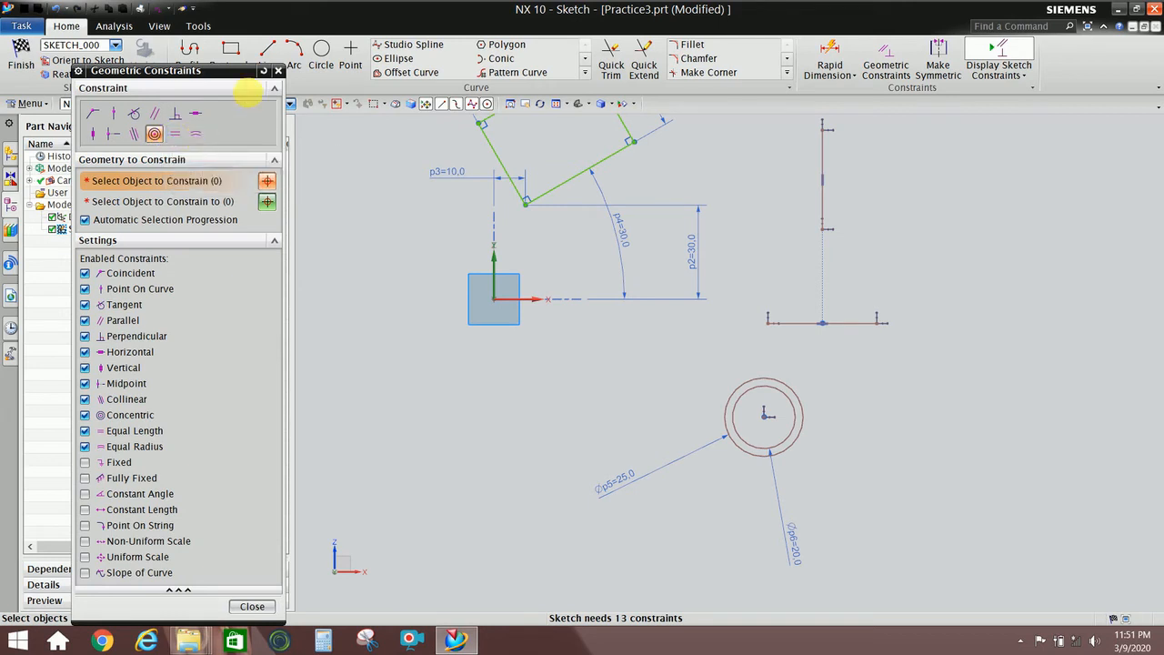
pyautogui.click(280, 72)
# Draw two separate lines below the sketch origin, about 22 mm long at 340 degrees and about 19 mm long at 298 degrees.
pyautogui.click(268, 53)
pyautogui.click(395, 390)
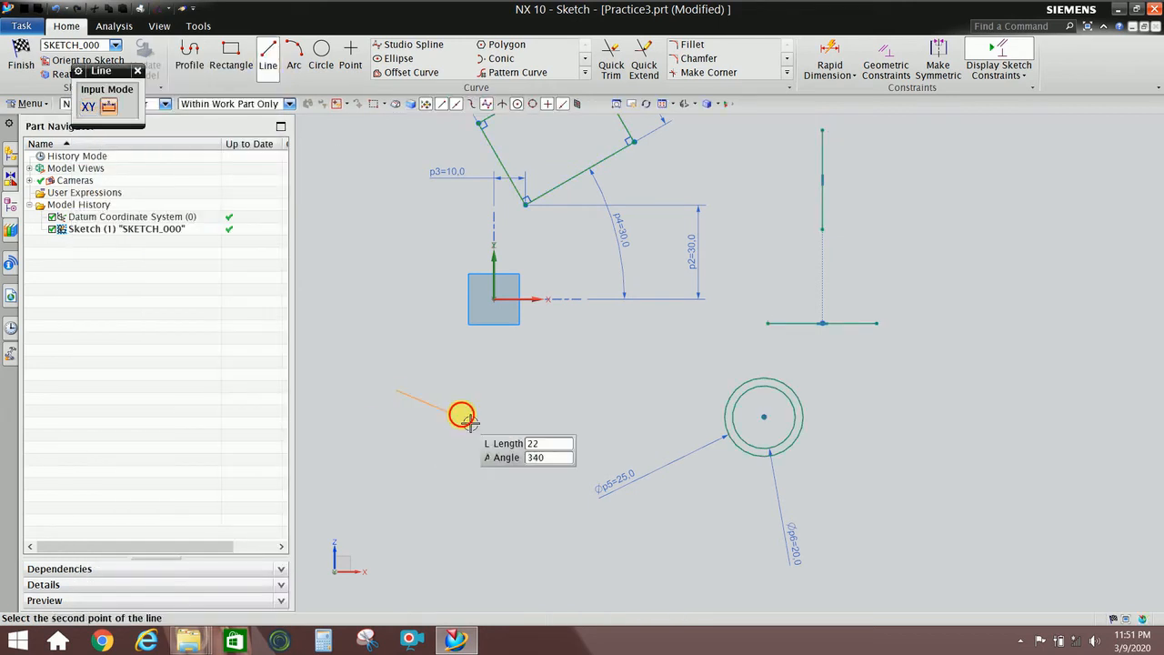
pyautogui.click(462, 414)
pyautogui.click(516, 371)
pyautogui.click(543, 422)
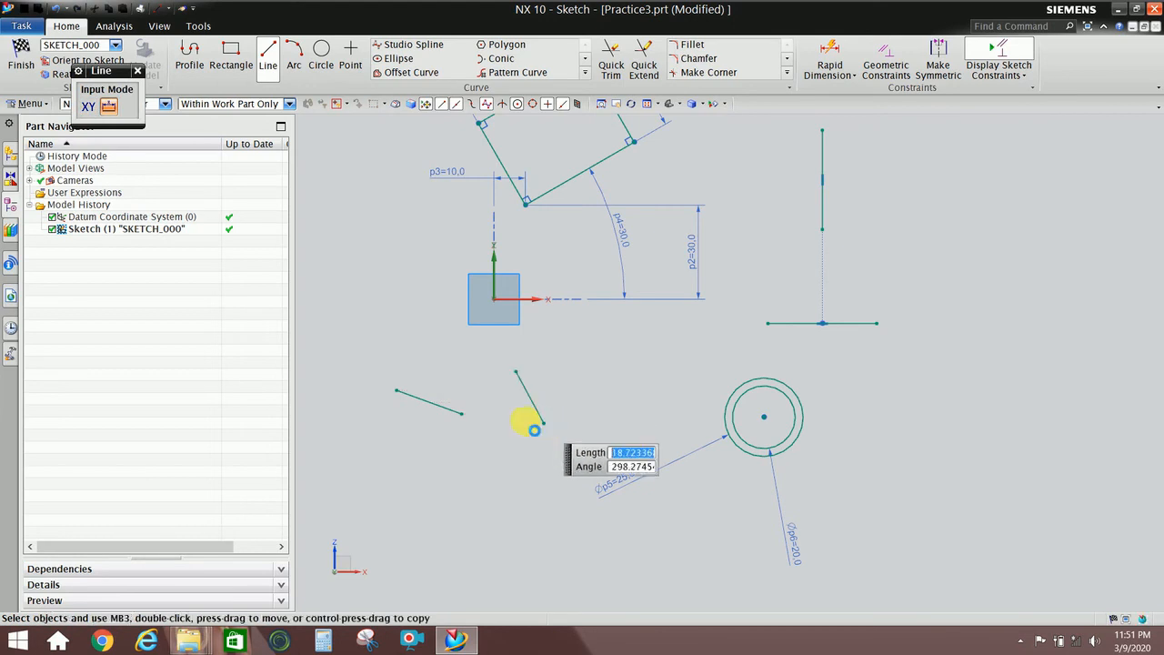
pyautogui.click(139, 71)
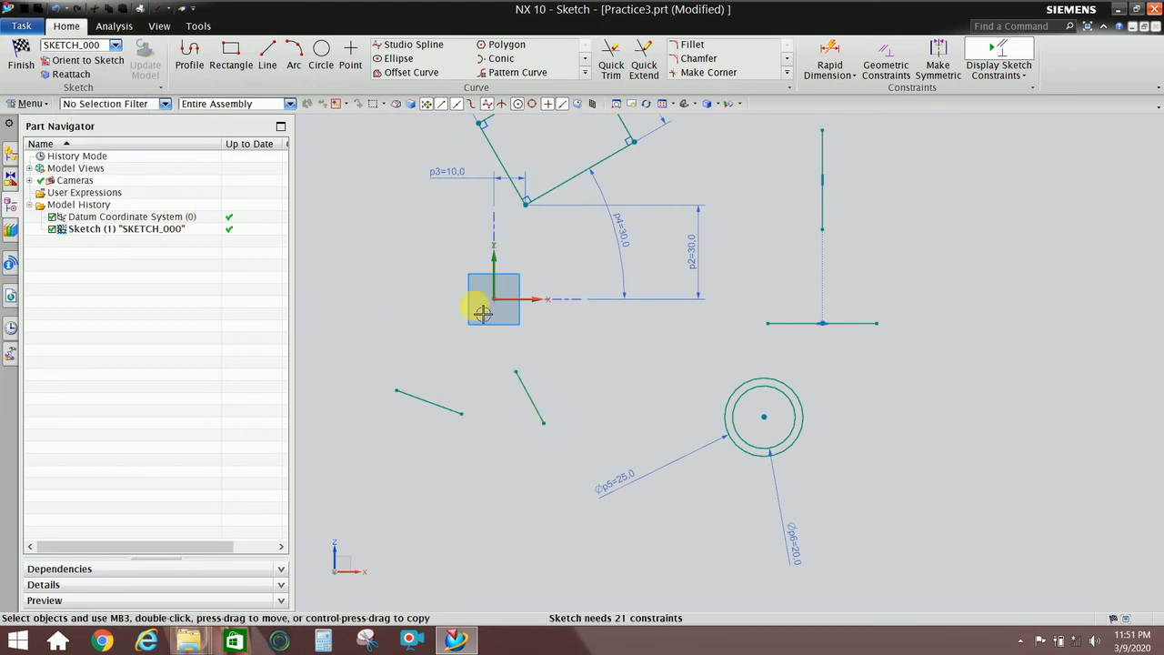
# Apply an Equal Length constraint between the two separate lines below the origin.
pyautogui.click(886, 55)
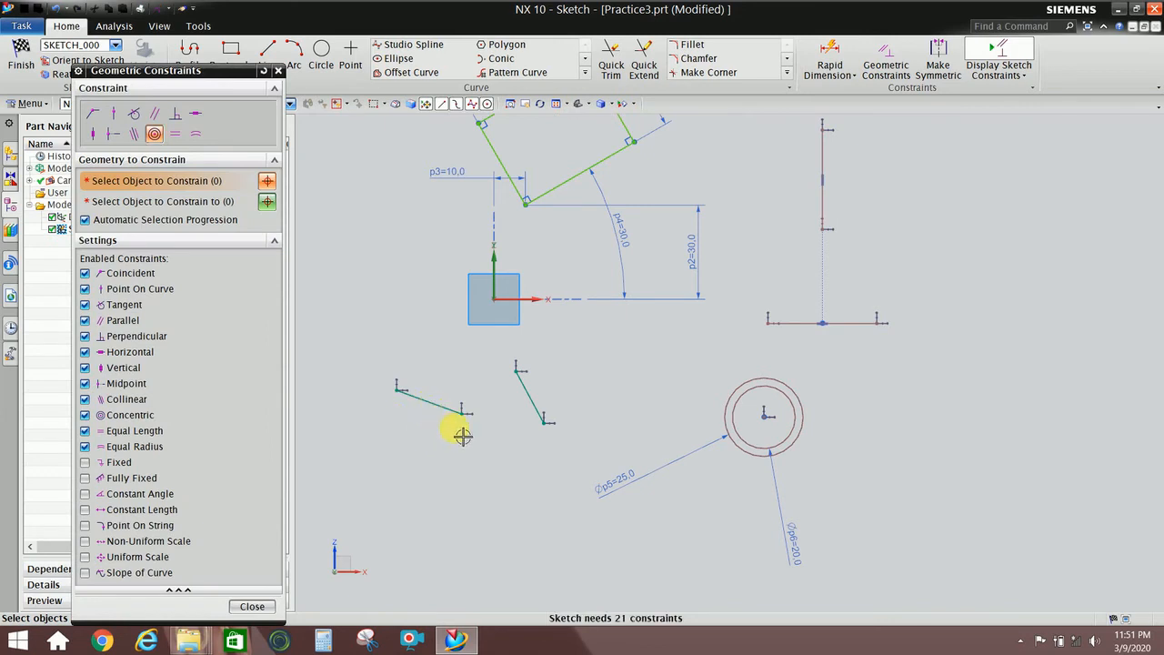
pyautogui.click(175, 133)
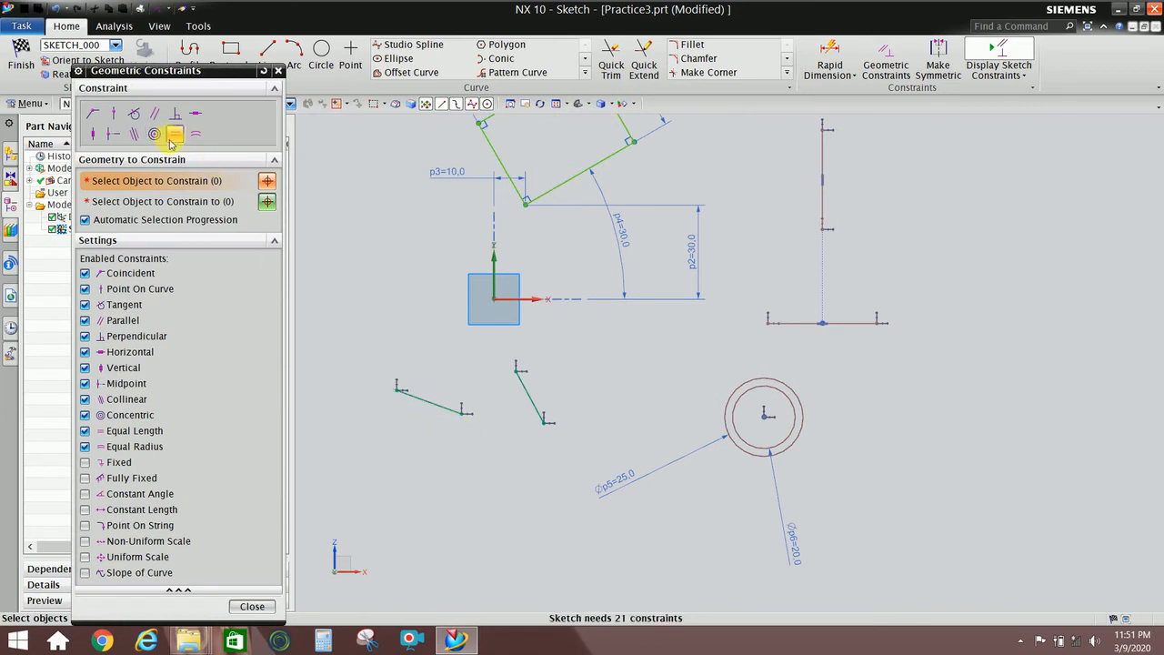
pyautogui.click(437, 409)
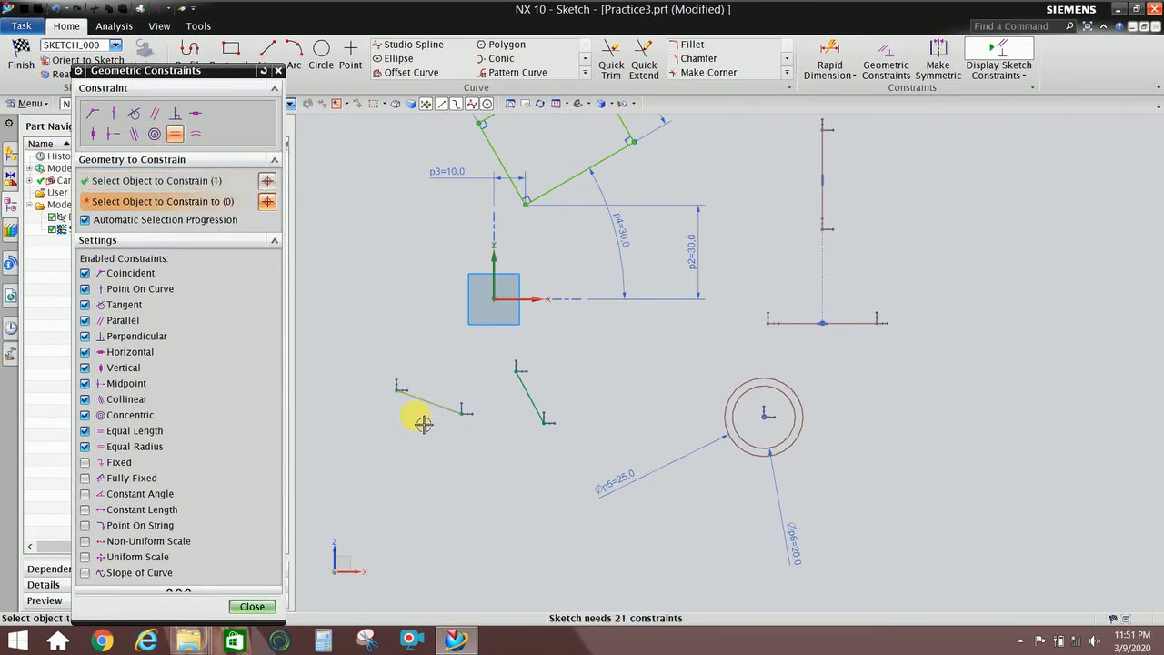
pyautogui.click(557, 407)
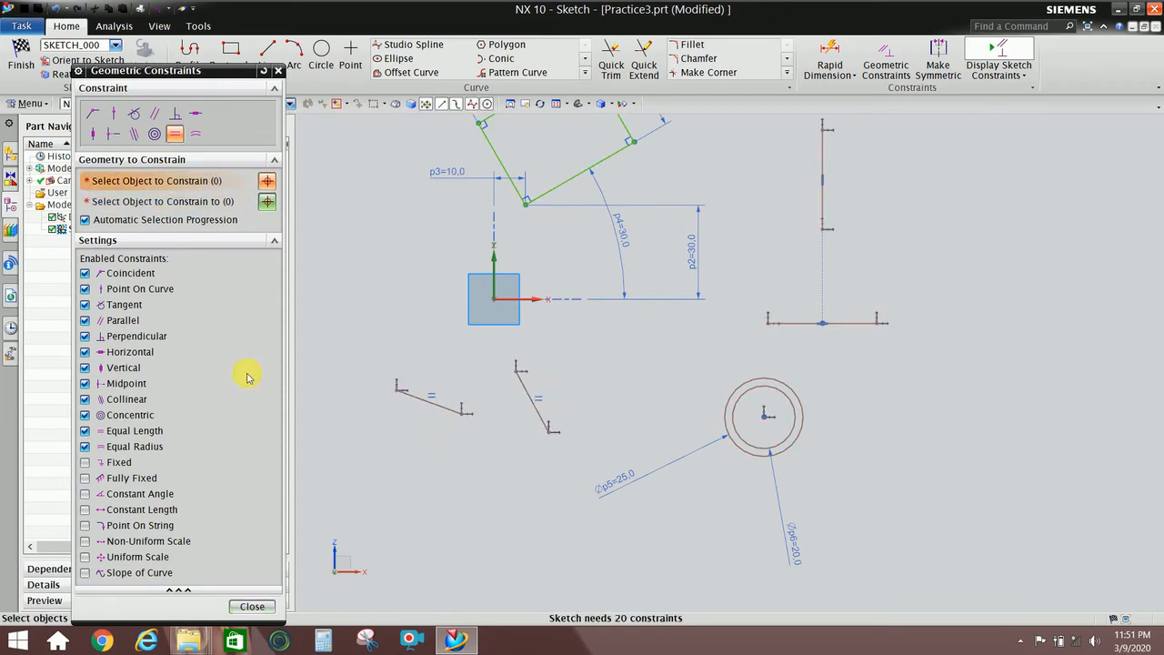
pyautogui.click(252, 606)
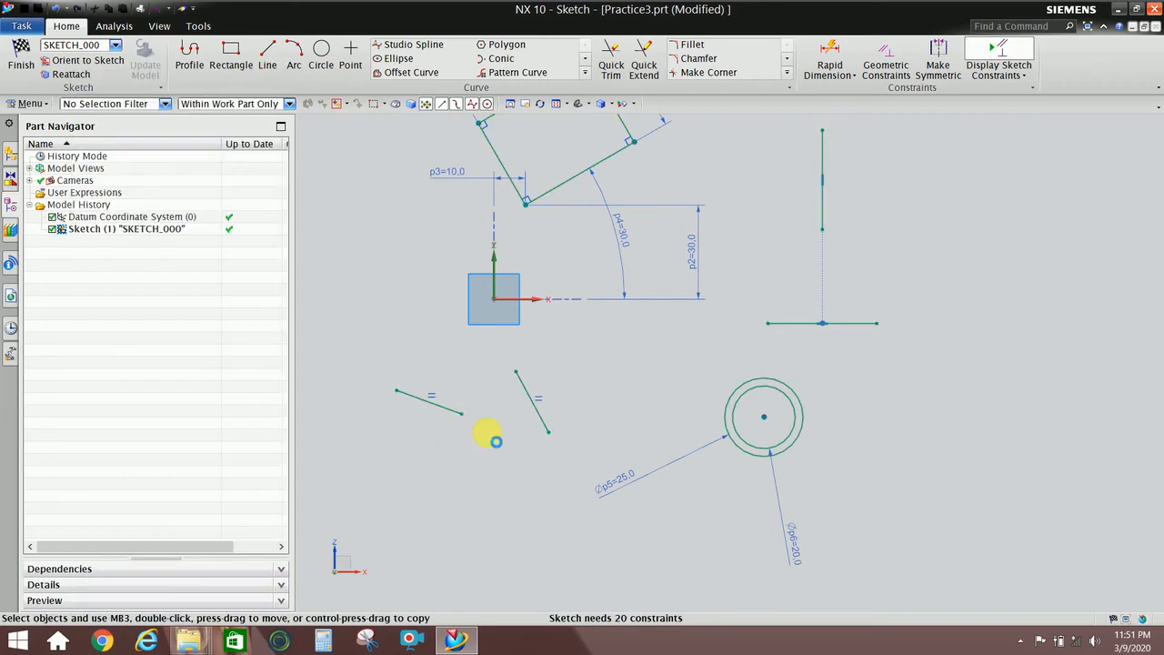
# Extend the shallow line beyond its outer endpoint and adjust the steep line's position to test the Equal Length constraint.
pyautogui.doubleClick(435, 408)
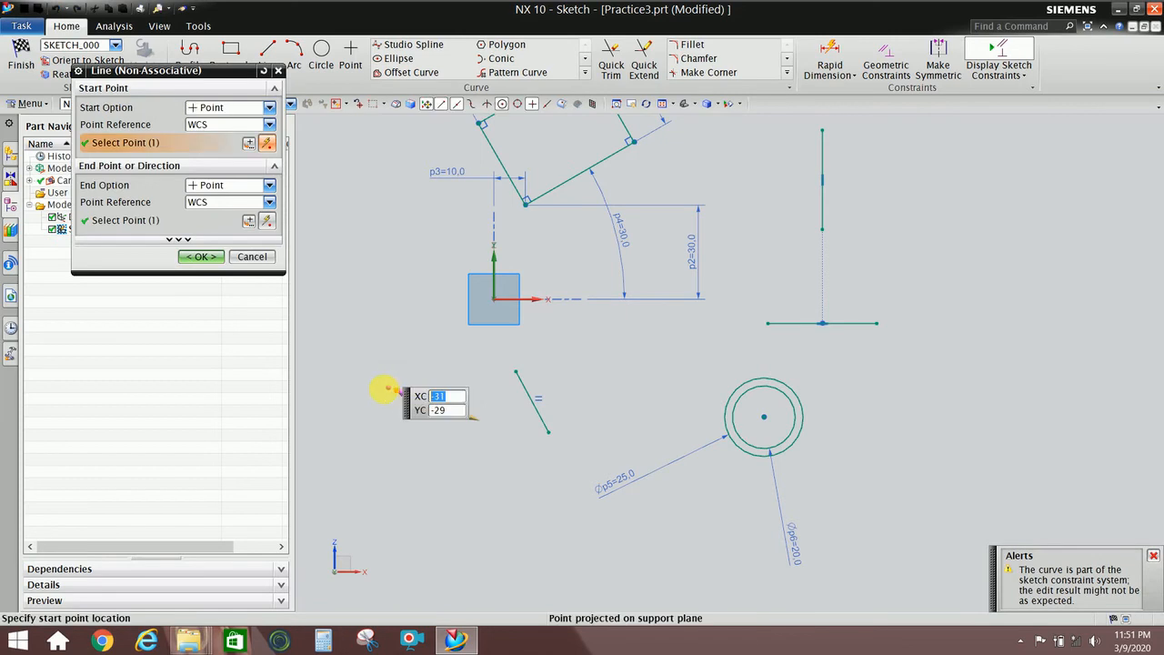
pyautogui.click(211, 256)
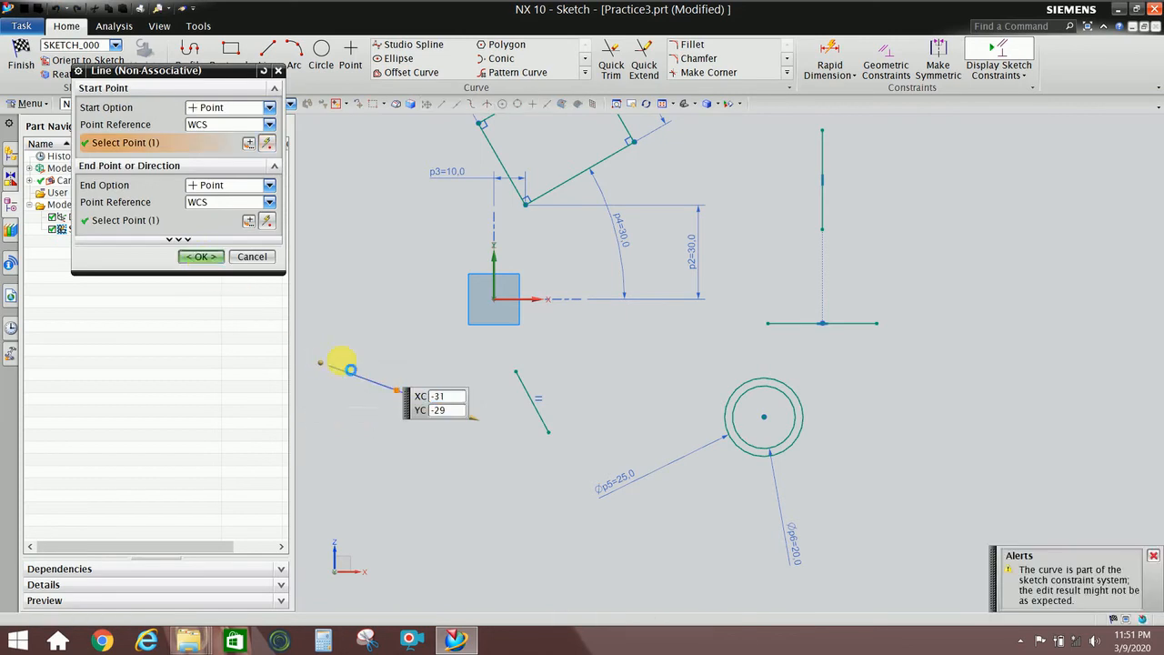
pyautogui.moveTo(564, 451); pyautogui.dragTo(537, 443)
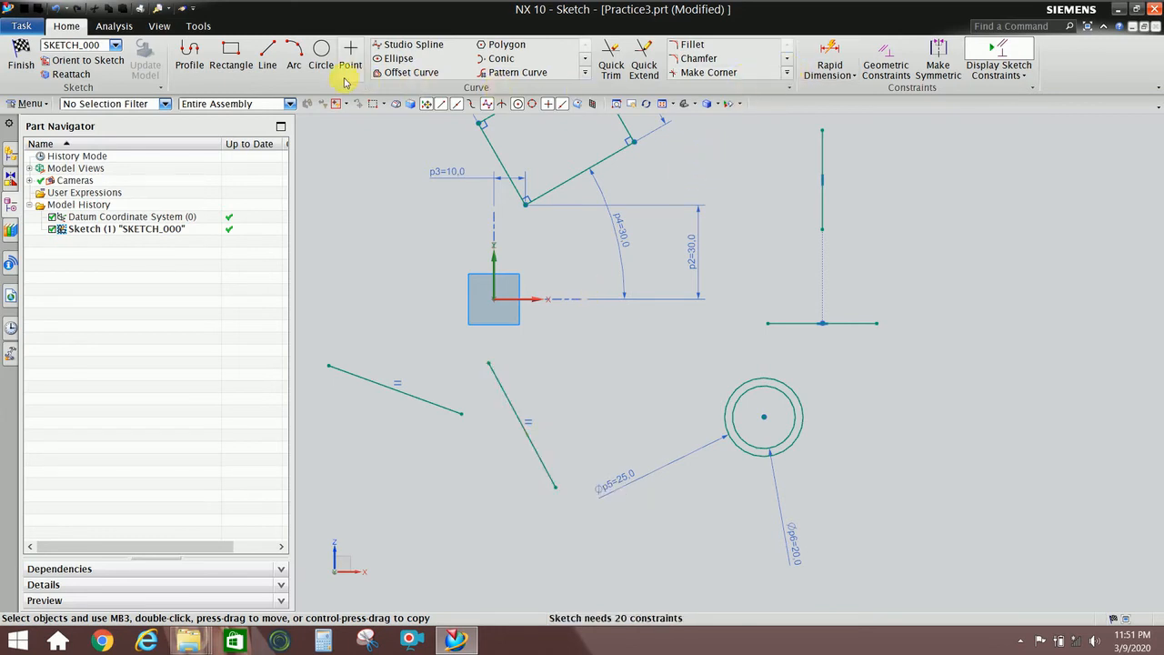
pyautogui.click(886, 59)
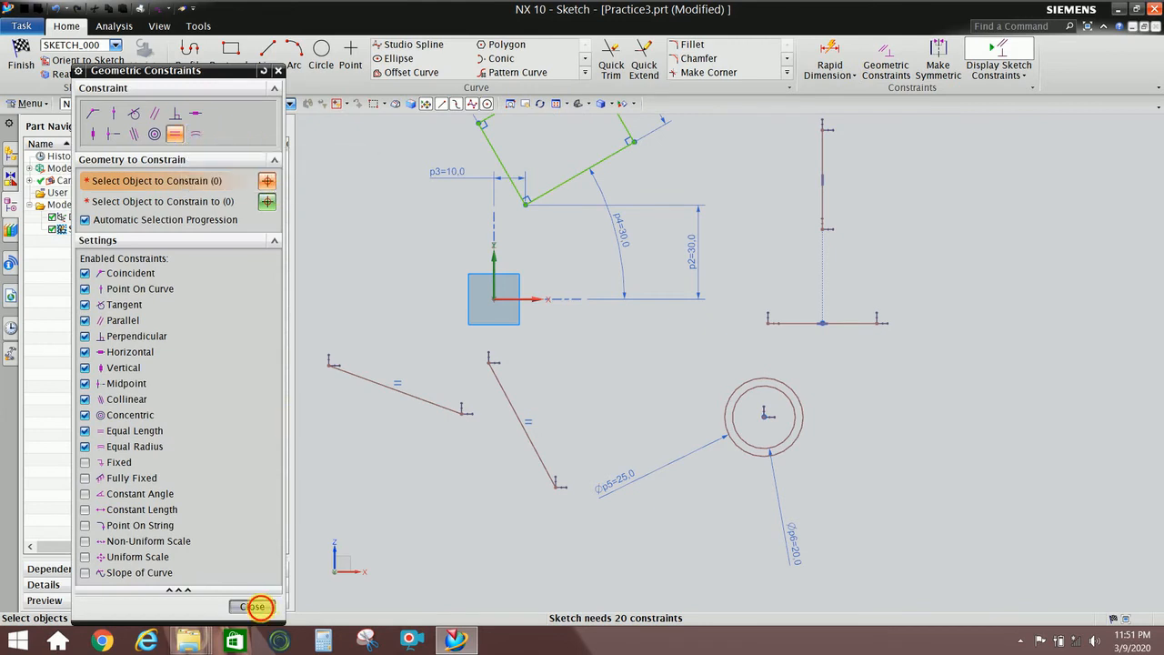
pyautogui.click(259, 607)
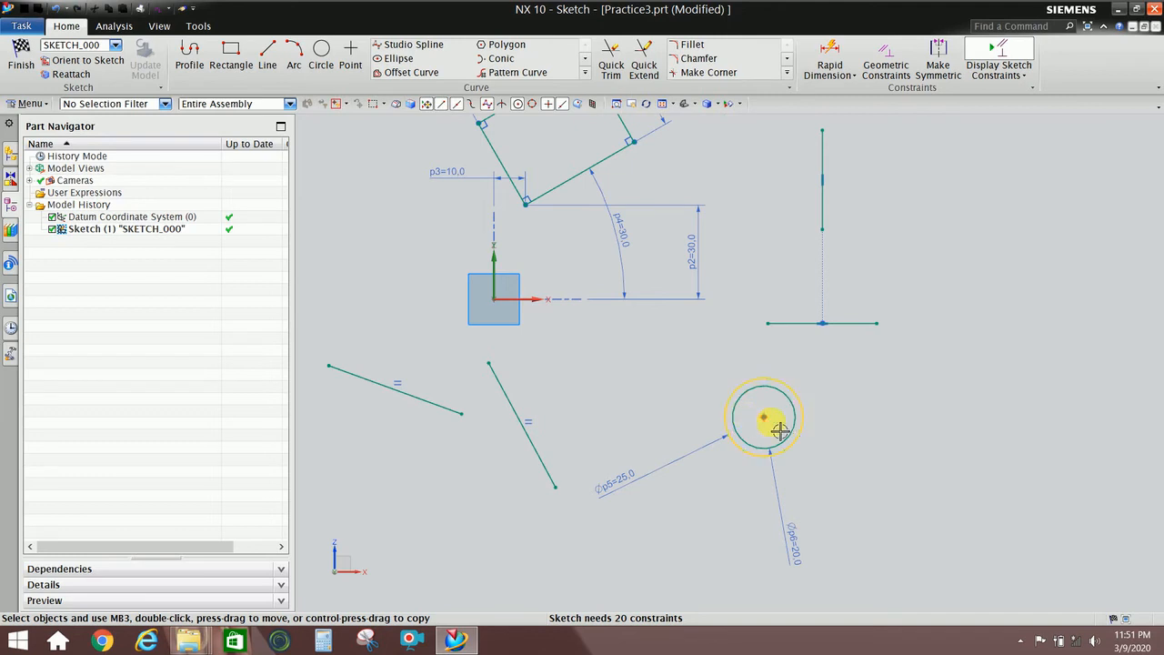
# Delete the Concentric constraint and both diameter dimensions from the circle pair, and pull the circles apart at clearly different sizes.
pyautogui.click(793, 402)
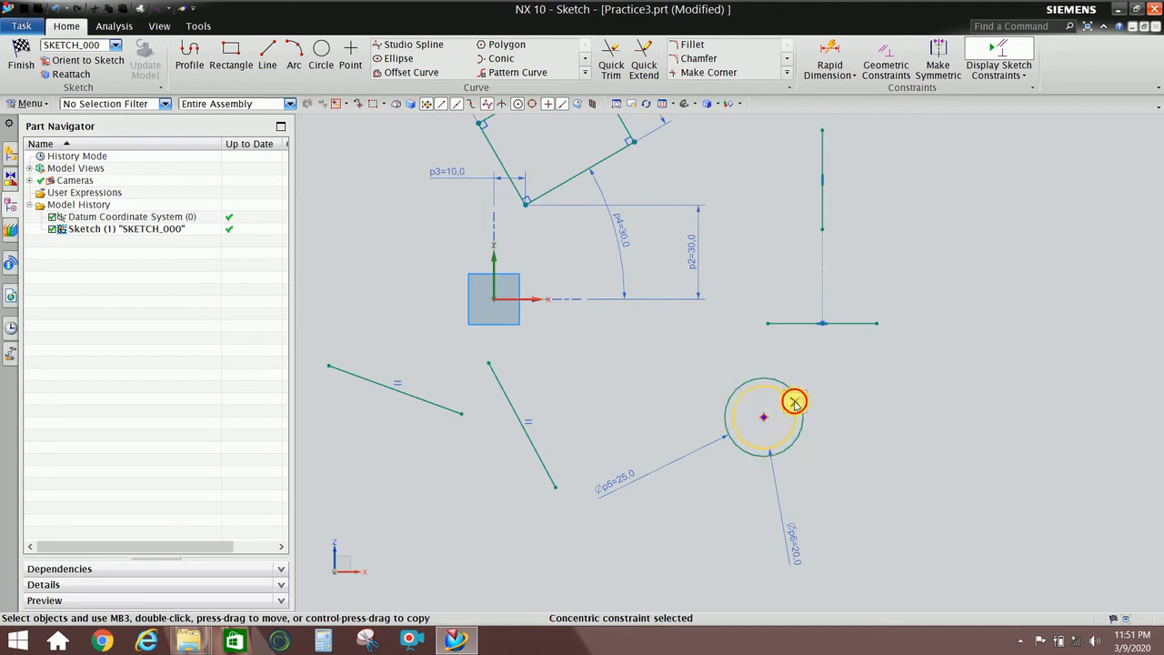
pyautogui.click(778, 500)
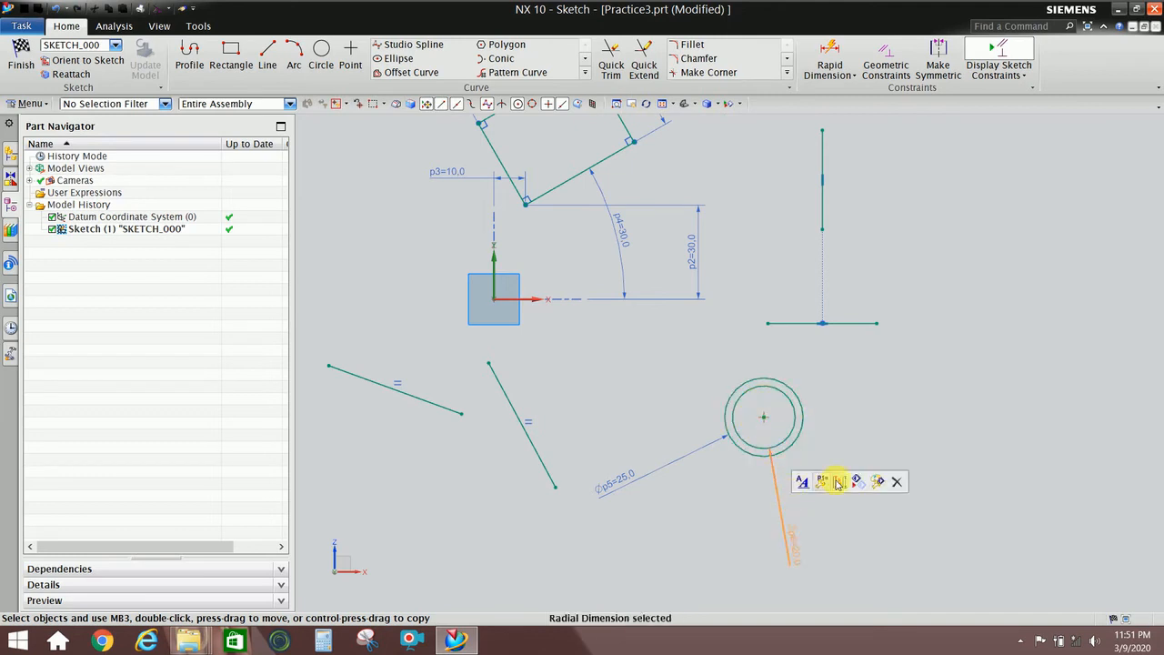
pyautogui.click(898, 485)
pyautogui.click(691, 457)
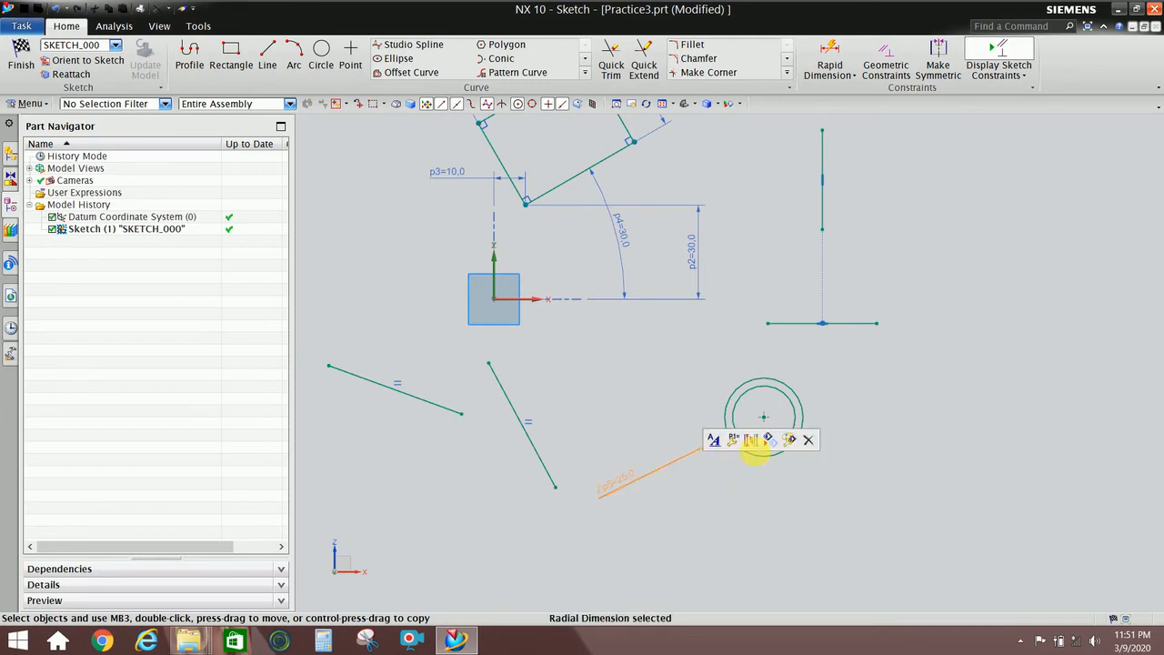
pyautogui.click(809, 440)
pyautogui.moveTo(803, 419); pyautogui.dragTo(954, 393)
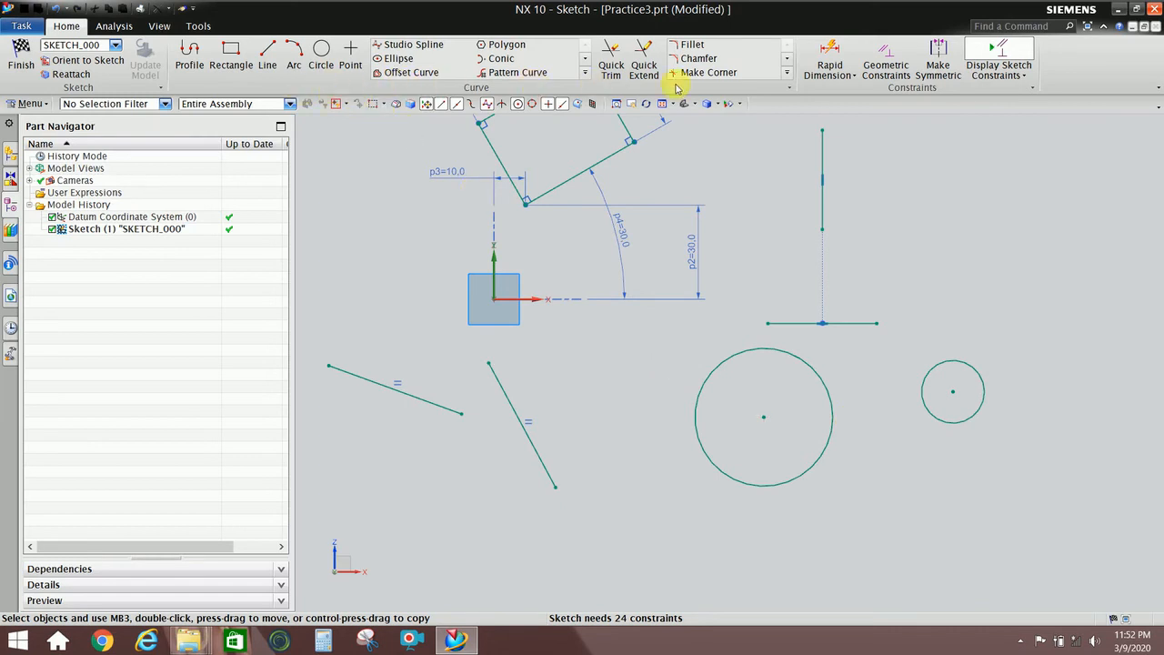
# Apply an Equal Radius constraint between the two separate circles.
pyautogui.click(884, 57)
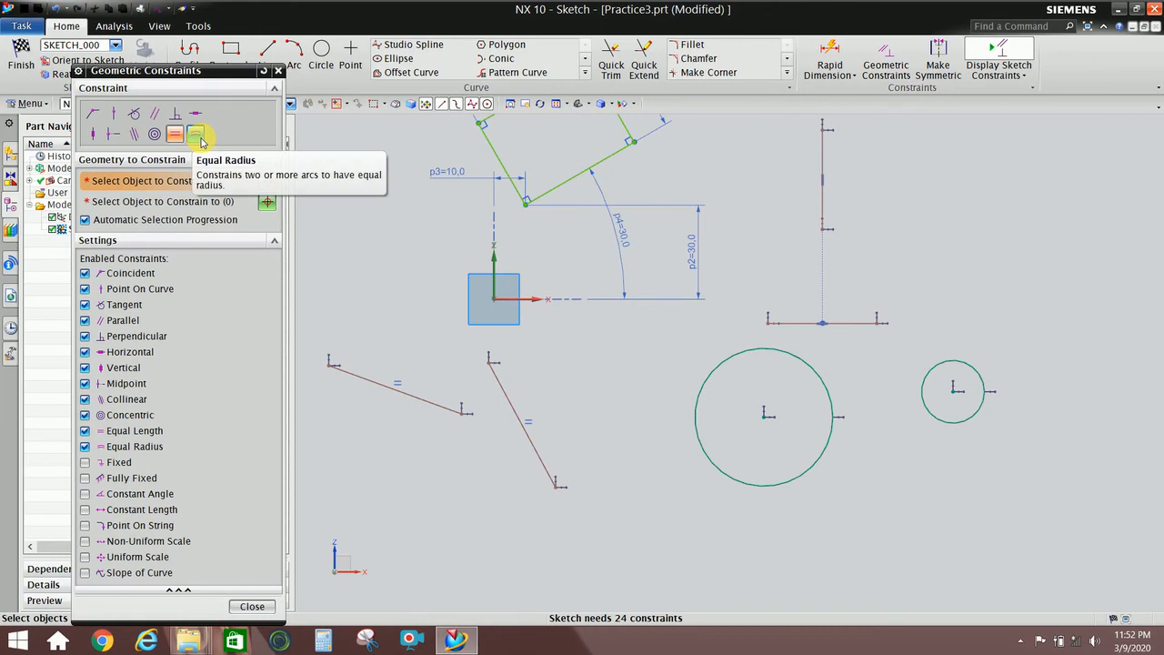
pyautogui.click(196, 134)
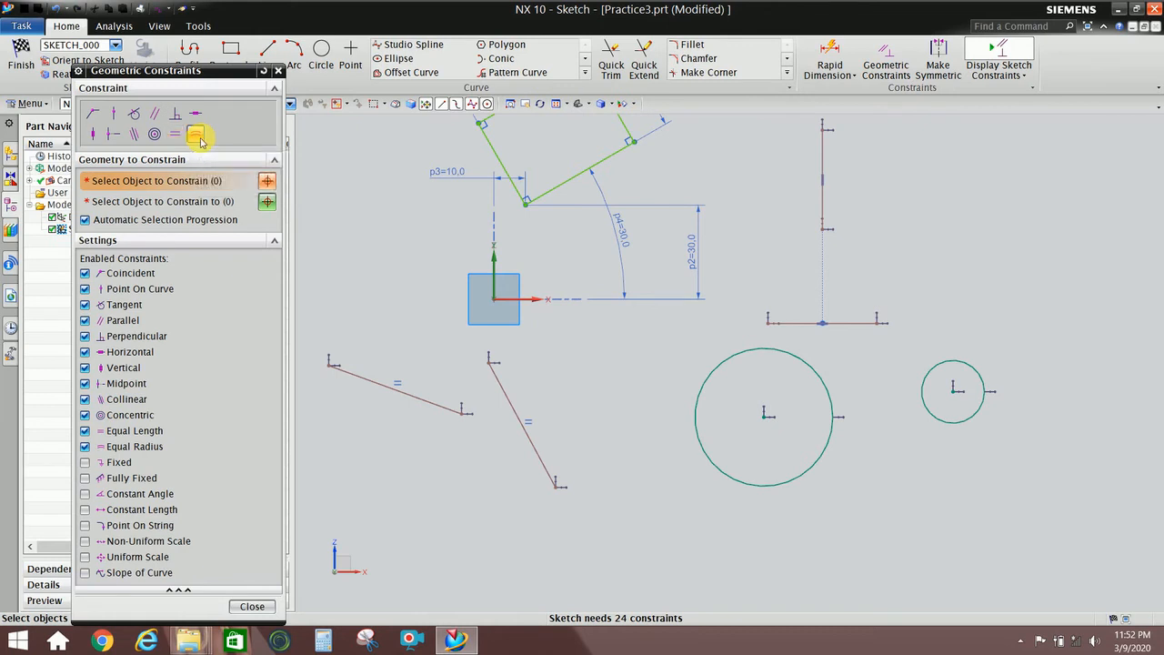
pyautogui.click(792, 486)
pyautogui.click(951, 421)
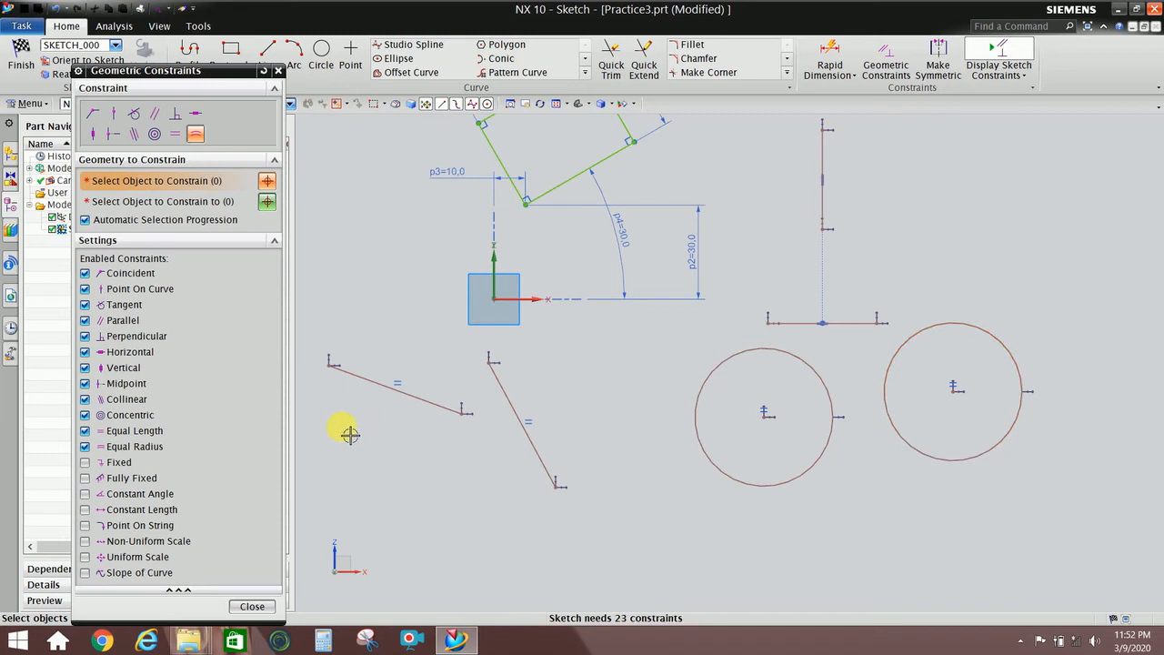
# Enable the Fixed constraint type and draw a short, slightly rising line below the circle pair.
pyautogui.click(85, 462)
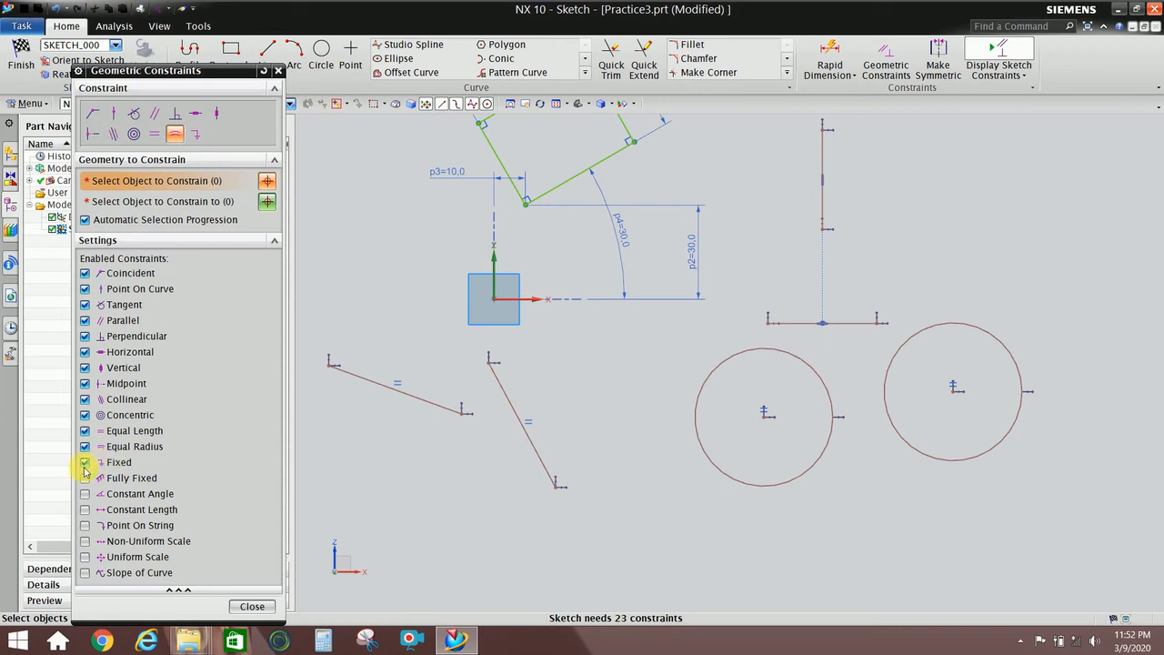
pyautogui.click(196, 135)
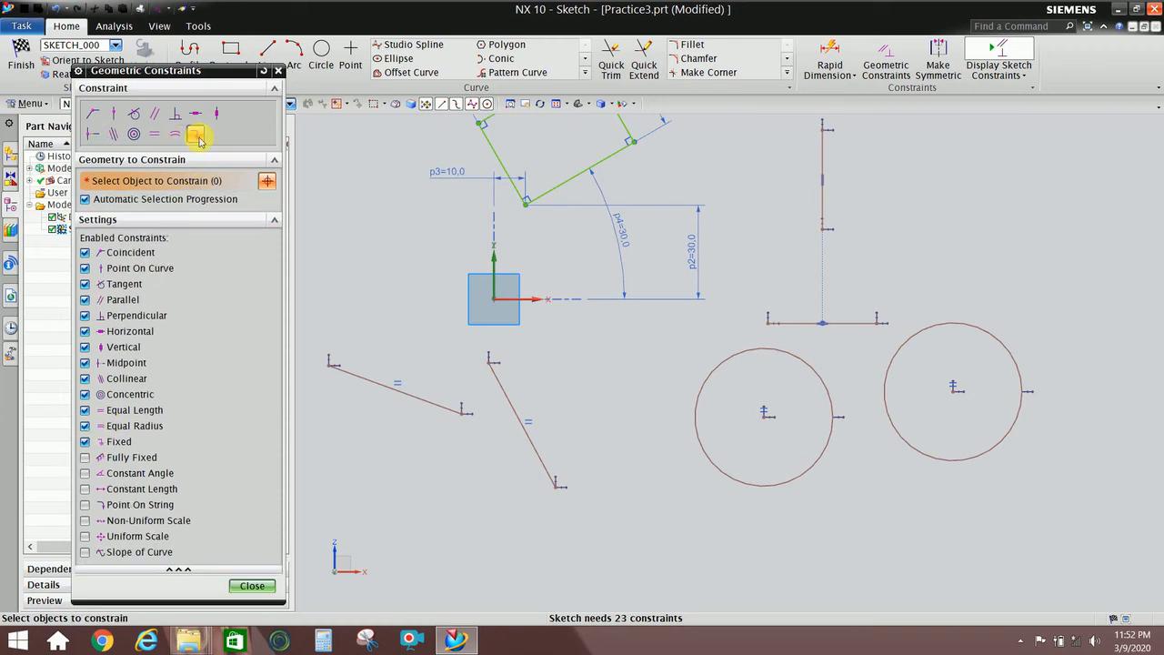
pyautogui.click(267, 55)
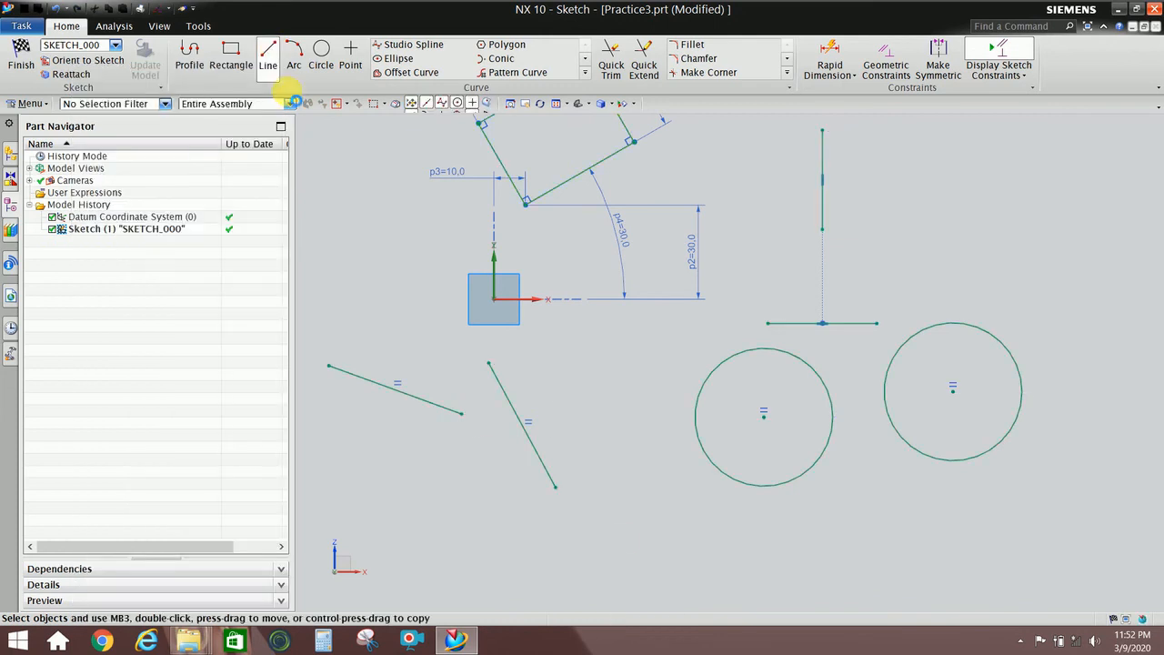
pyautogui.click(681, 544)
pyautogui.click(762, 532)
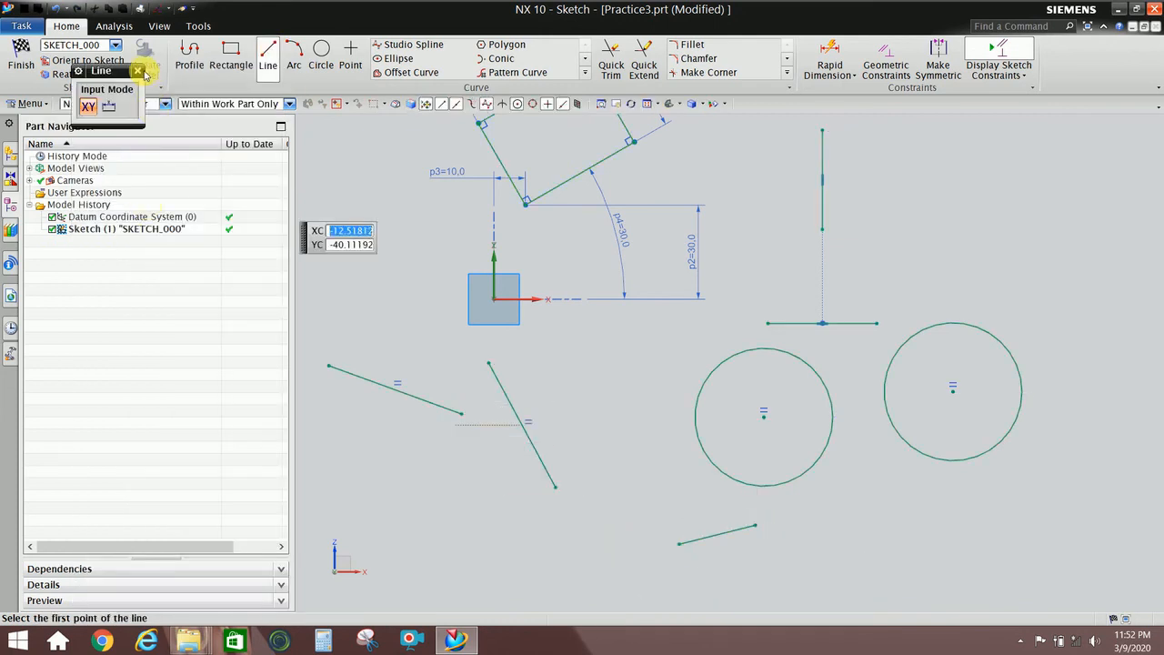
pyautogui.press('Escape')
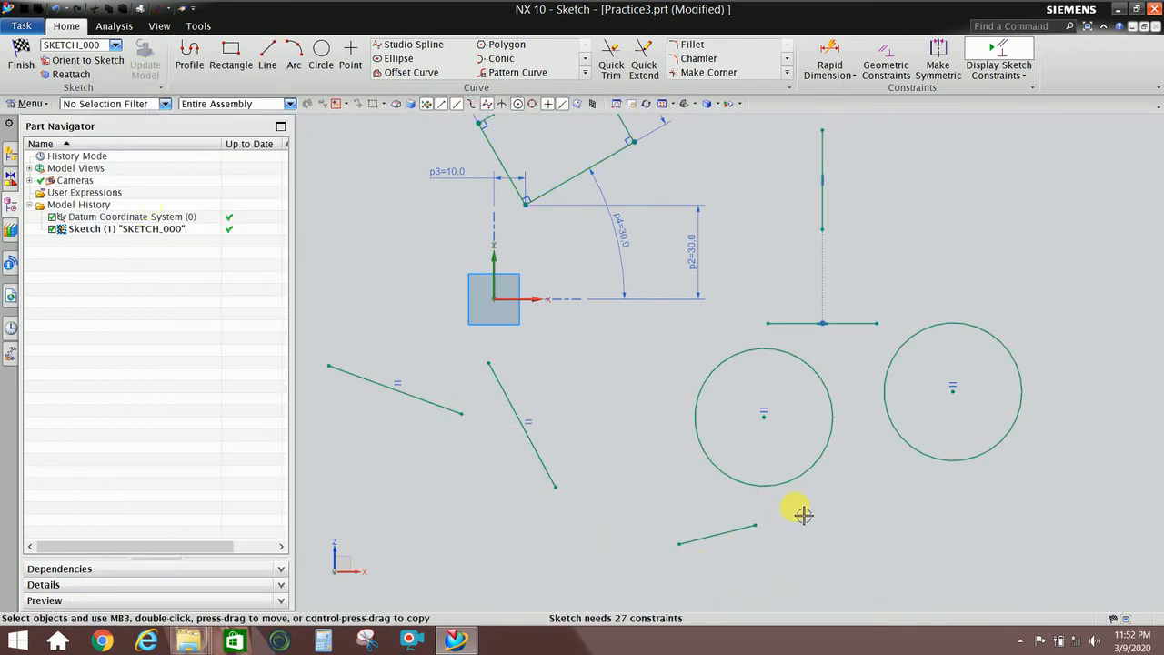
# Delete both equal-radius circles and the two equal-length lines below the sketch origin.
pyautogui.click(804, 491)
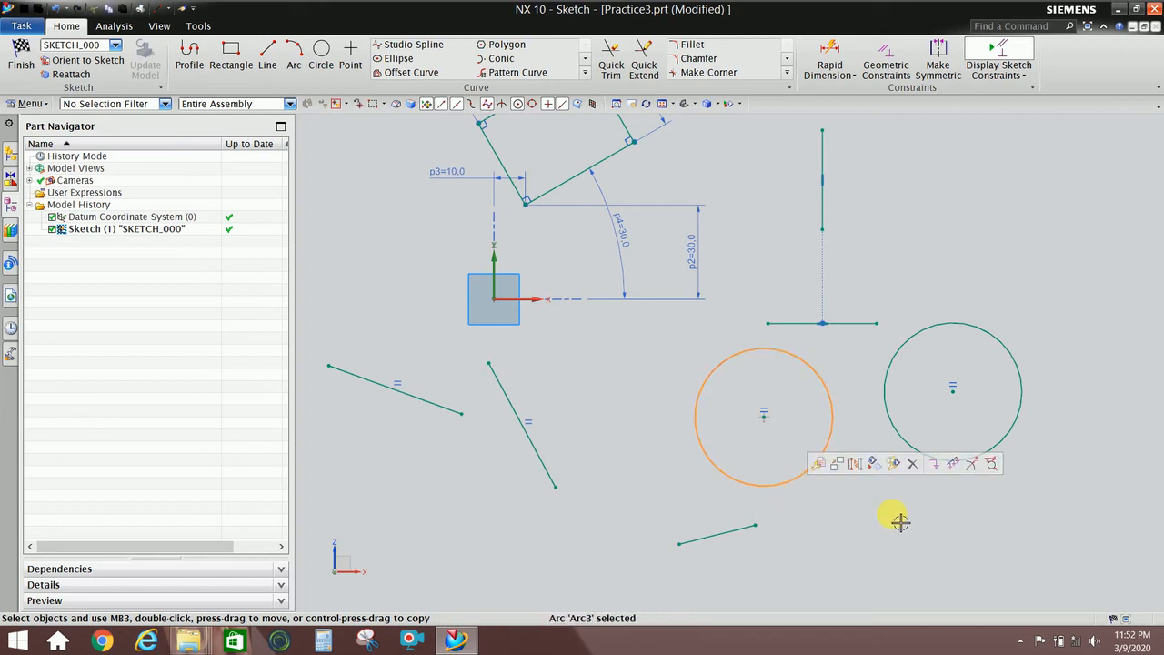
pyautogui.click(929, 458)
pyautogui.click(921, 459)
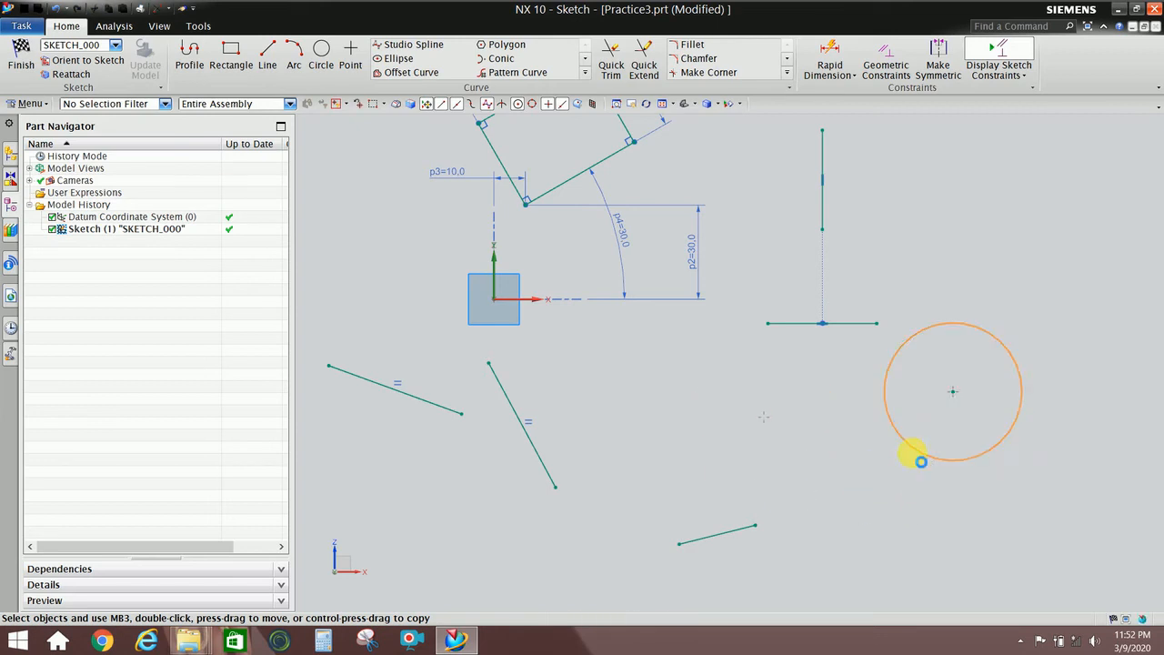
pyautogui.press('Delete')
pyautogui.click(427, 412)
pyautogui.press('Delete')
pyautogui.click(511, 410)
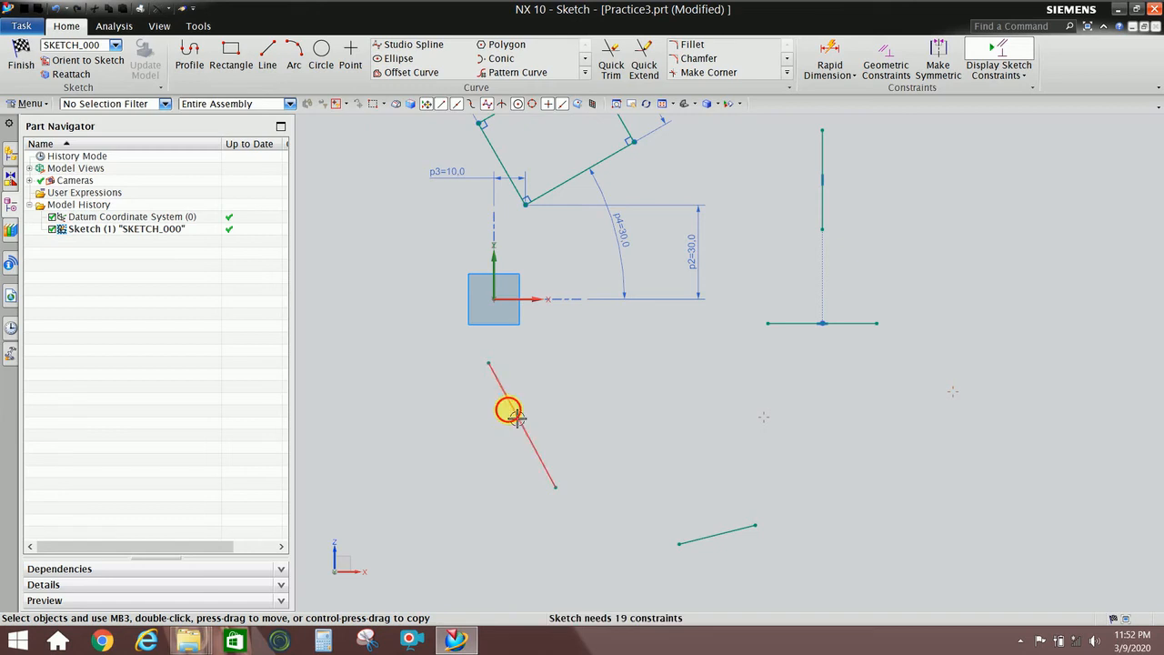
pyautogui.press('Delete')
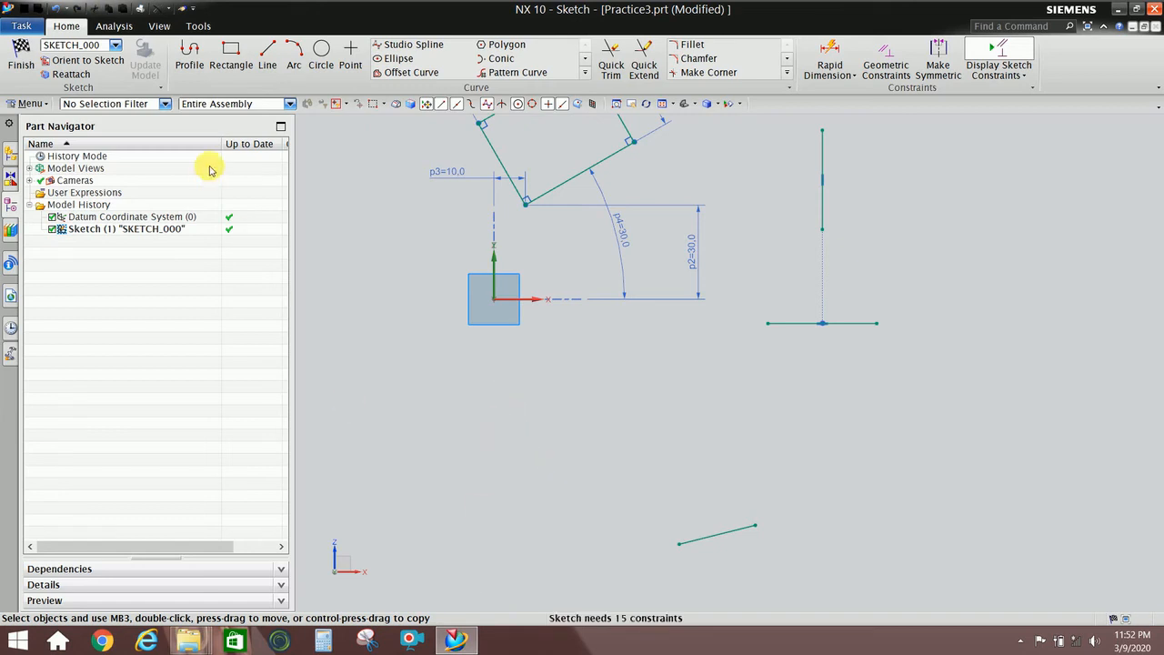
# Apply a Fixed constraint to the short inclined line in the lower part of the sketch.
pyautogui.click(885, 56)
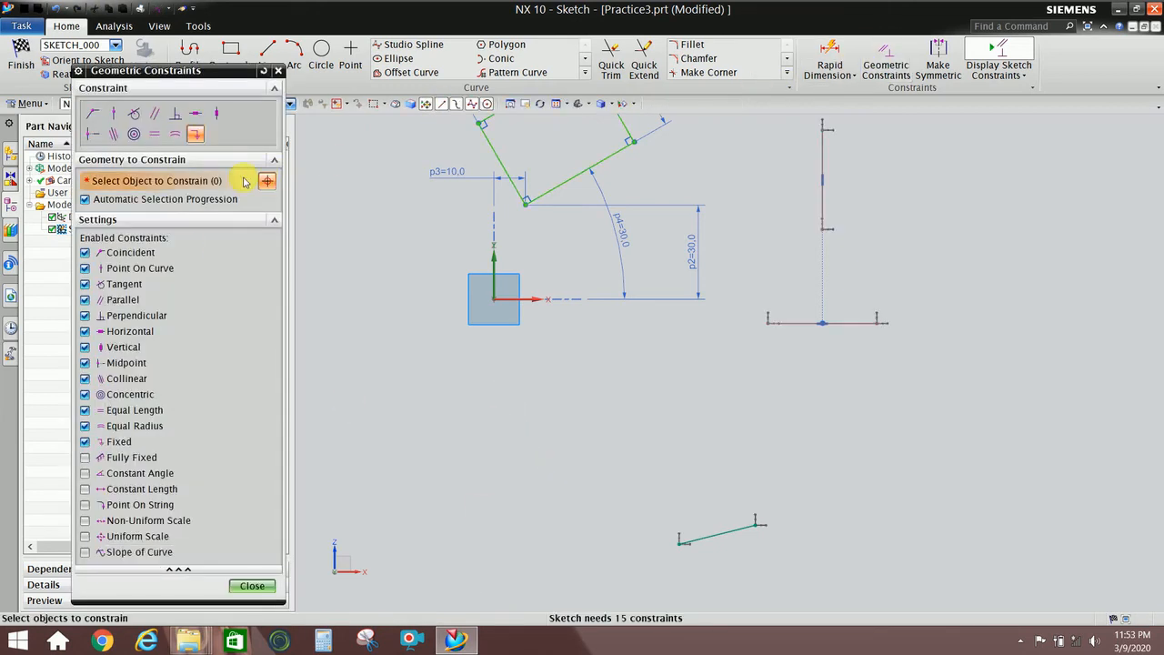
pyautogui.click(195, 136)
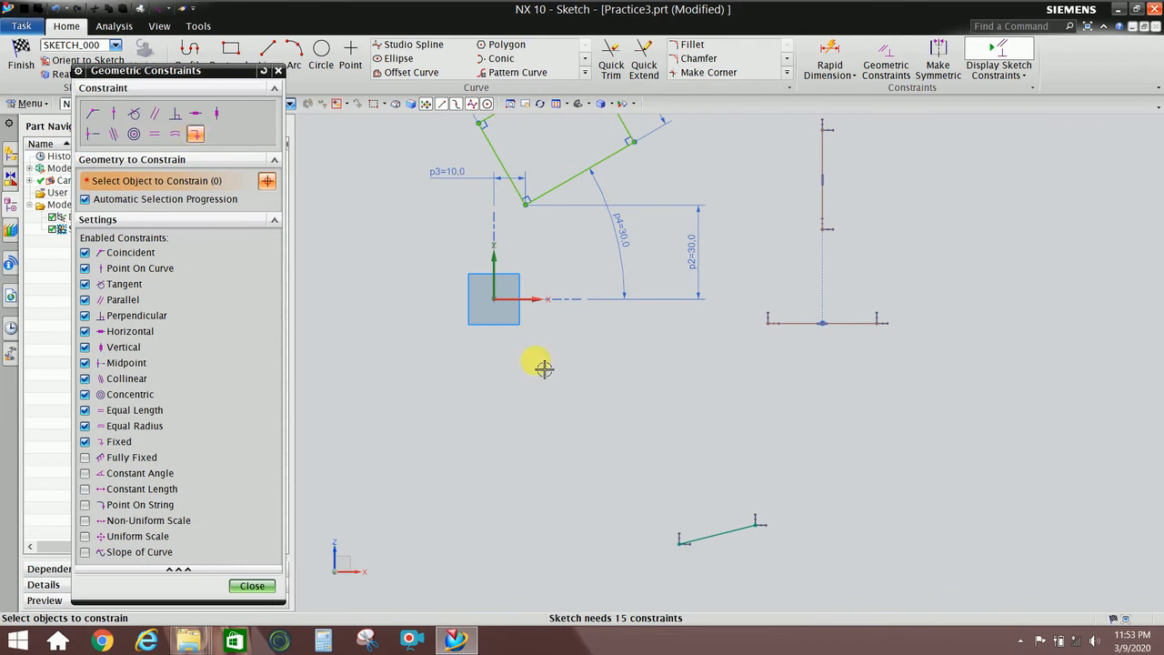
pyautogui.click(733, 533)
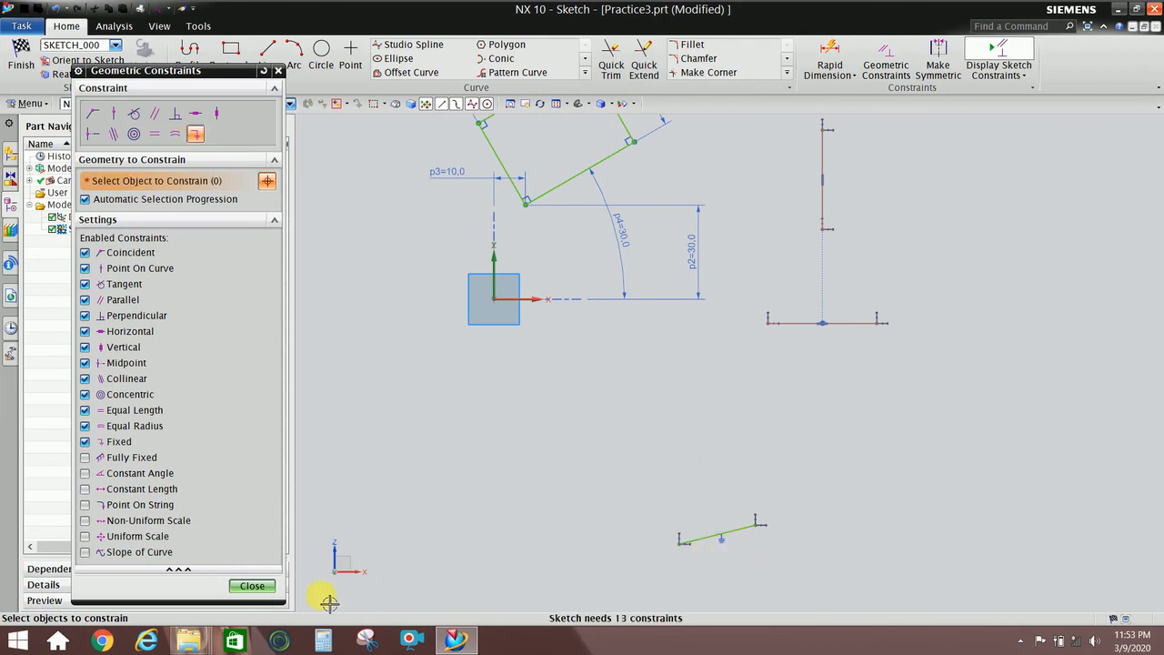
pyautogui.click(252, 586)
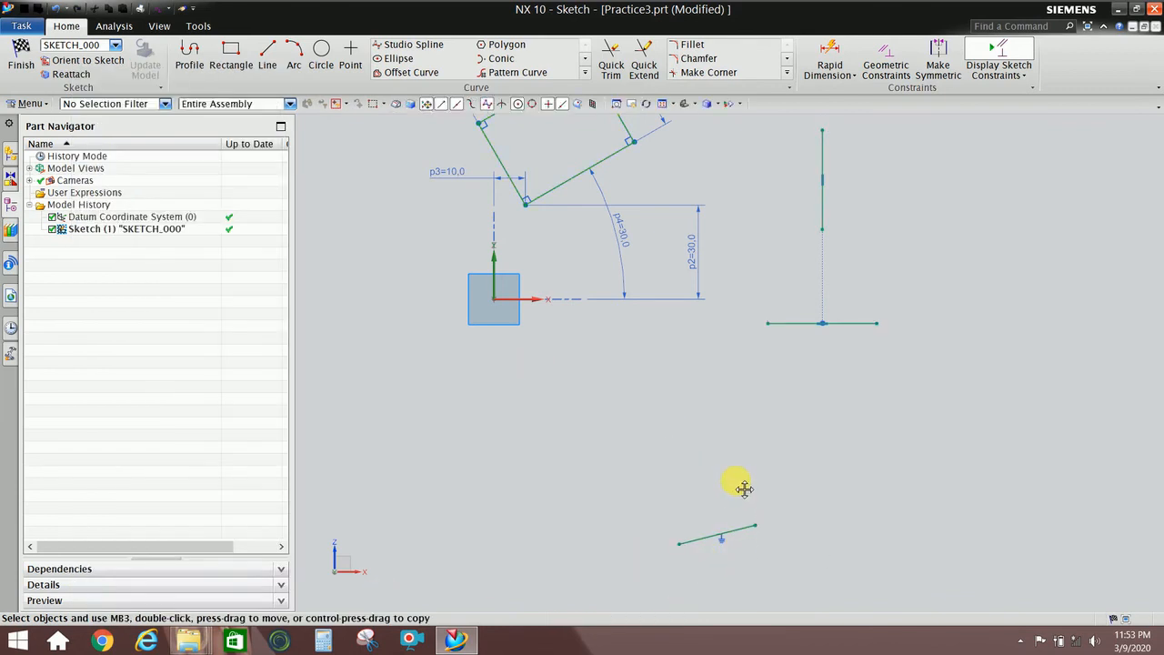
# Lengthen the fixed inclined line from its upper endpoint and try moving its body to test the Fixed constraint.
pyautogui.moveTo(762, 524)
pyautogui.mouseDown()
pyautogui.moveTo(778, 509)
pyautogui.moveTo(838, 506)
pyautogui.mouseUp()
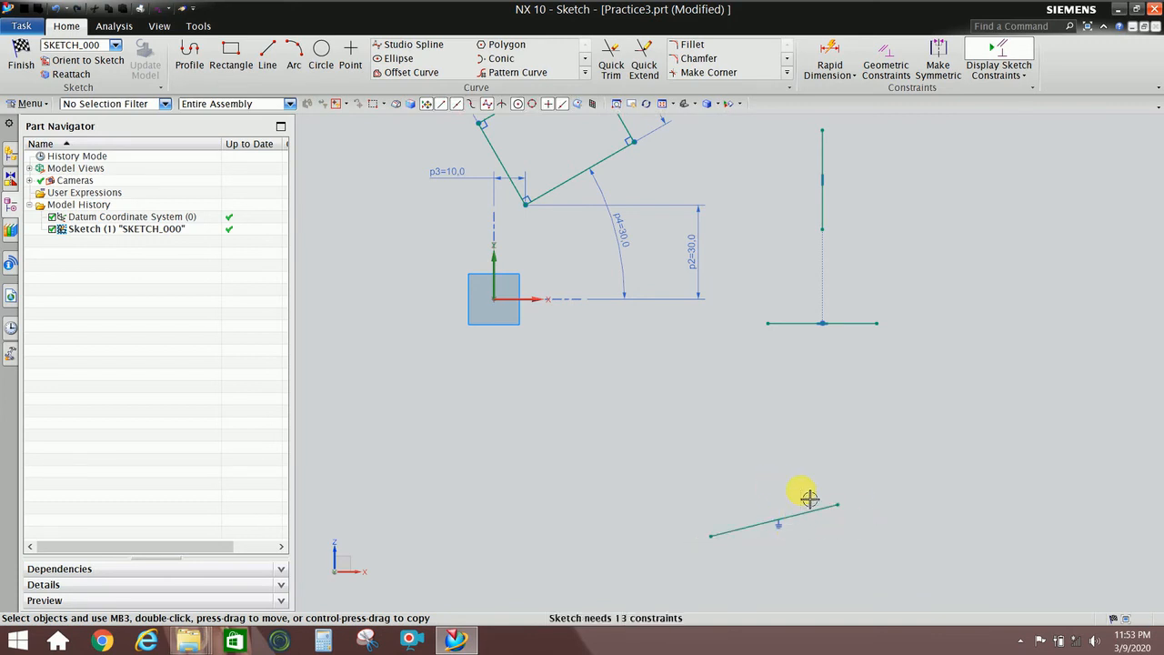
pyautogui.moveTo(837, 506); pyautogui.dragTo(888, 492)
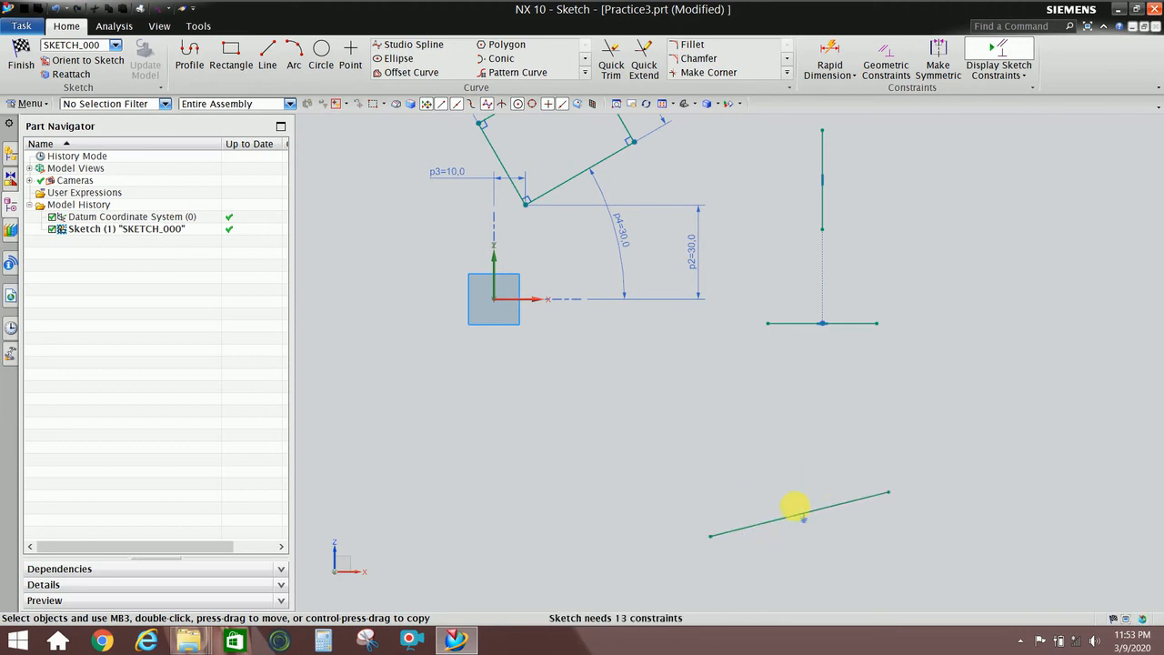
pyautogui.moveTo(823, 512)
pyautogui.mouseDown()
pyautogui.moveTo(727, 515)
pyautogui.moveTo(688, 537)
pyautogui.moveTo(722, 516)
pyautogui.mouseUp()
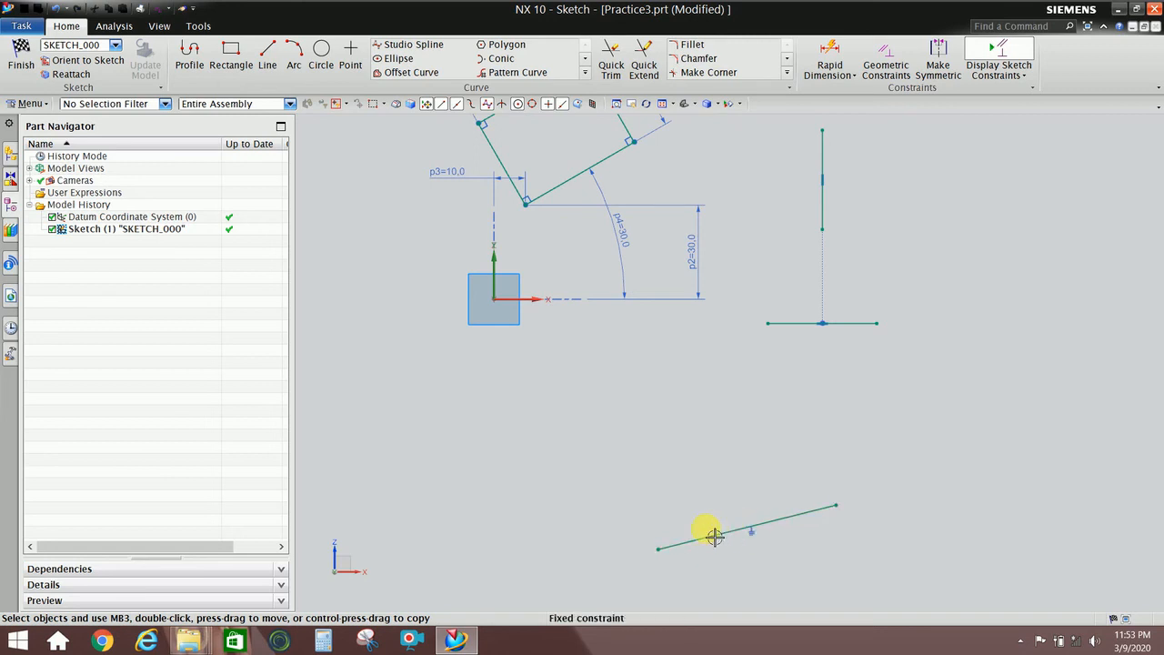
pyautogui.moveTo(713, 519); pyautogui.dragTo(646, 408)
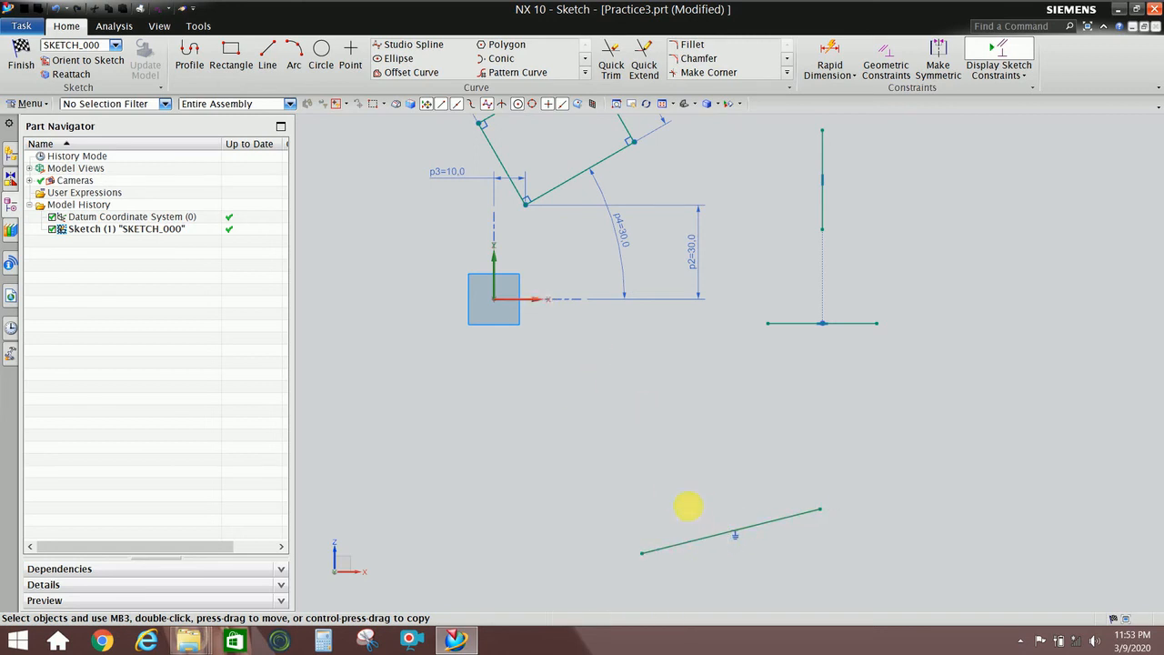
pyautogui.moveTo(721, 533); pyautogui.dragTo(708, 521)
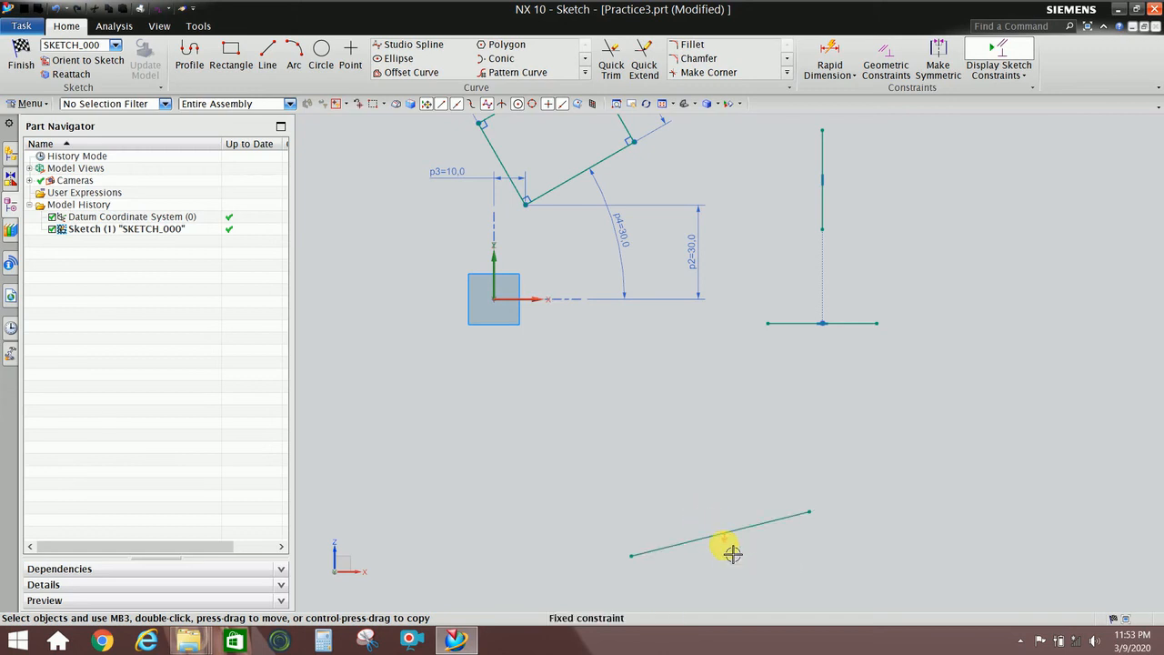
# Delete the inclined line's Fixed constraint, enable the Fully Fixed constraint type and apply it to the same line.
pyautogui.click(730, 547)
pyautogui.press('Delete')
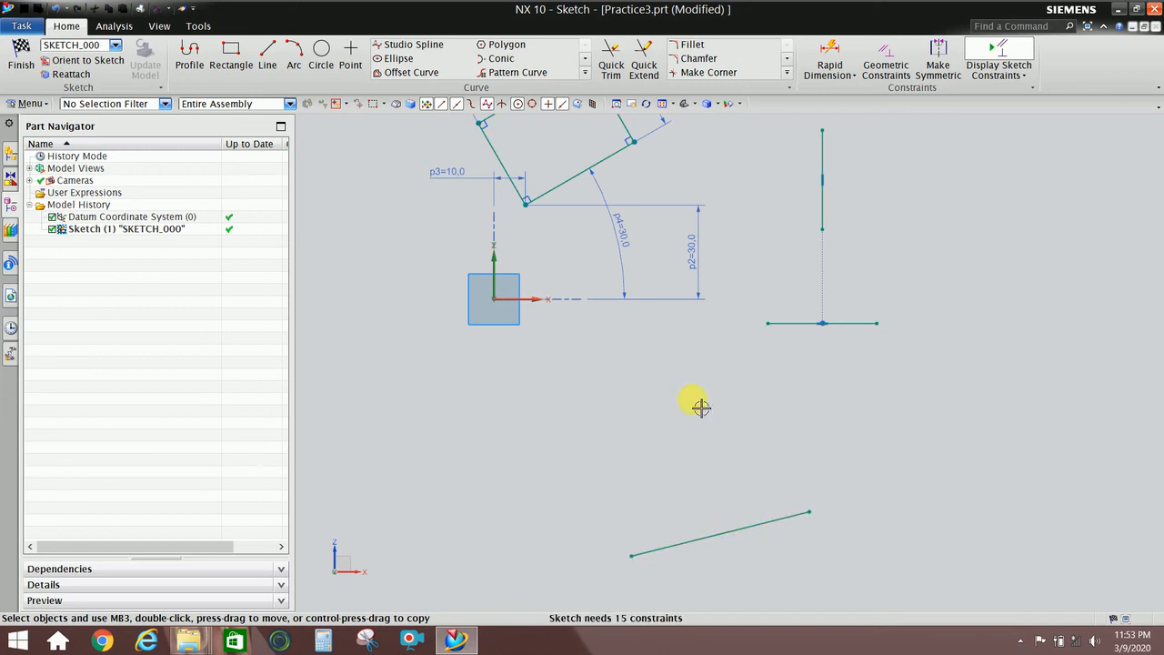
pyautogui.click(886, 60)
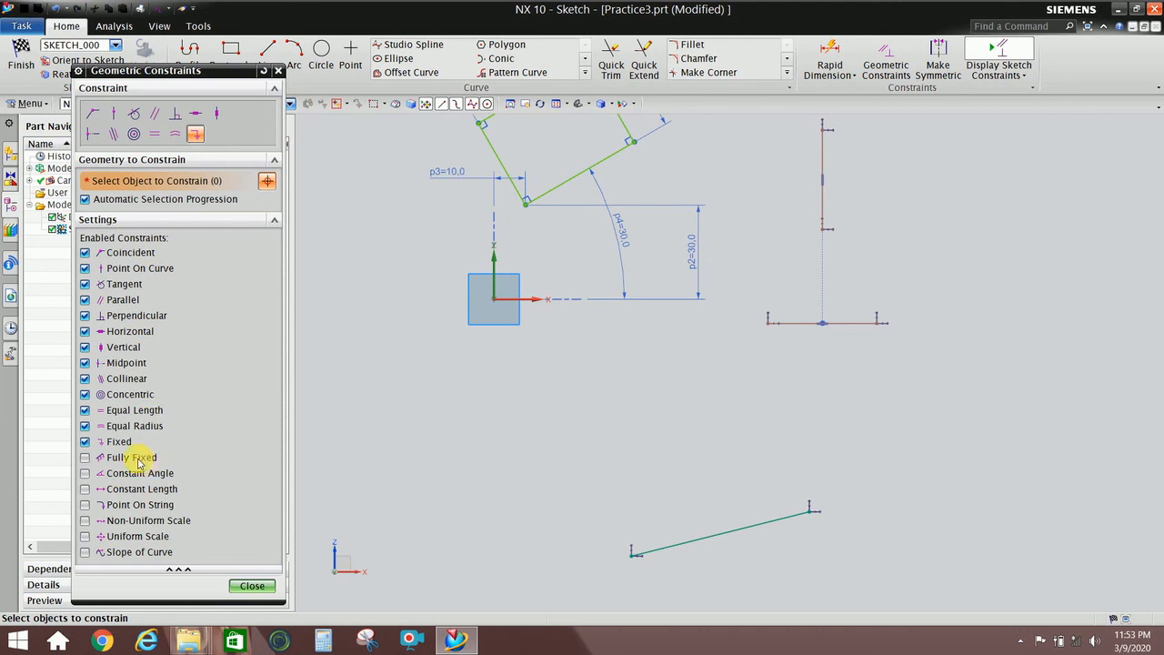
pyautogui.click(82, 458)
pyautogui.click(216, 134)
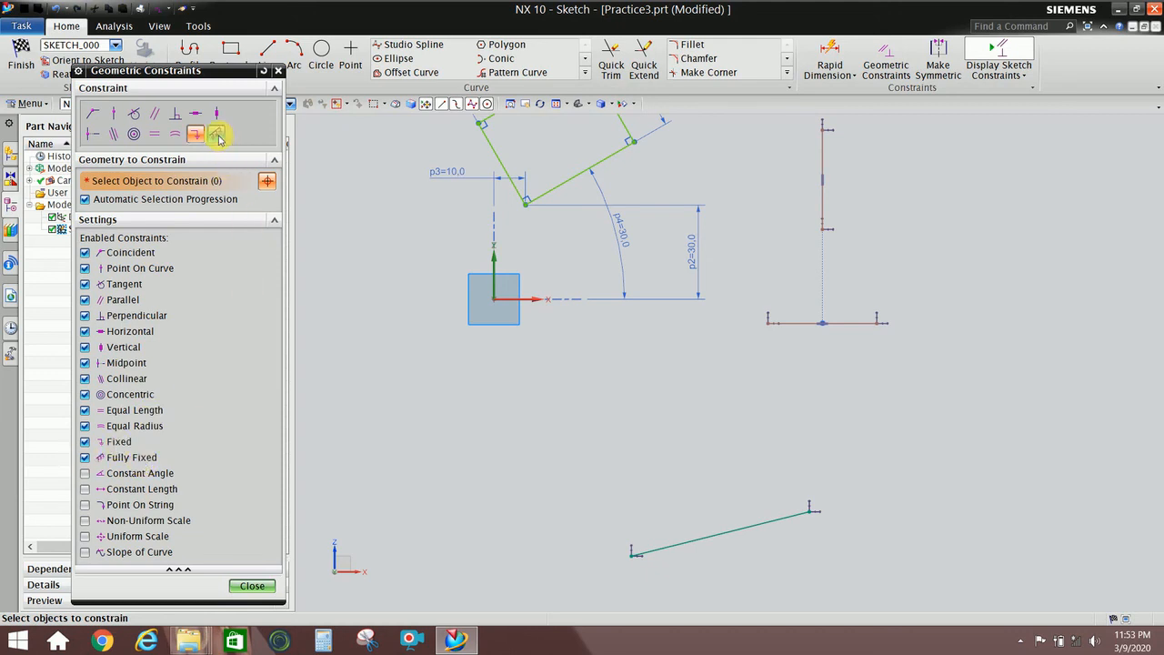
pyautogui.click(651, 556)
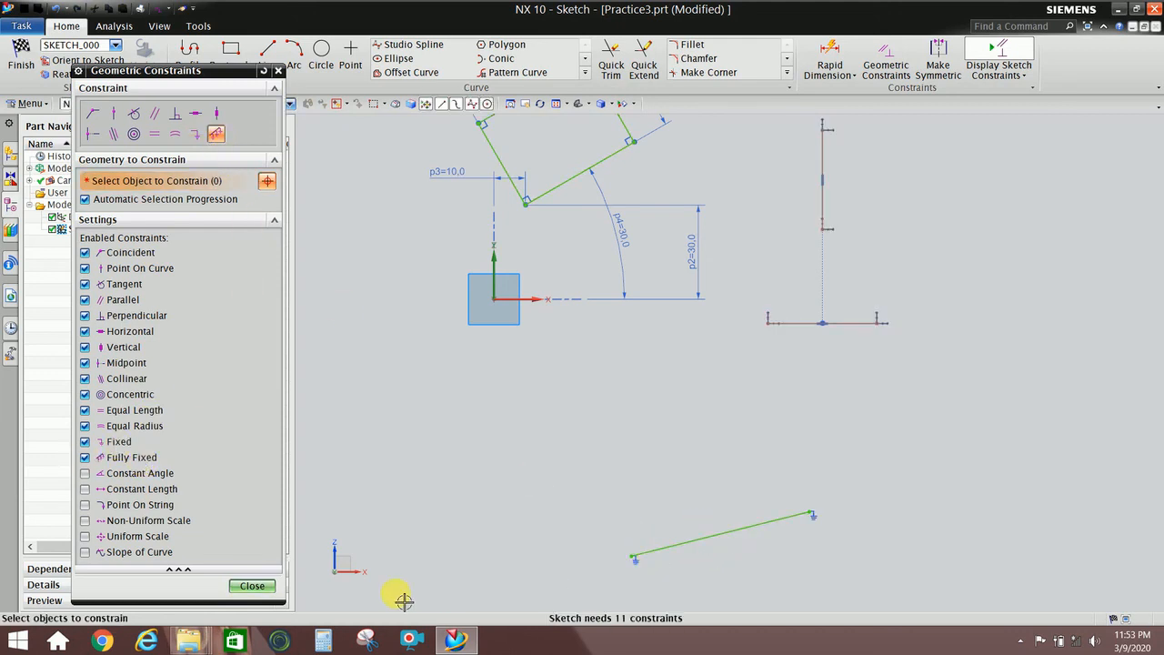
pyautogui.click(252, 585)
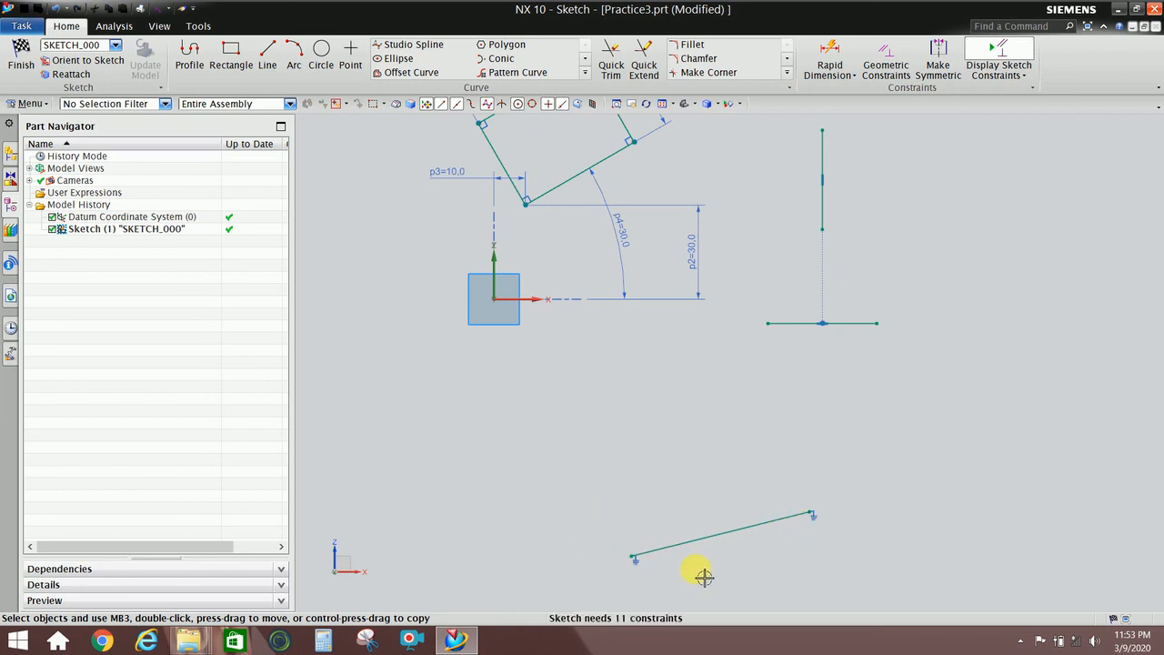
# Delete the fixing constraints at both endpoints of the inclined line.
pyautogui.click(636, 562)
pyautogui.press('Delete')
pyautogui.click(813, 517)
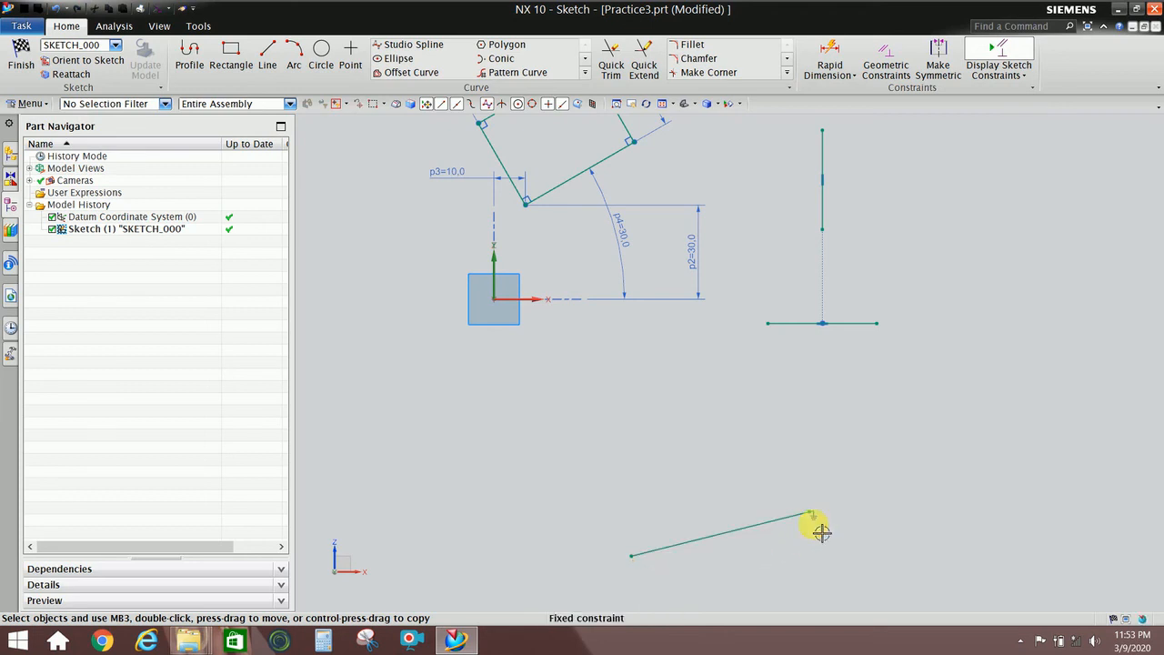
pyautogui.press('Delete')
pyautogui.click(873, 78)
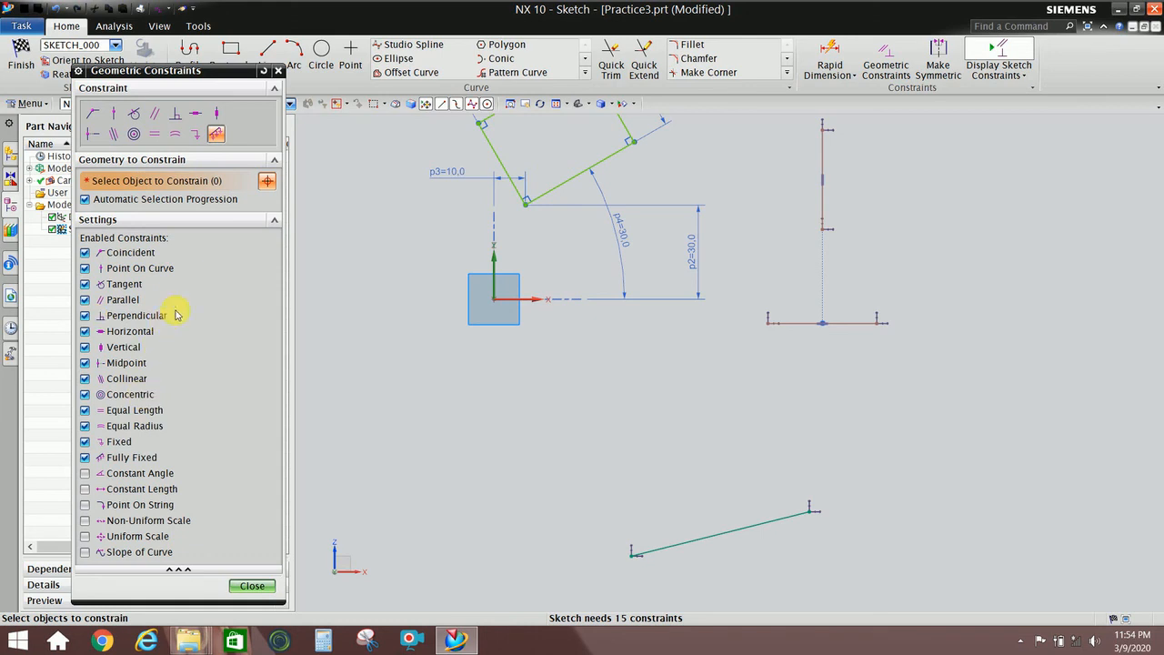
pyautogui.click(253, 586)
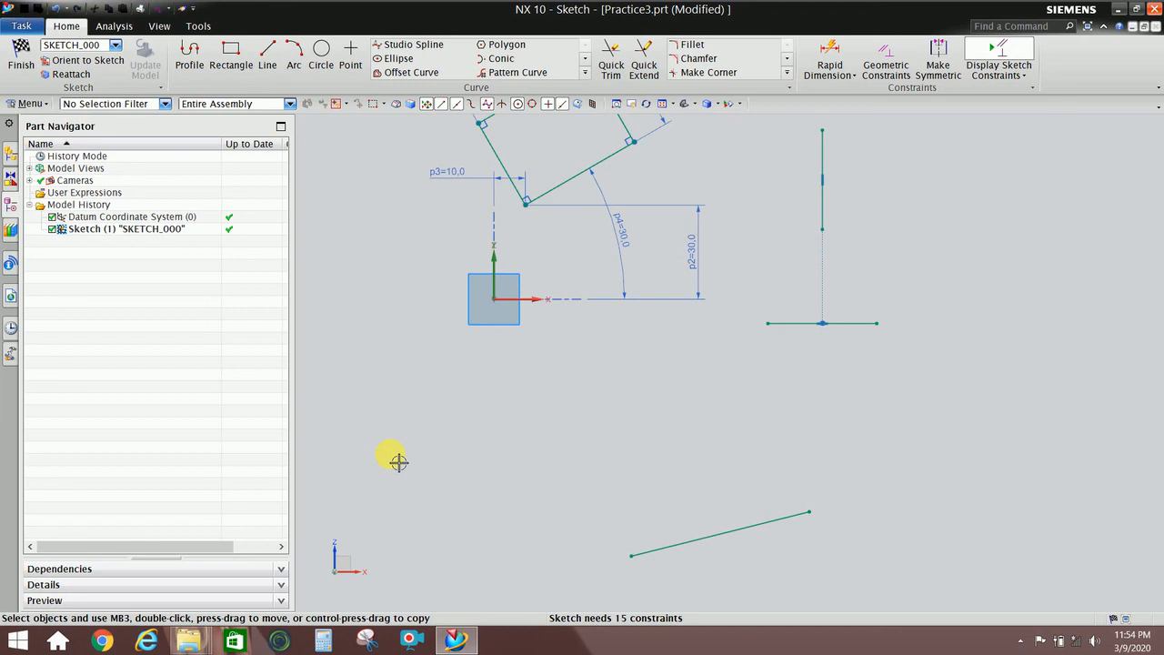
# Finish the sketch and exit the sketch environment.
pyautogui.scroll(-3, 399, 462)
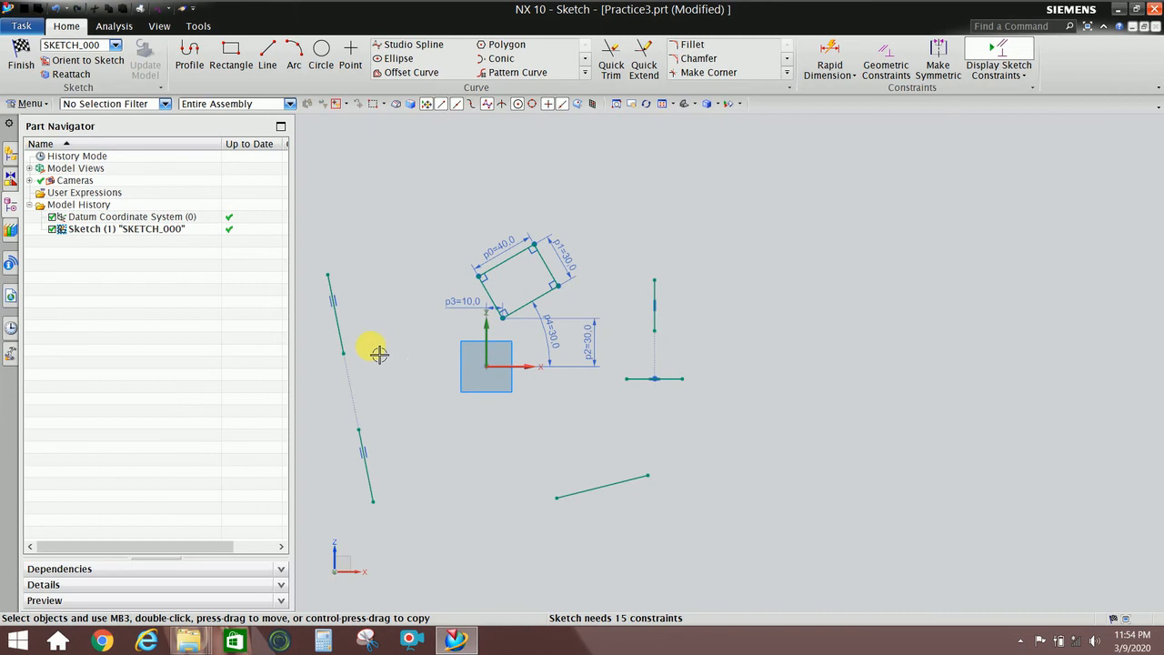
pyautogui.scroll(2, 379, 348)
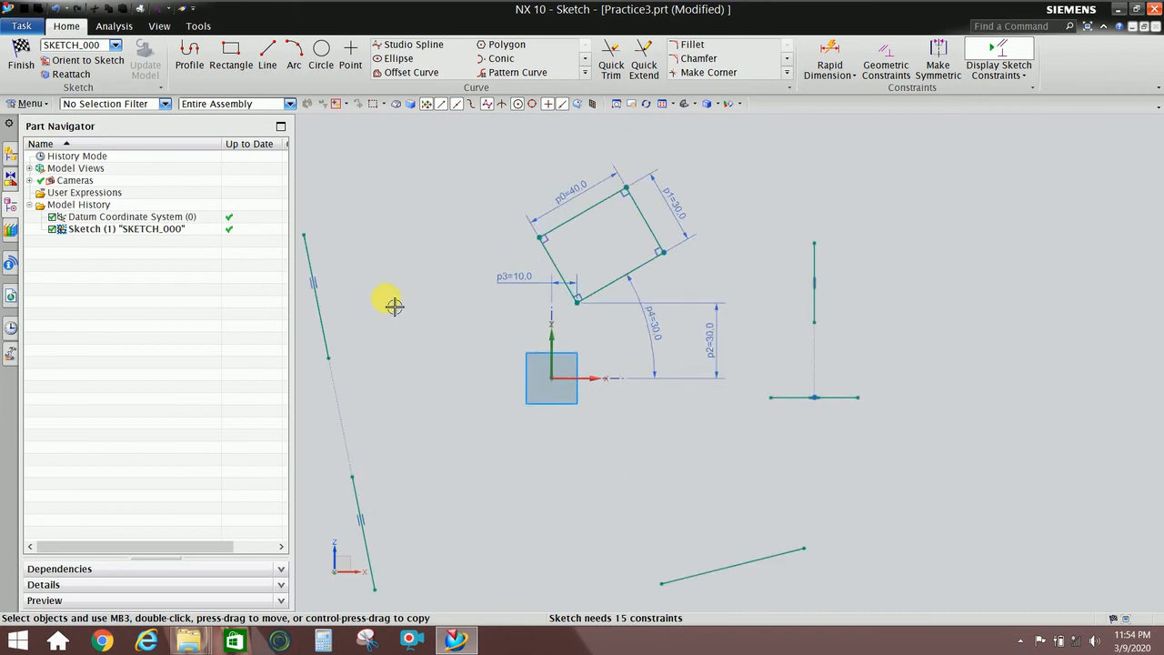
pyautogui.click(21, 56)
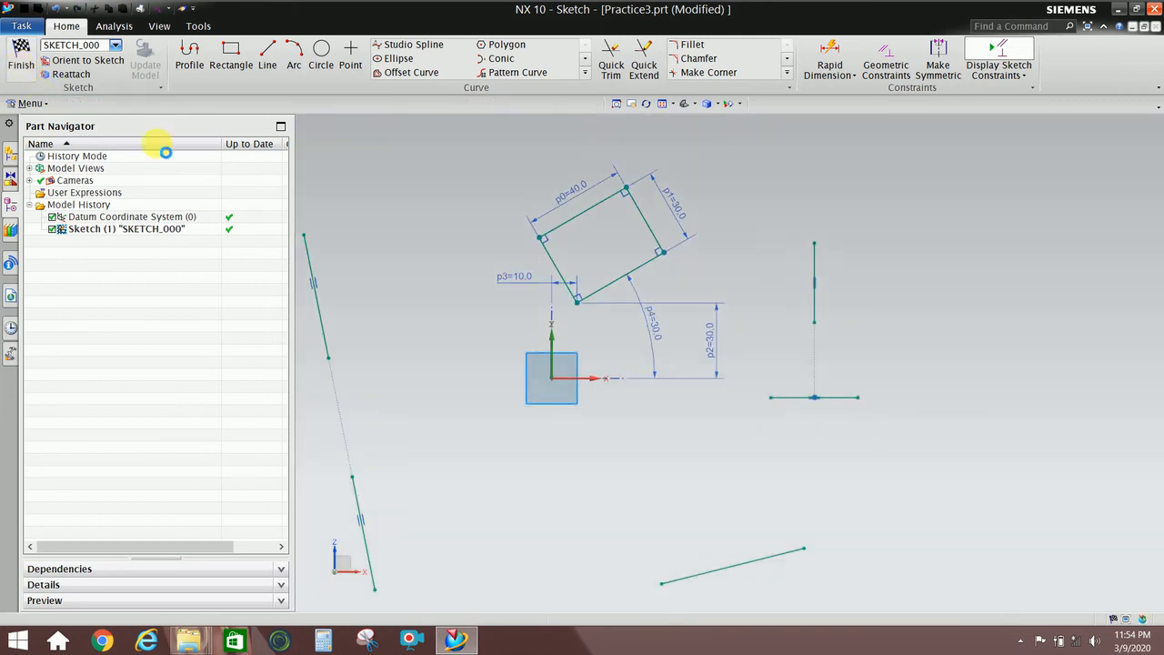